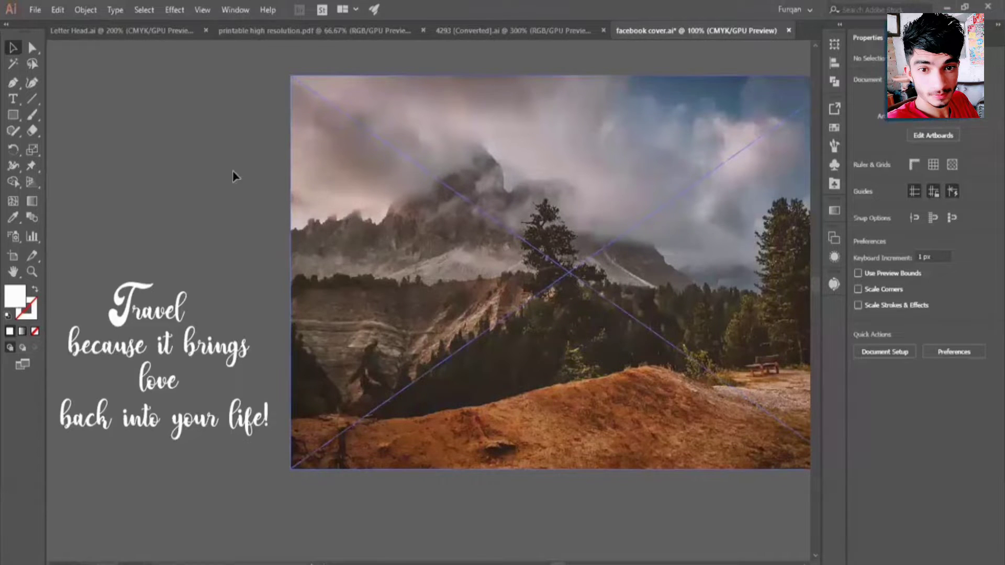
# Step: Try moving the mountain photo down-left, then undo it back to its previous position
pyautogui.click(42, 13)
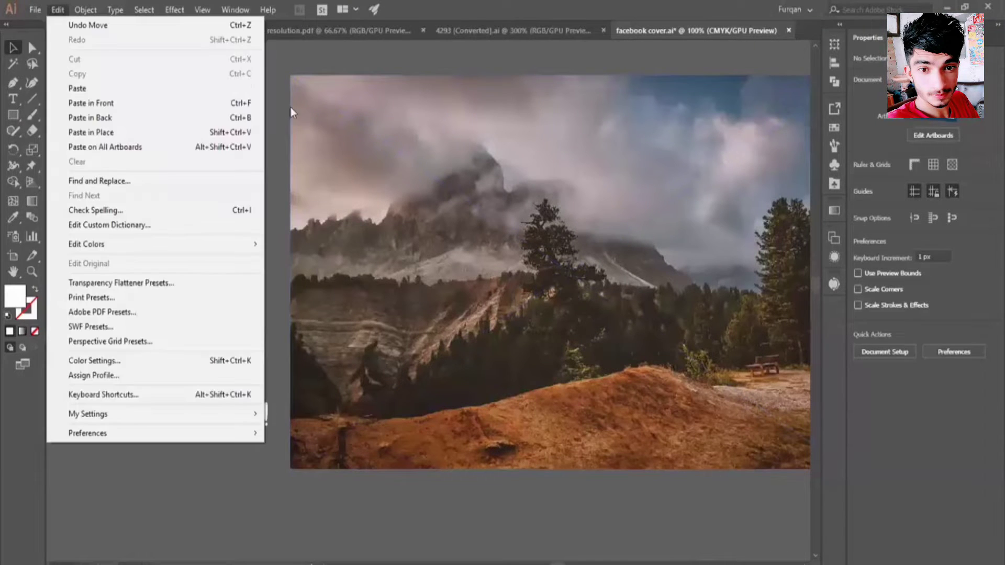
pyautogui.click(392, 142)
pyautogui.moveTo(391, 143); pyautogui.dragTo(377, 283)
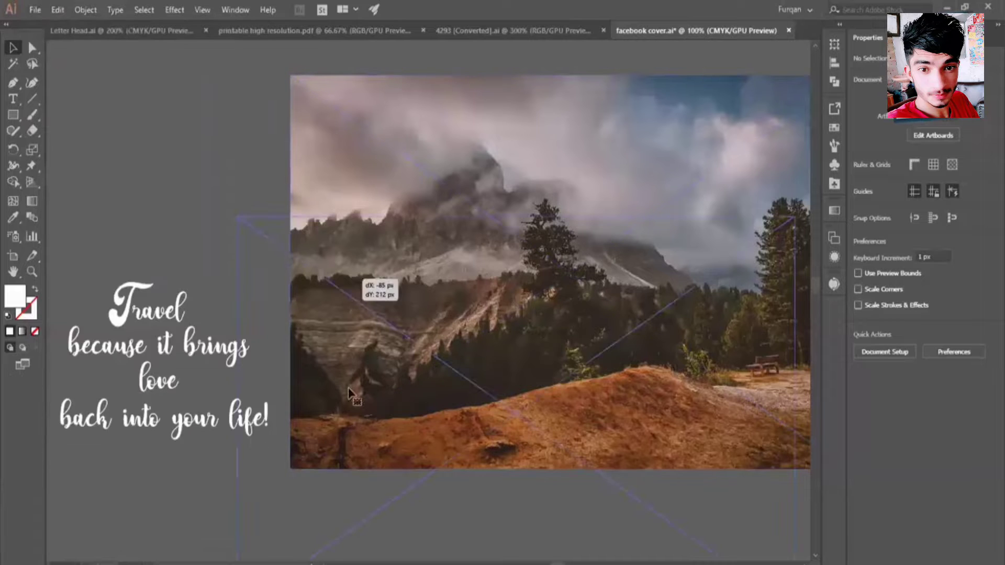
pyautogui.scroll(-2, 429, 303)
pyautogui.hotkey('ctrl', 'z')
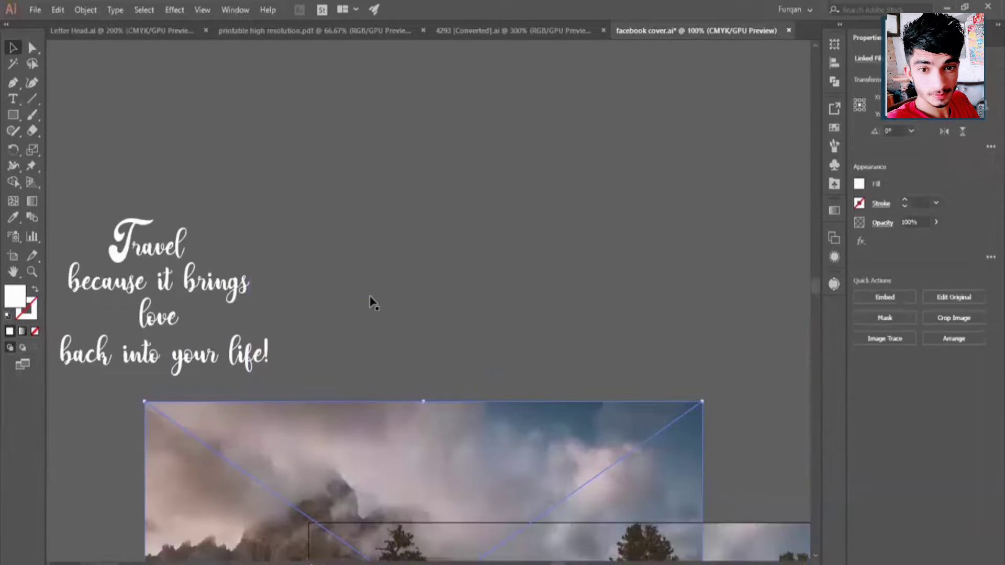
pyautogui.scroll(-3, 372, 300)
pyautogui.scroll(-3, 392, 278)
# Step: Clip the photo to the rectangle as a test, then undo the clipping mask
pyautogui.press('z')
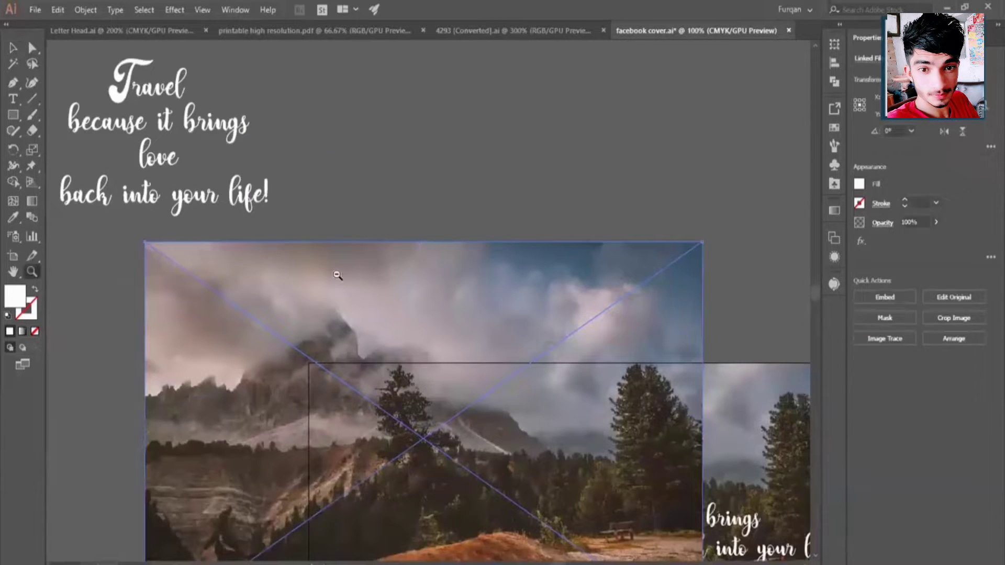
pyautogui.scroll(-5, 337, 274)
pyautogui.scroll(3, 621, 348)
pyautogui.press('v')
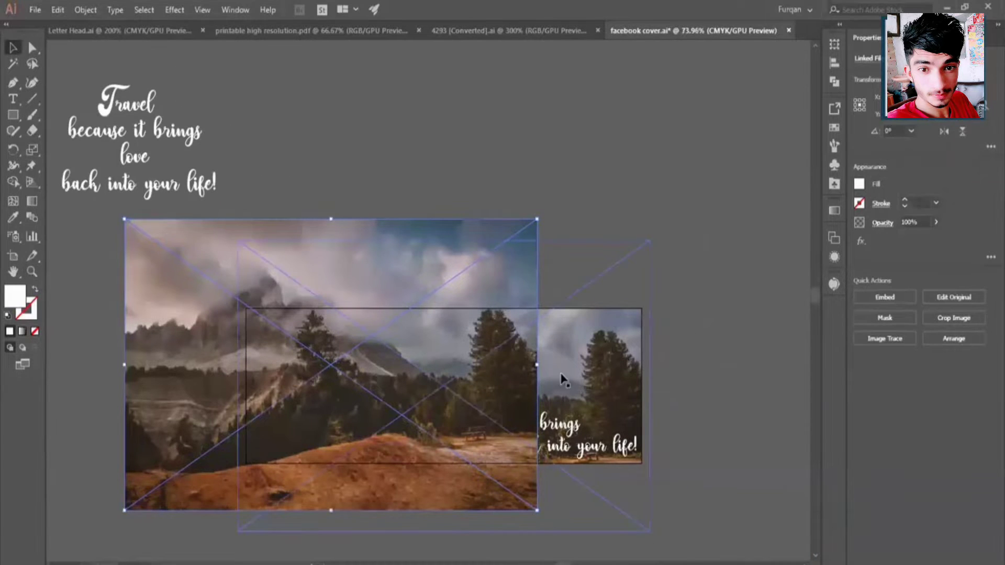
pyautogui.keyDown('shift'); pyautogui.click(567, 362); pyautogui.keyUp('shift')
pyautogui.hotkey('ctrl', '7')
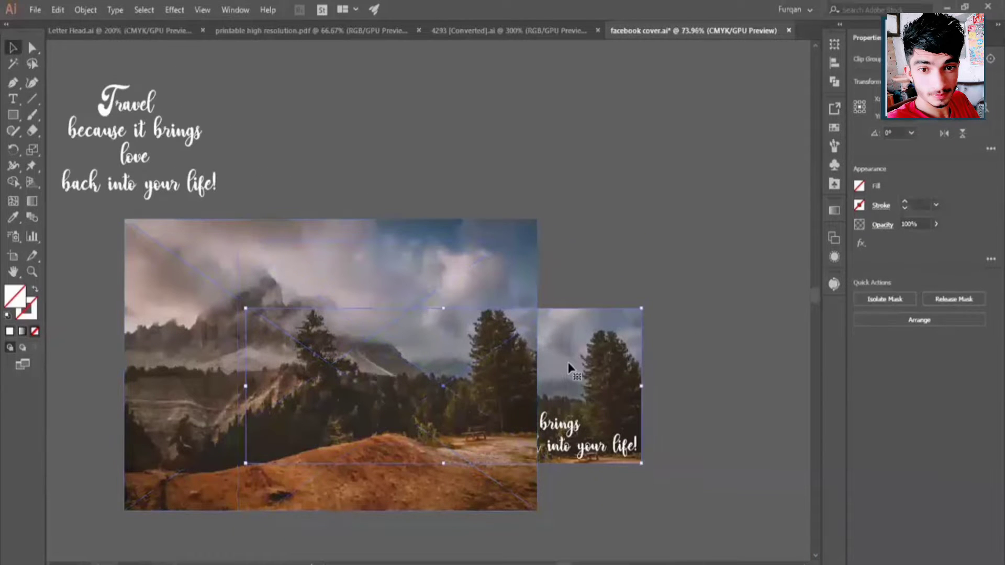
pyautogui.hotkey('ctrl', 'z')
pyautogui.hotkey('ctrl', 'z')
pyautogui.hotkey('ctrl', 'z')
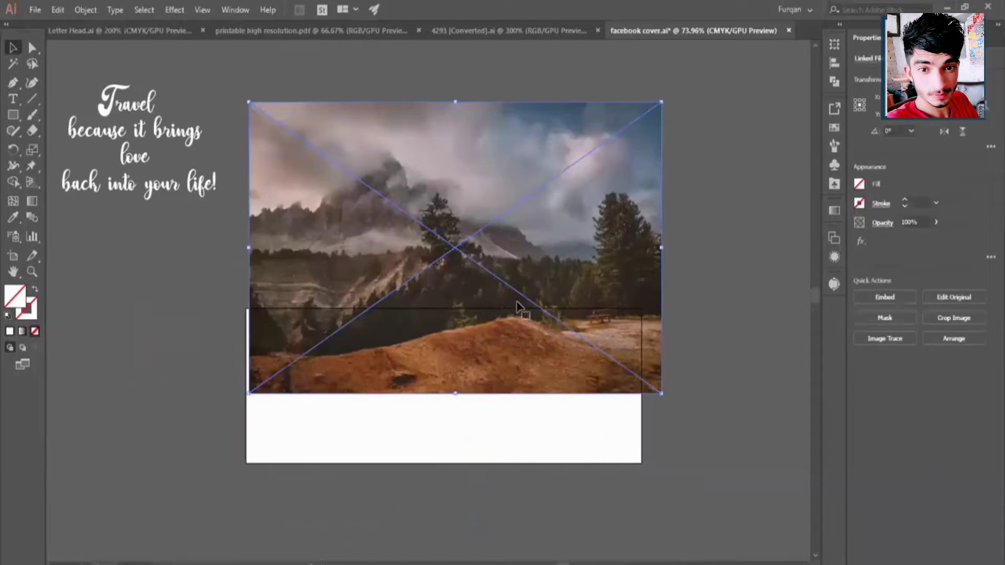
pyautogui.hotkey('ctrl', 'z')
# Step: Drag the mountain photo down so it covers the entire white rectangle, then deselect
pyautogui.moveTo(557, 187); pyautogui.dragTo(554, 199)
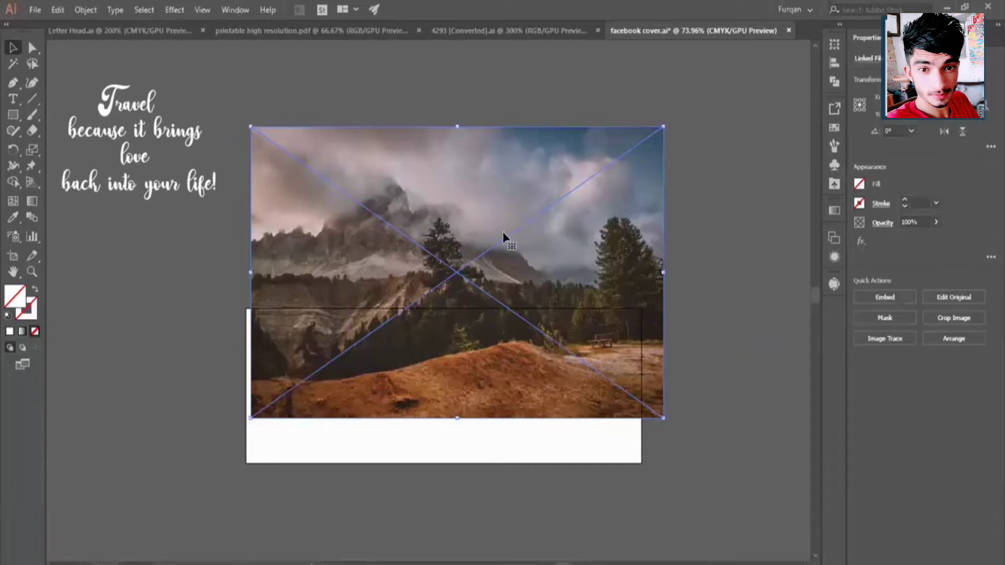
pyautogui.moveTo(479, 177); pyautogui.dragTo(465, 230)
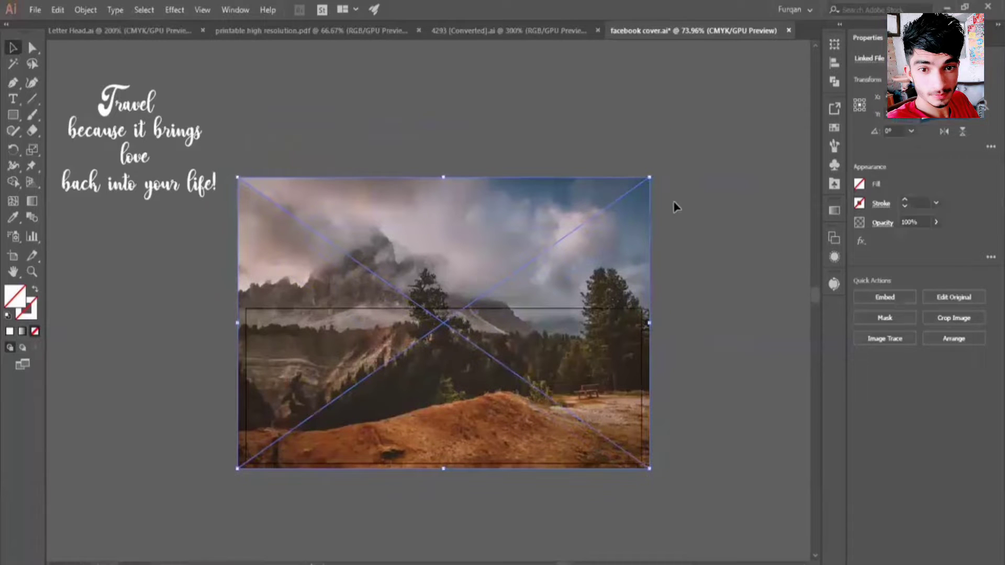
pyautogui.click(609, 105)
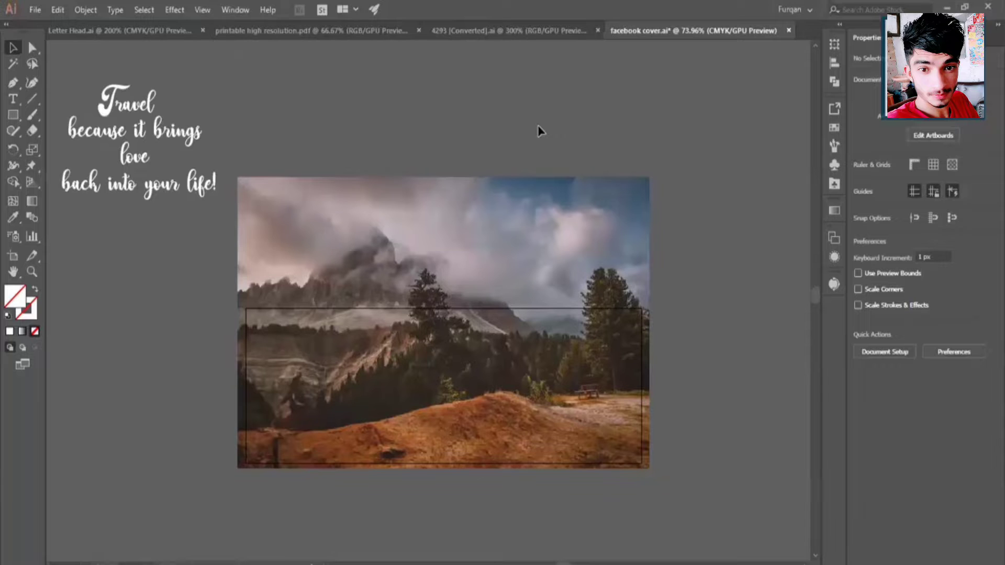
# Step: Add a text caption reading 'Cntrl + Shift + P' above the photo
pyautogui.press('t')
pyautogui.click(451, 127)
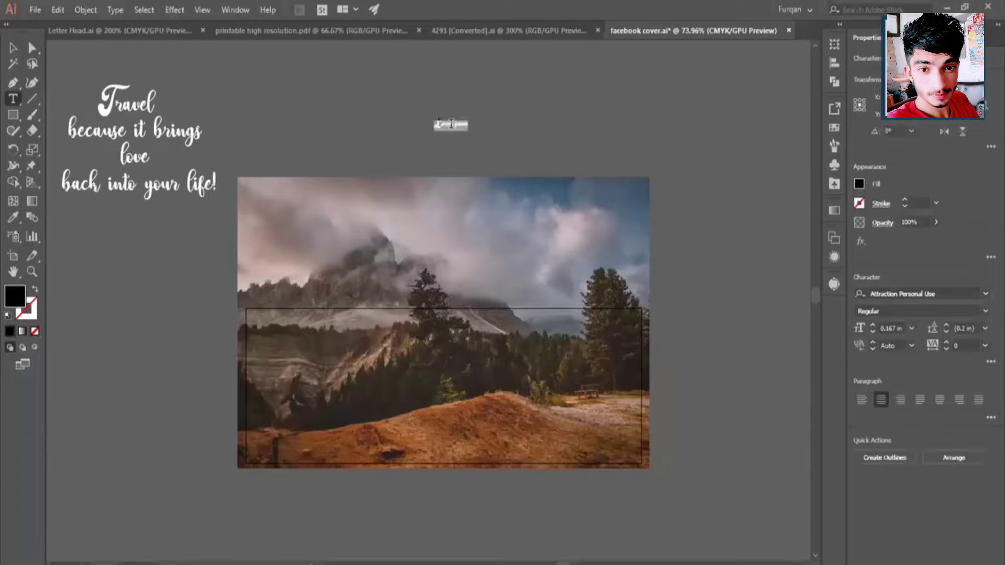
pyautogui.press('BackSpace')
pyautogui.write('Cai')
pyautogui.write('l')
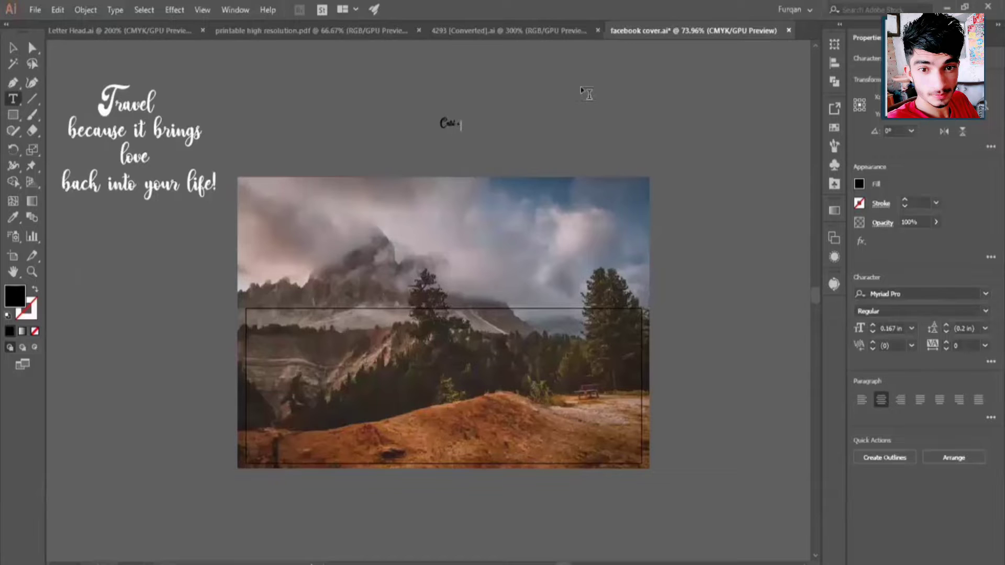
pyautogui.write(' +92ft')
pyautogui.write(' + 1')
pyautogui.press('Escape')
# Step: Resize the caption and centre it above the photo
pyautogui.moveTo(477, 130); pyautogui.dragTo(611, 179)
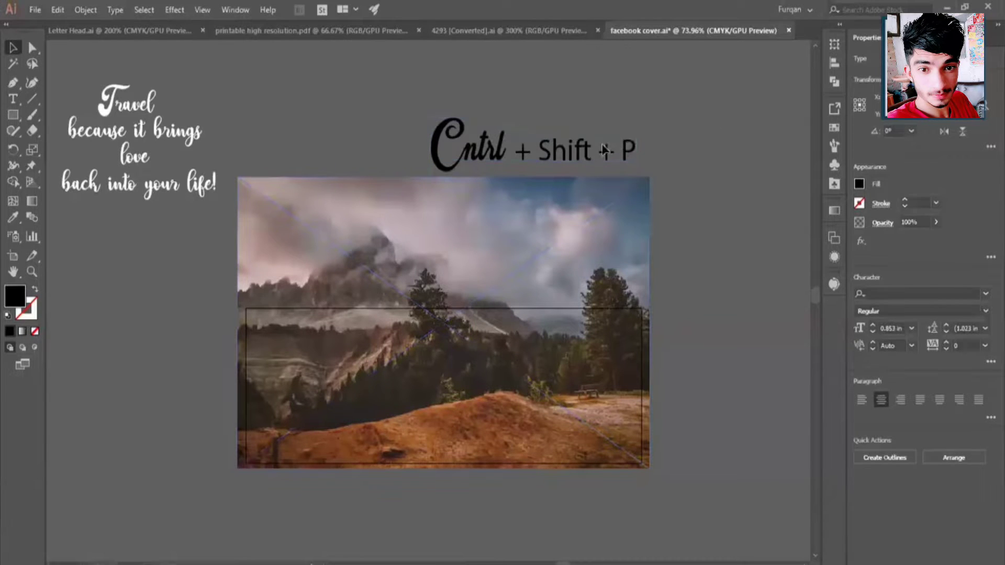
pyautogui.moveTo(623, 147); pyautogui.dragTo(610, 86)
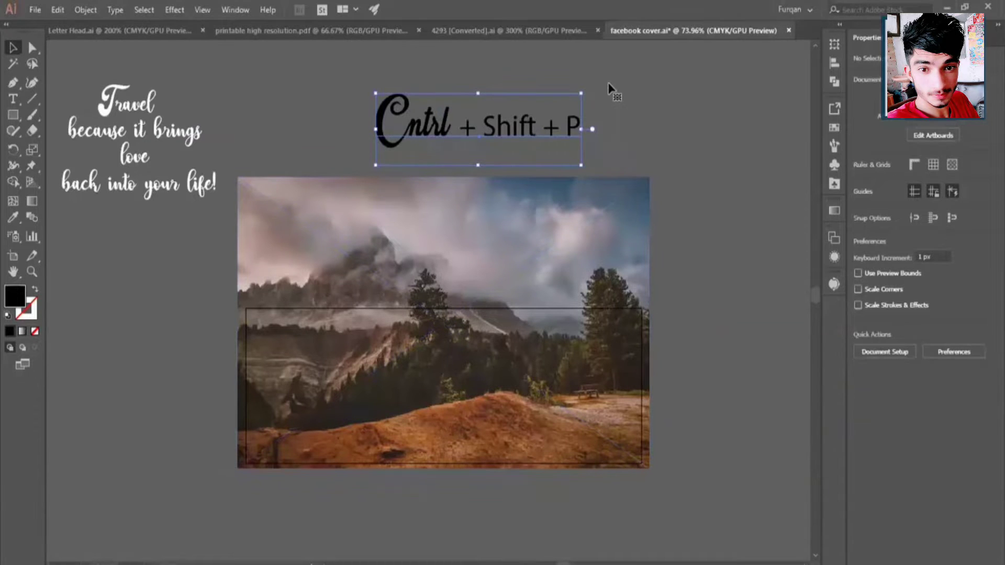
pyautogui.click(608, 88)
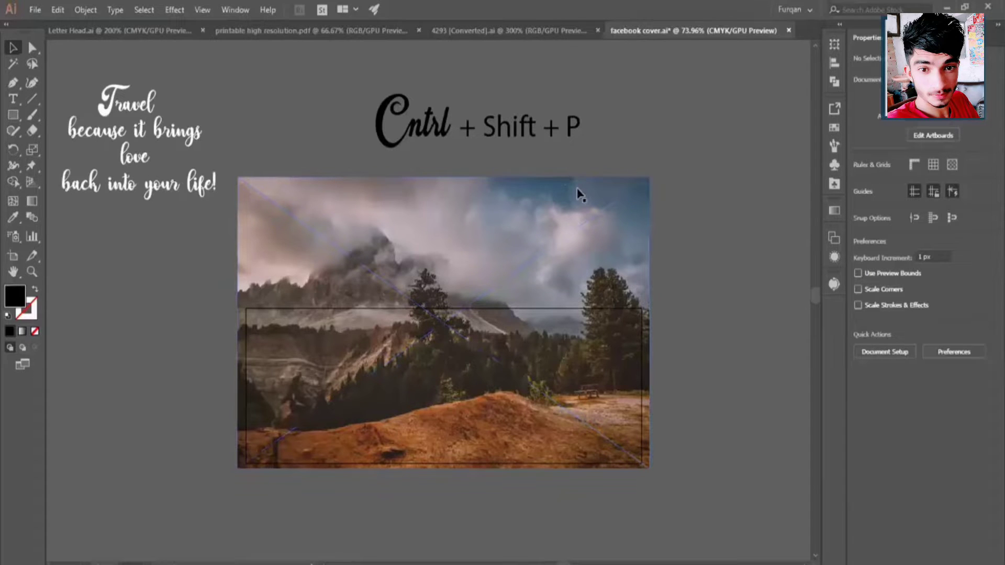
pyautogui.click(500, 296)
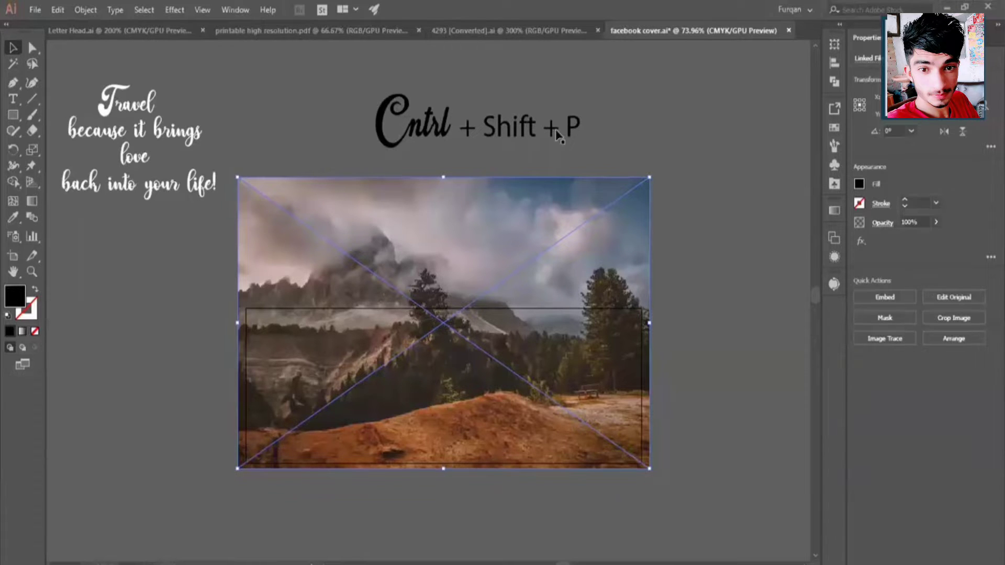
pyautogui.click(667, 134)
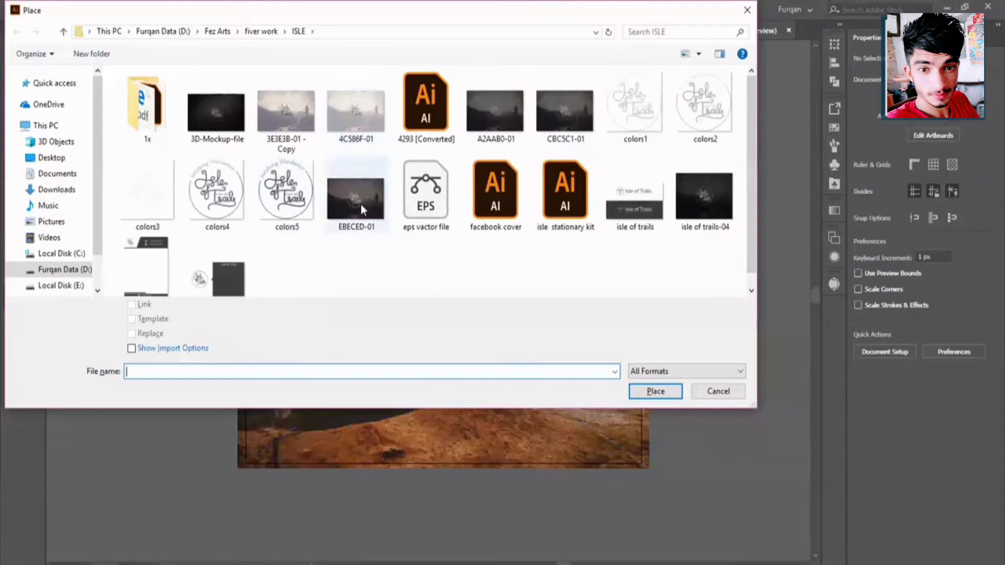
pyautogui.click(360, 204)
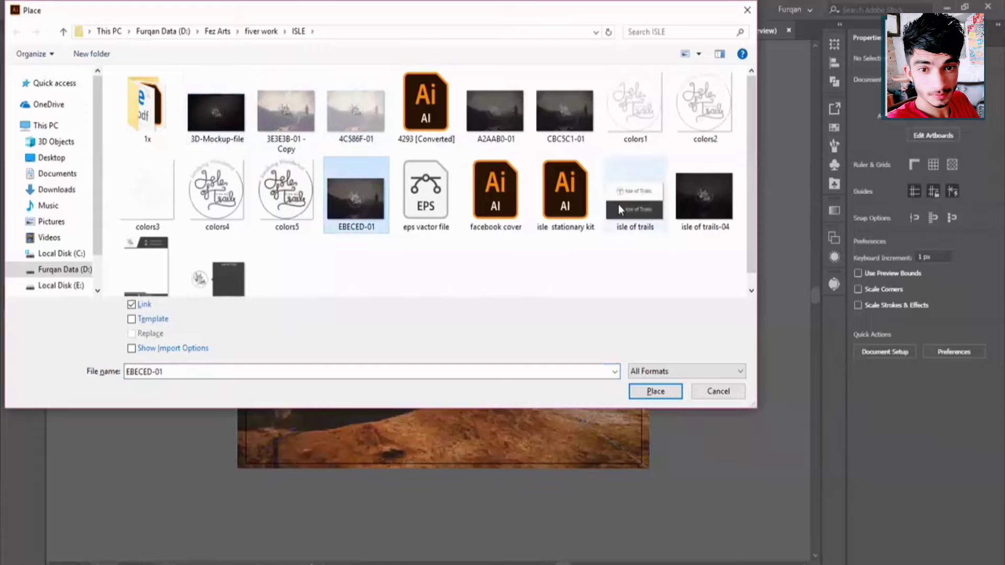
pyautogui.click(735, 392)
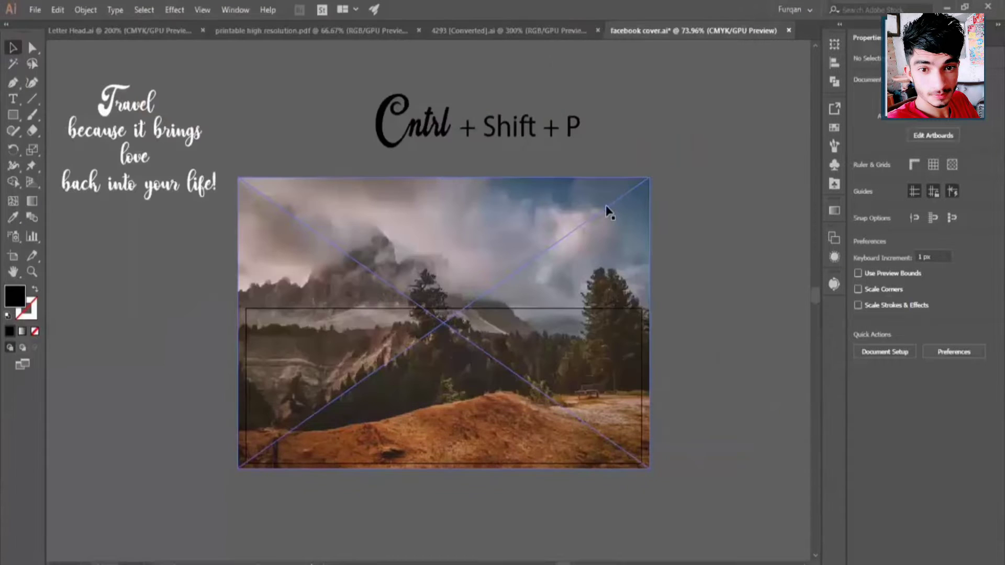
# Step: Scale and shift the mountain photo to match the cover rectangle's width
pyautogui.click(633, 194)
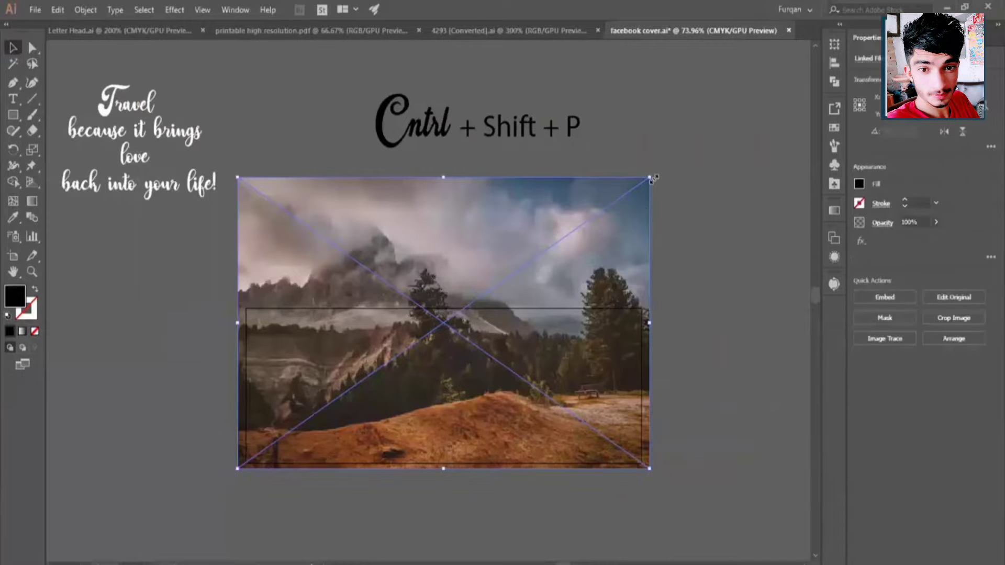
pyautogui.moveTo(651, 179); pyautogui.dragTo(653, 200)
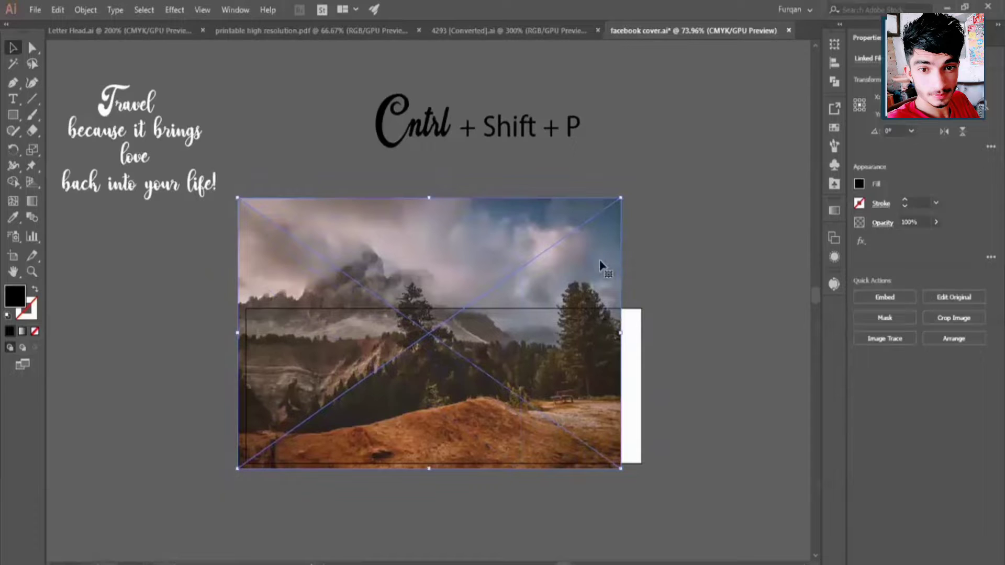
pyautogui.moveTo(600, 265); pyautogui.dragTo(607, 268)
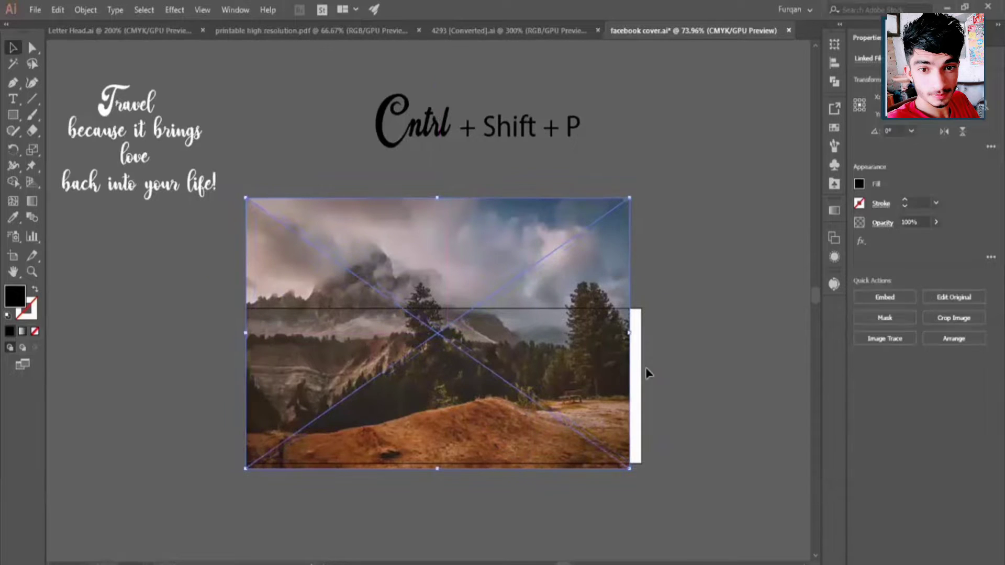
pyautogui.moveTo(631, 472); pyautogui.dragTo(643, 477)
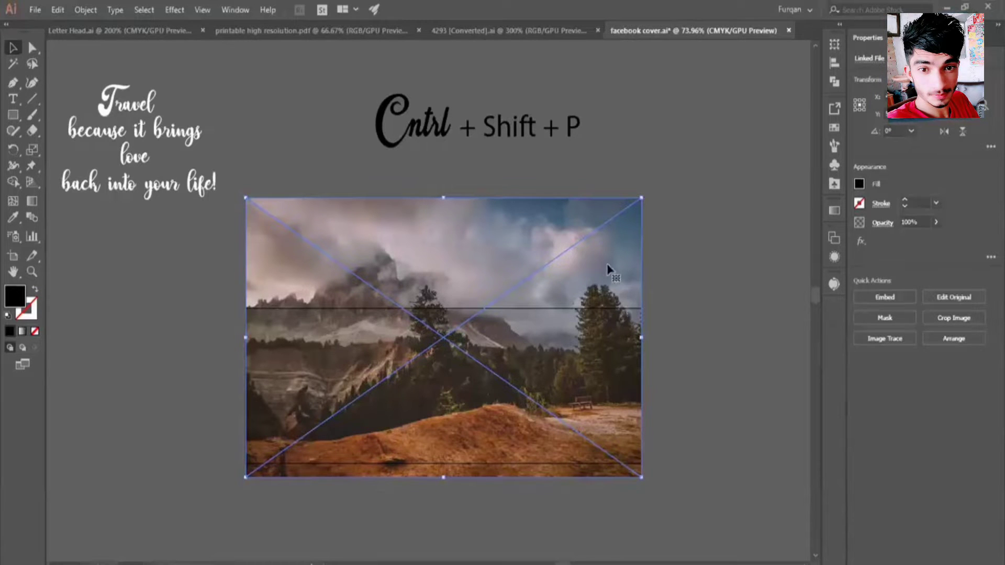
# Step: Move the photo down so it extends above and below the rectangle
pyautogui.moveTo(607, 269); pyautogui.dragTo(606, 297)
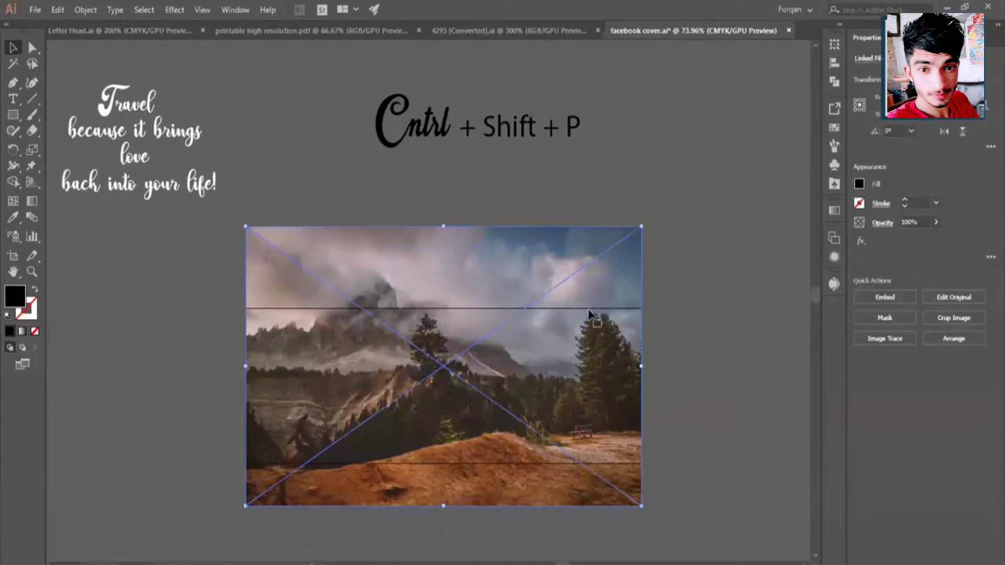
pyautogui.press('z')
pyautogui.moveTo(519, 445); pyautogui.dragTo(497, 300)
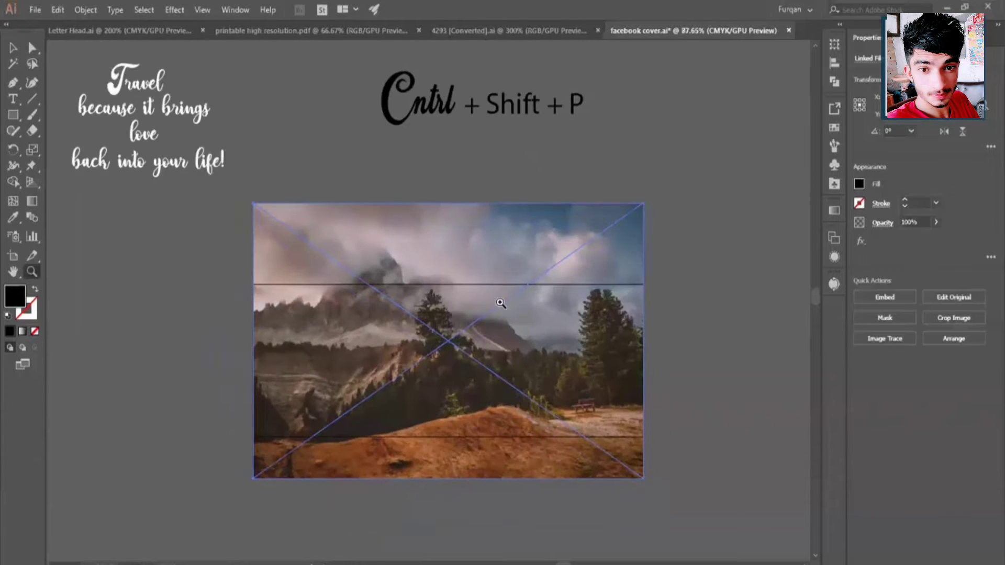
pyautogui.moveTo(526, 361); pyautogui.dragTo(538, 364)
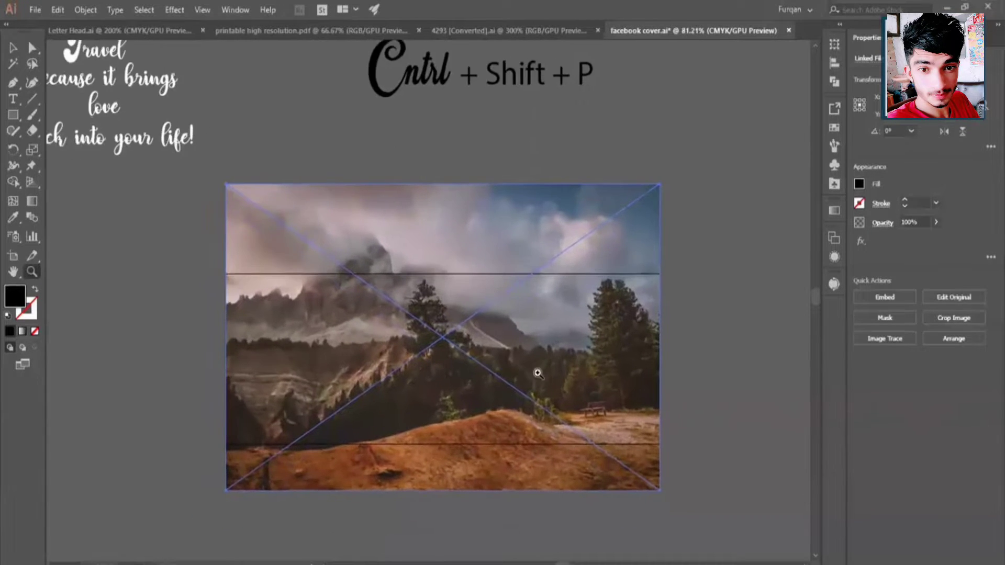
pyautogui.press('v')
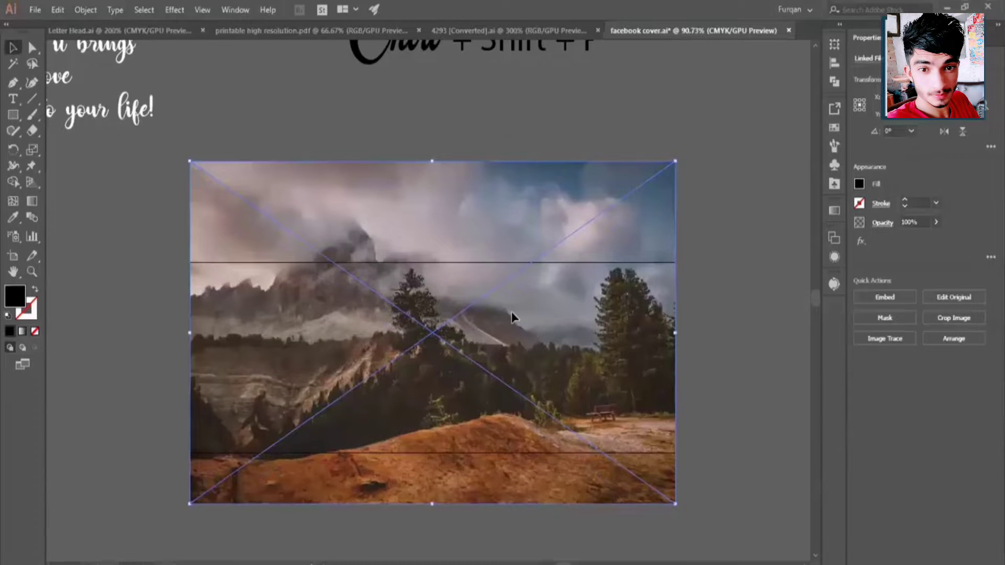
pyautogui.moveTo(511, 311); pyautogui.dragTo(510, 318)
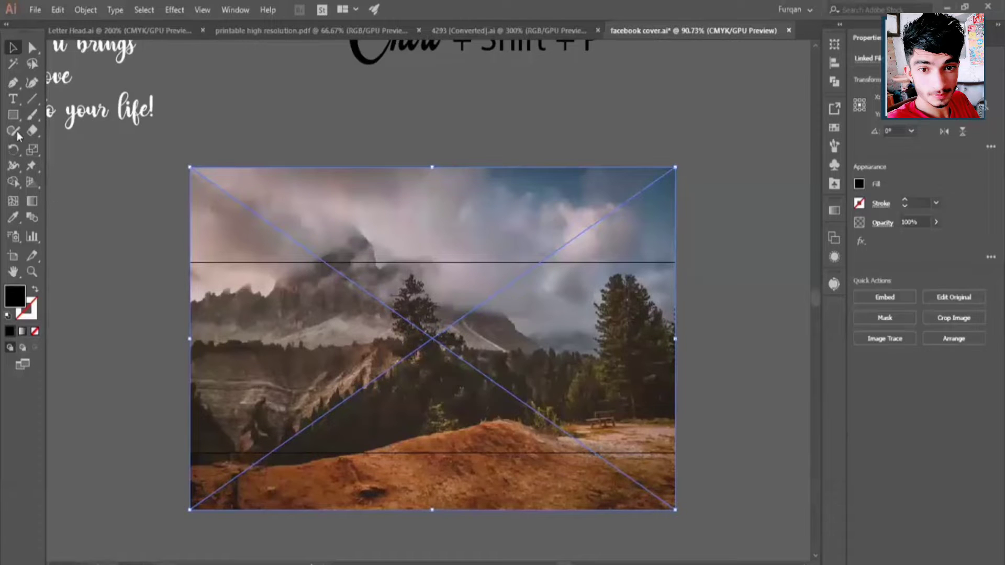
pyautogui.click(13, 114)
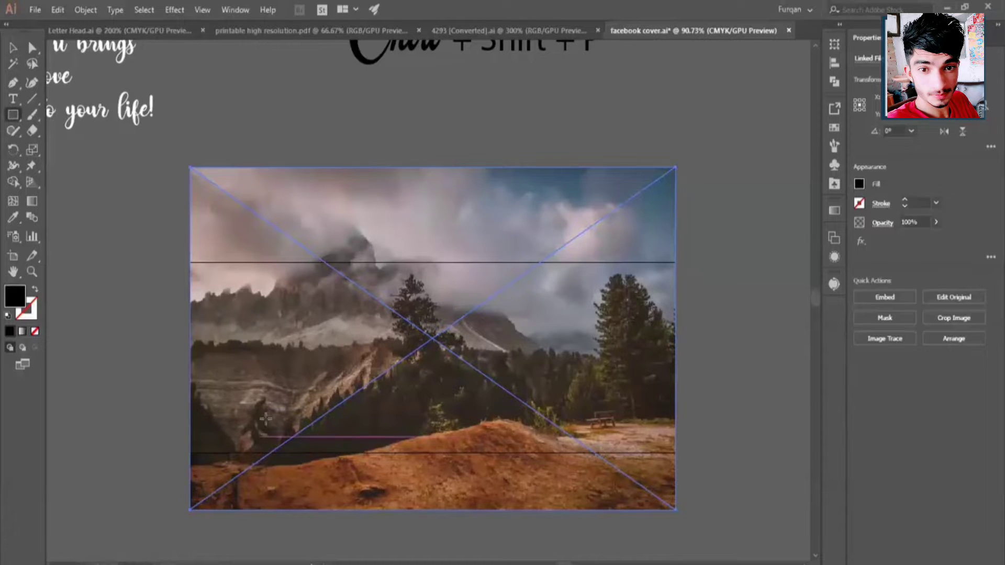
pyautogui.moveTo(238, 385); pyautogui.dragTo(249, 455)
pyautogui.press('v')
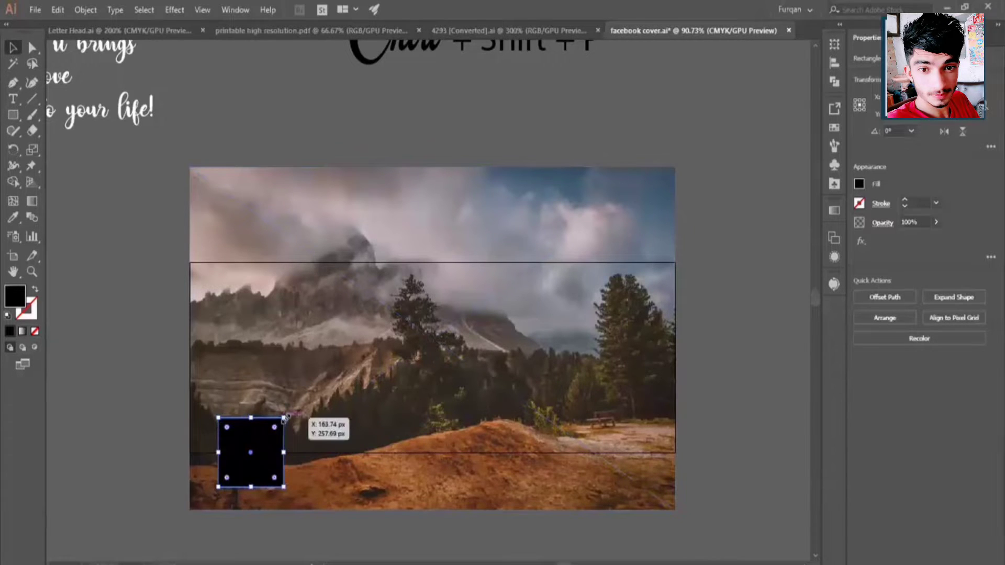
pyautogui.moveTo(283, 417); pyautogui.dragTo(292, 408)
pyautogui.moveTo(271, 447); pyautogui.dragTo(274, 444)
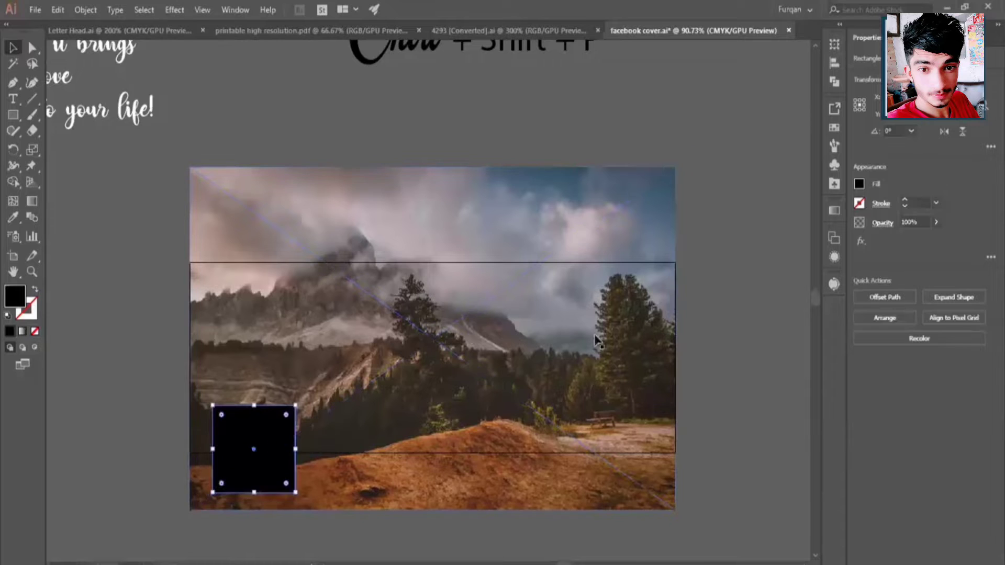
pyautogui.click(342, 511)
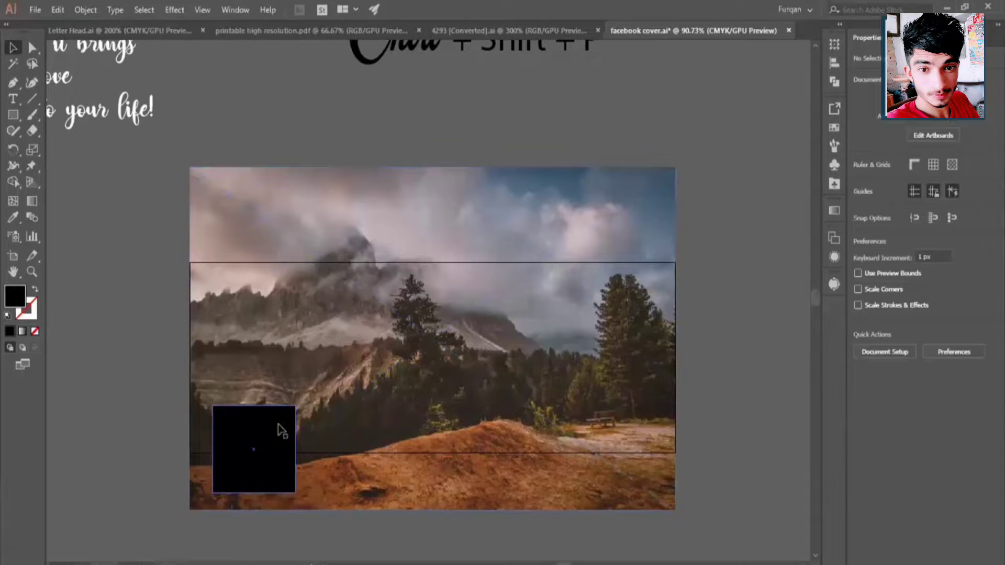
pyautogui.click(286, 366)
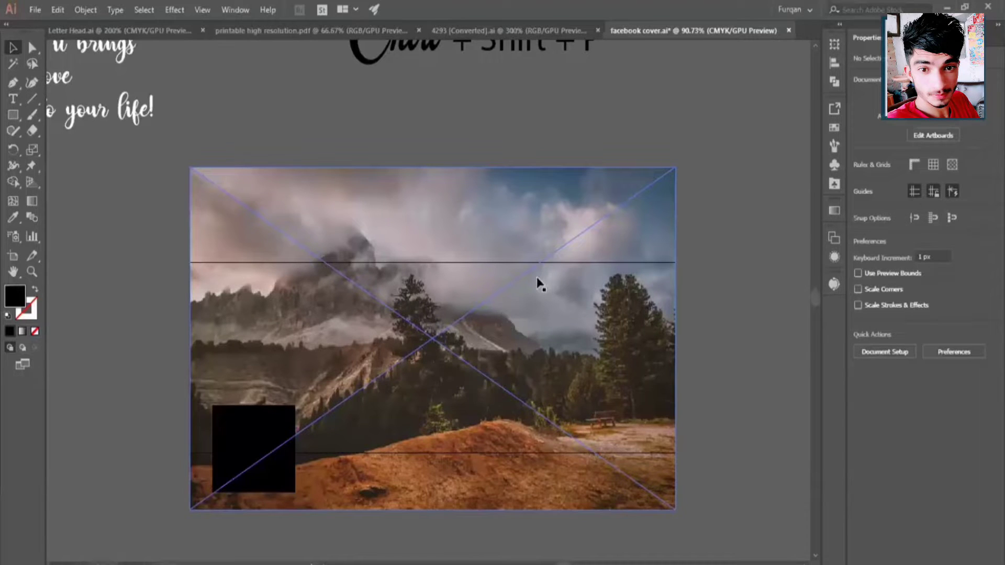
pyautogui.click(561, 143)
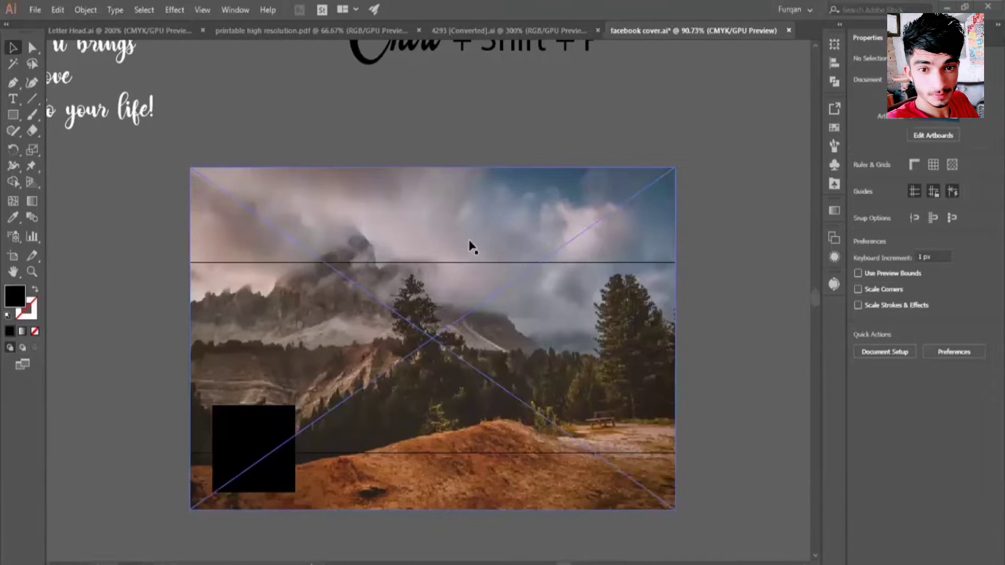
# Step: Place the Isle of Trails logo EPS file and move it over the photo's centre
pyautogui.press('super')
pyautogui.write('z')
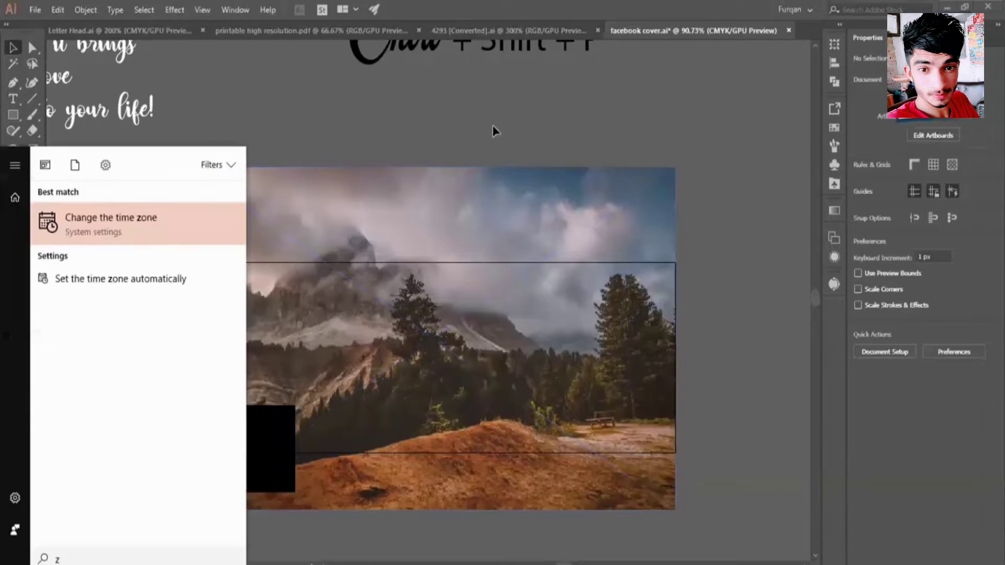
pyautogui.click(492, 125)
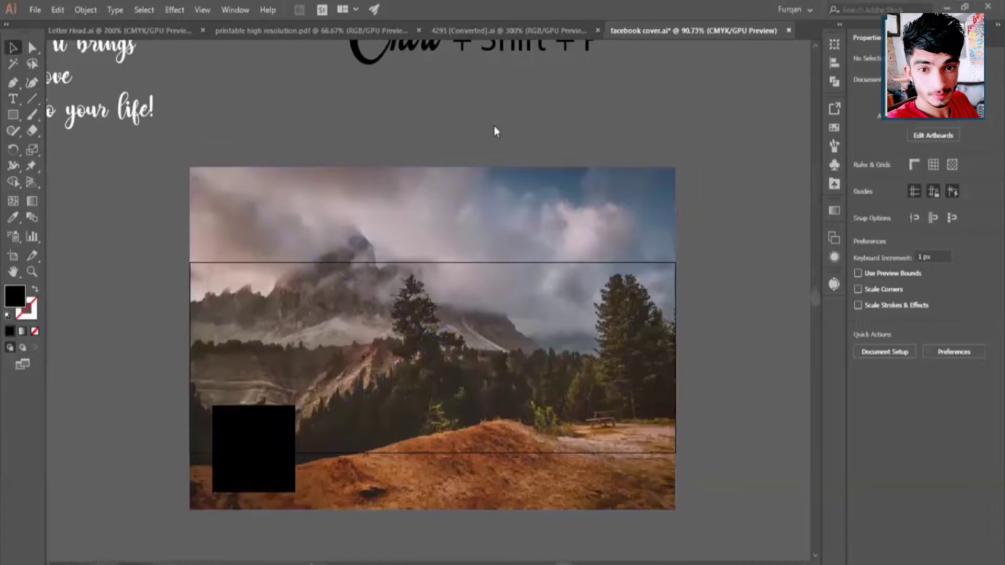
pyautogui.hotkey('ctrl', 'shift', 'p')
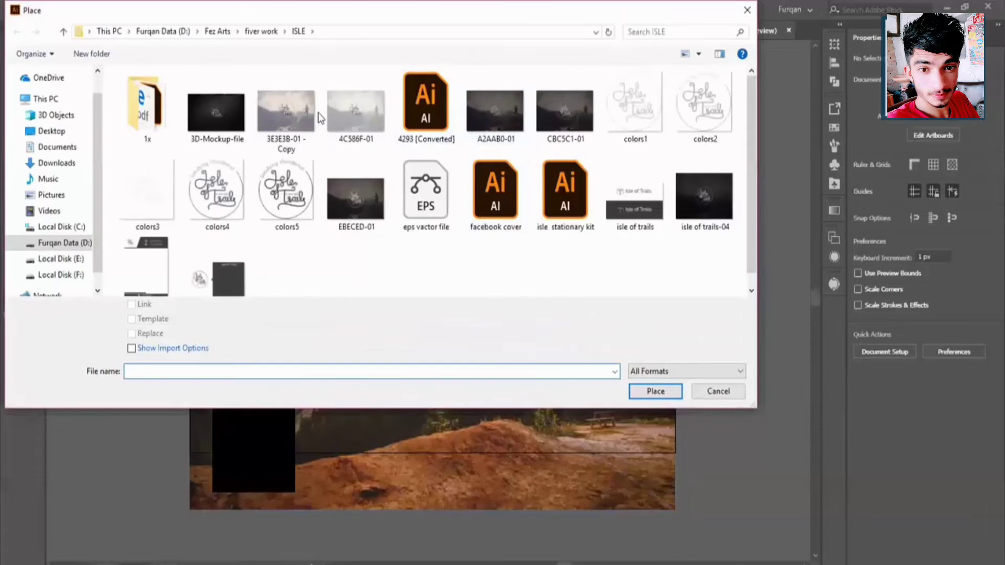
pyautogui.doubleClick(426, 194)
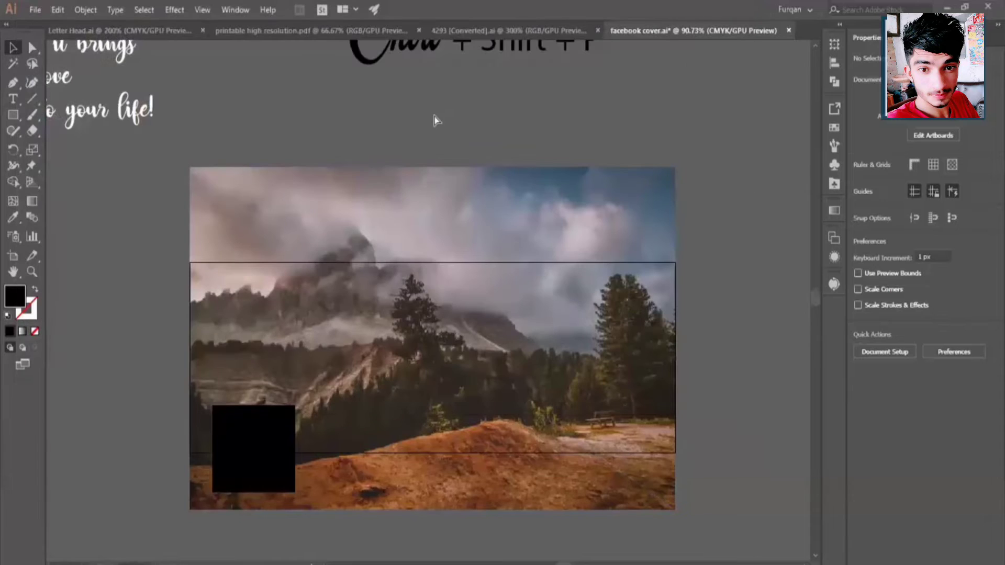
pyautogui.click(417, 121)
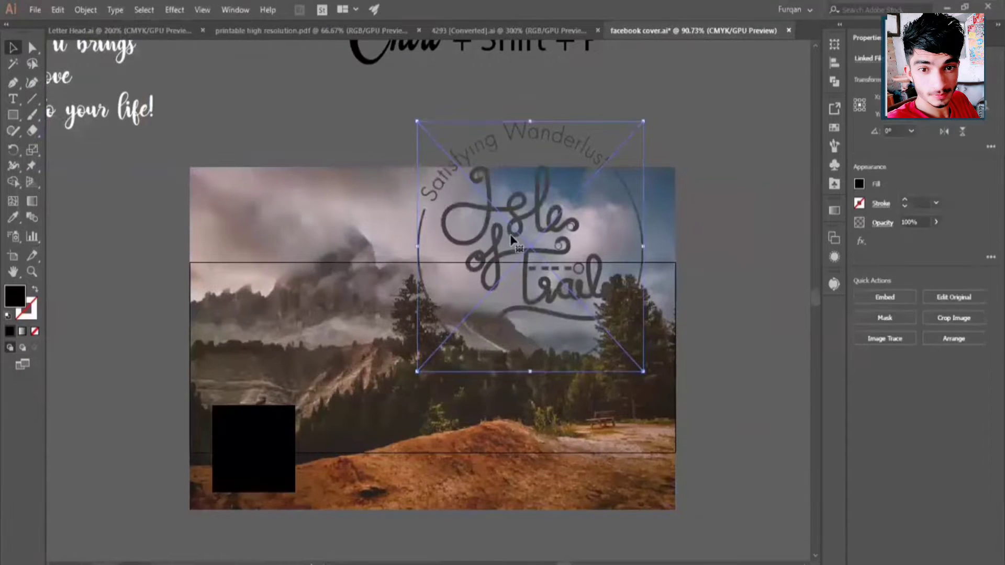
pyautogui.moveTo(511, 240); pyautogui.dragTo(476, 332)
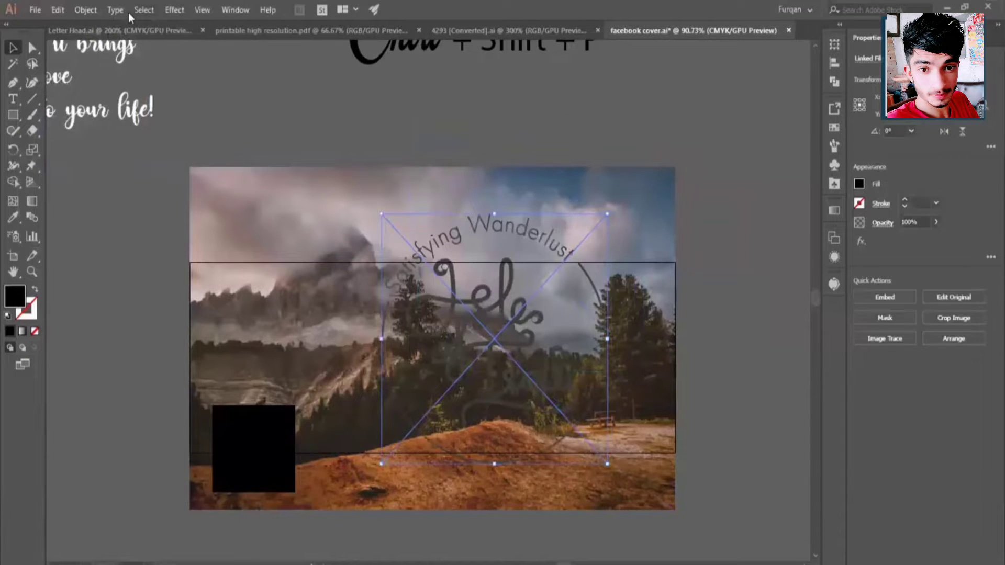
pyautogui.click(97, 11)
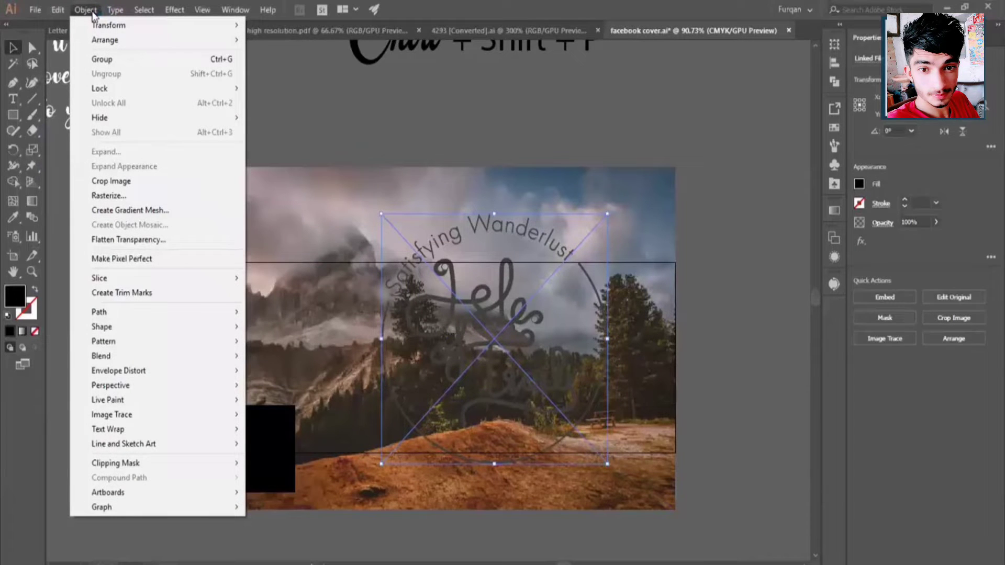
# Step: Embed the placed logo, move it left and down over the photo, and ungroup it
pyautogui.rightClick(437, 304)
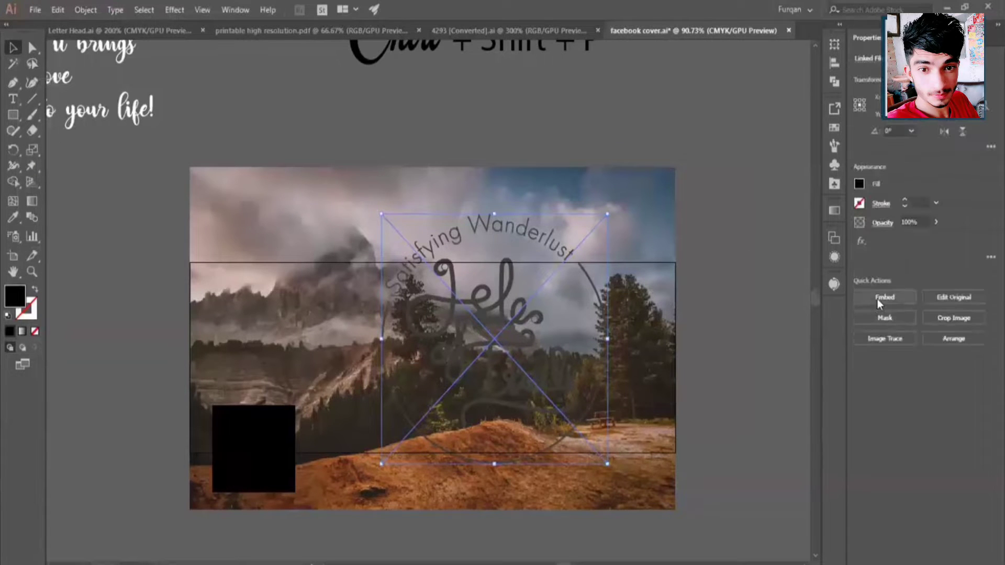
pyautogui.click(877, 300)
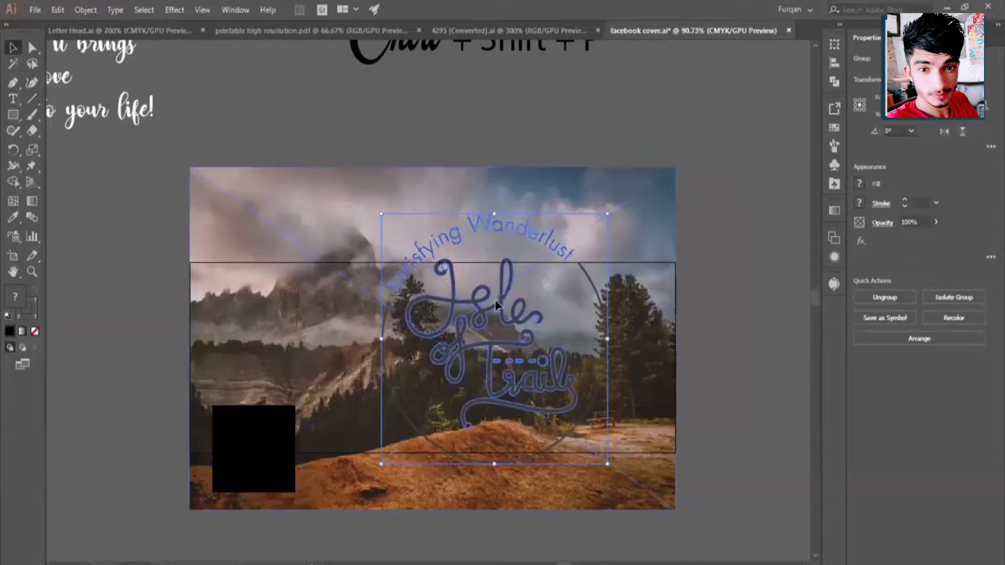
pyautogui.moveTo(496, 305); pyautogui.dragTo(370, 338)
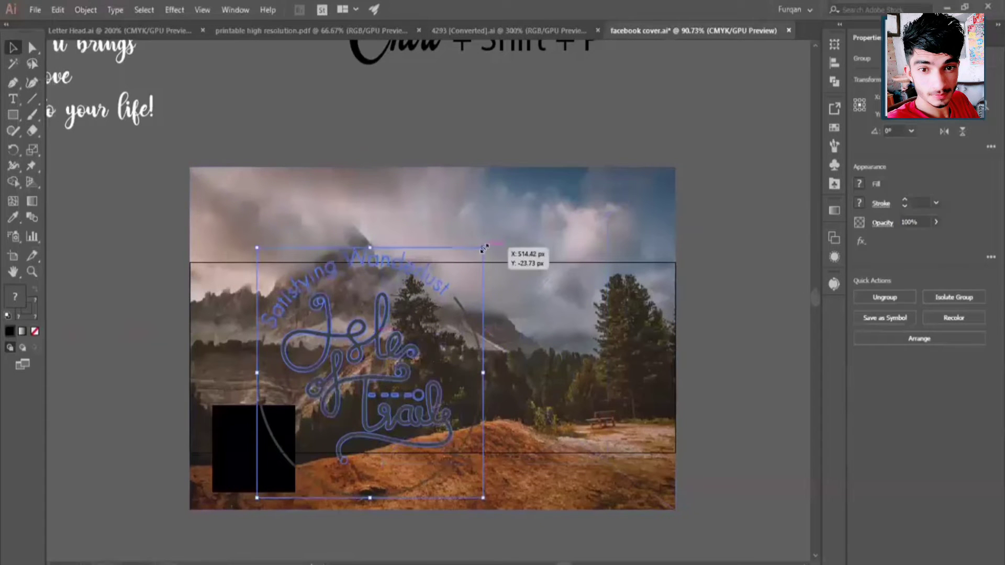
pyautogui.click(886, 299)
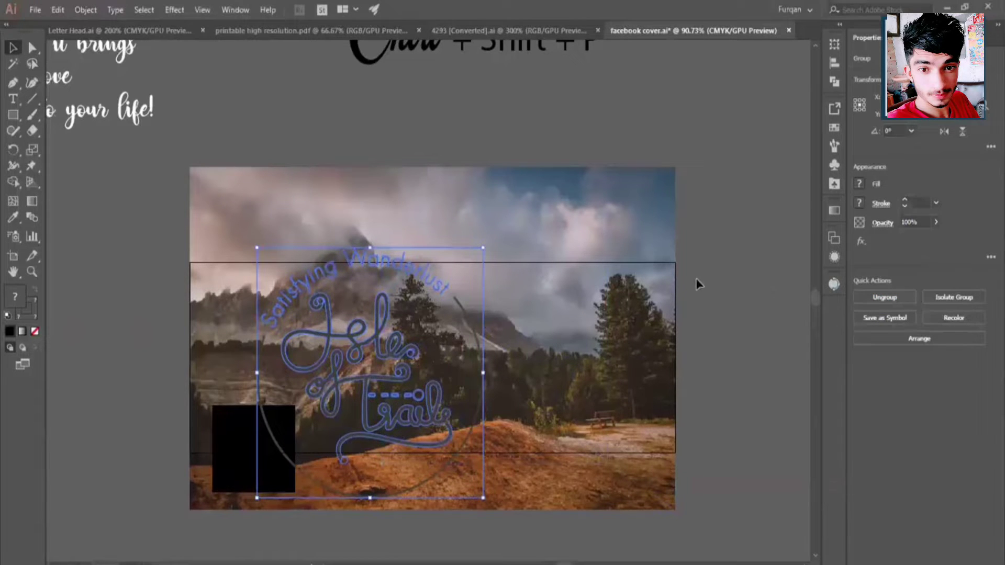
pyautogui.click(637, 213)
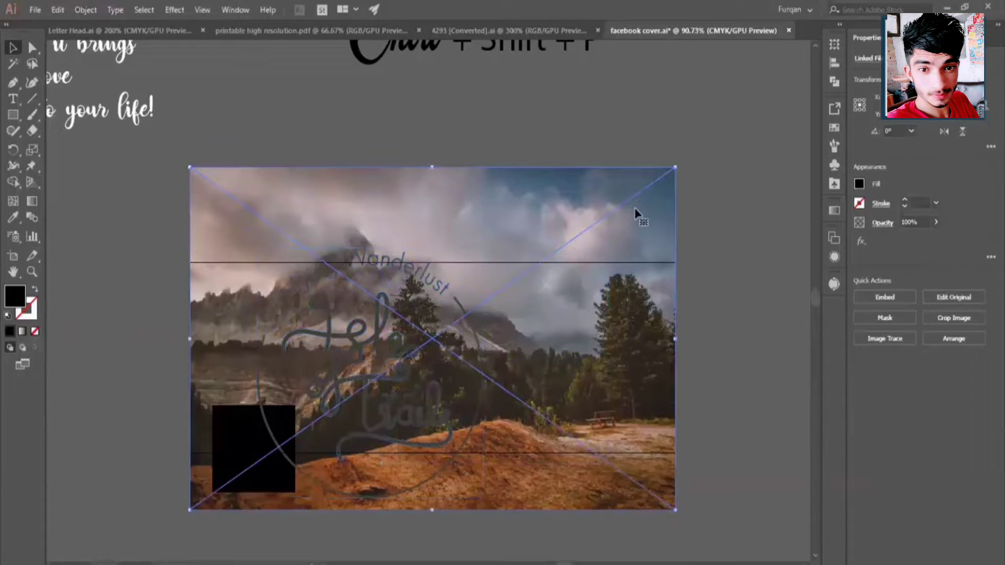
# Step: Embed the linked mountain photo, undo an accidental lettering move, and deselect everything
pyautogui.click(880, 298)
pyautogui.moveTo(390, 383); pyautogui.dragTo(424, 381)
pyautogui.hotkey('ctrl', 'z')
pyautogui.hotkey('ctrl', '2')
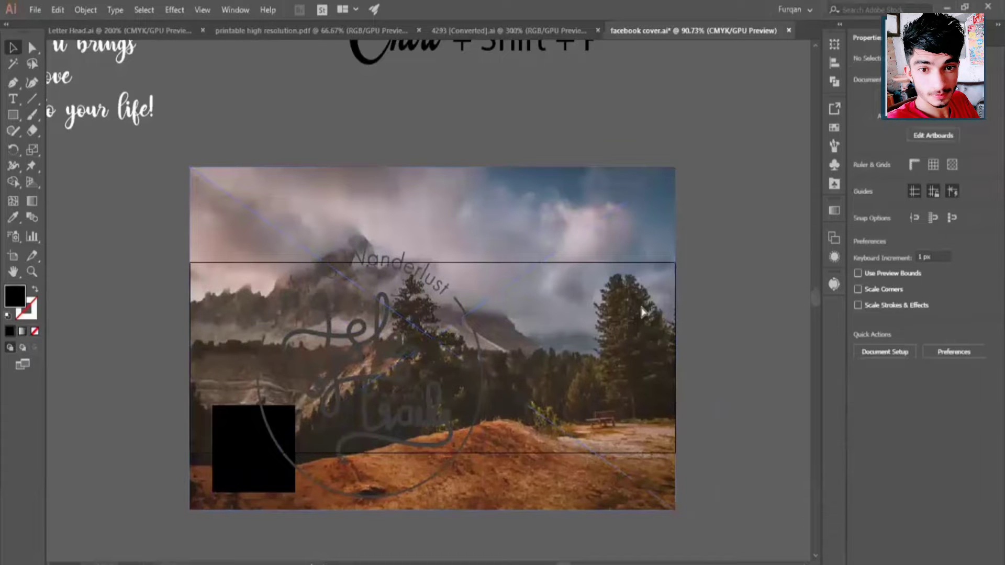
# Step: Draw a black rectangle across the photo's middle band and trial a clipping mask, then undo it
pyautogui.press('m')
pyautogui.click(190, 262)
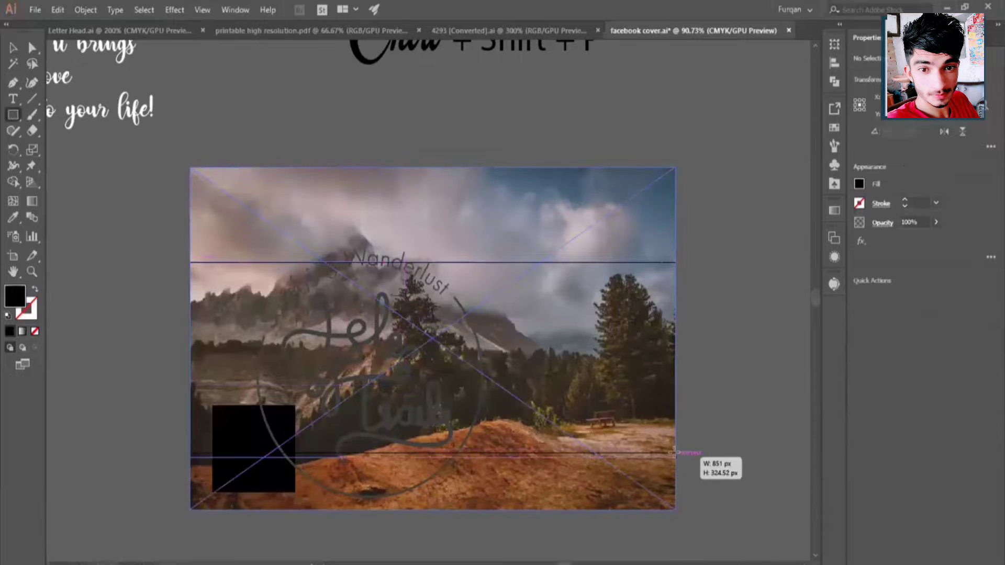
pyautogui.moveTo(514, 406); pyautogui.dragTo(671, 451)
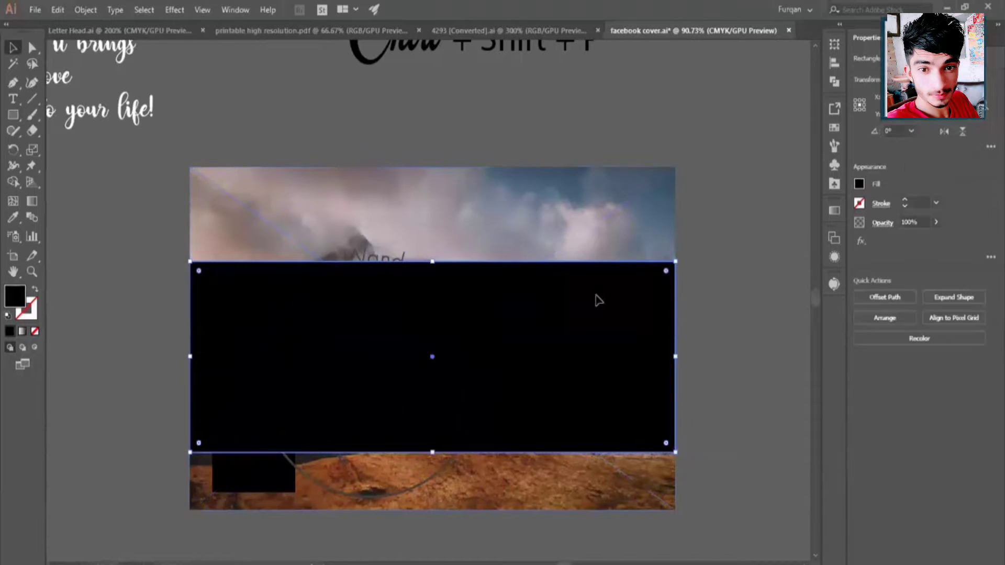
pyautogui.press('v')
pyautogui.keyDown('shift'); pyautogui.click(574, 242); pyautogui.keyUp('shift')
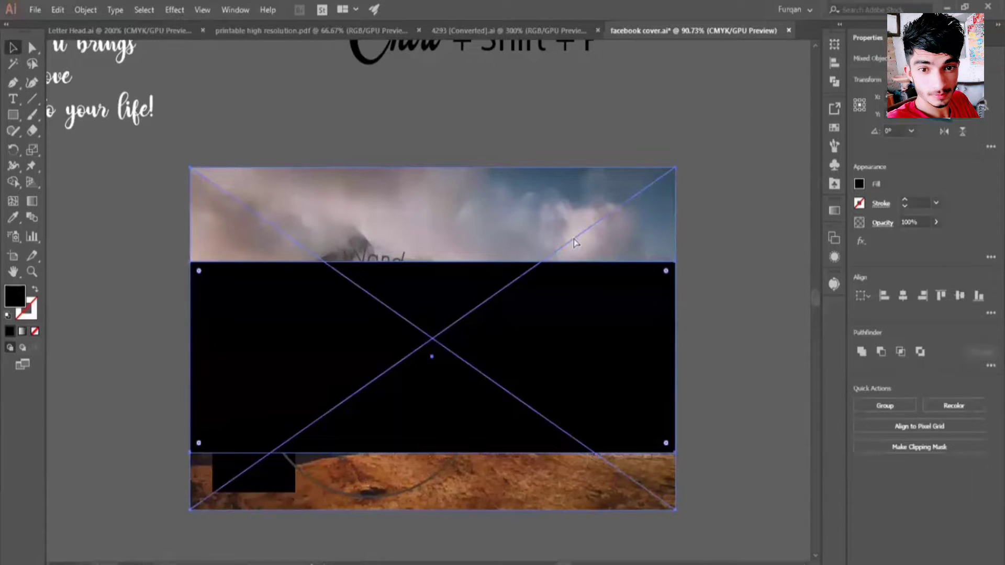
pyautogui.hotkey('ctrl', '7')
pyautogui.click(605, 257)
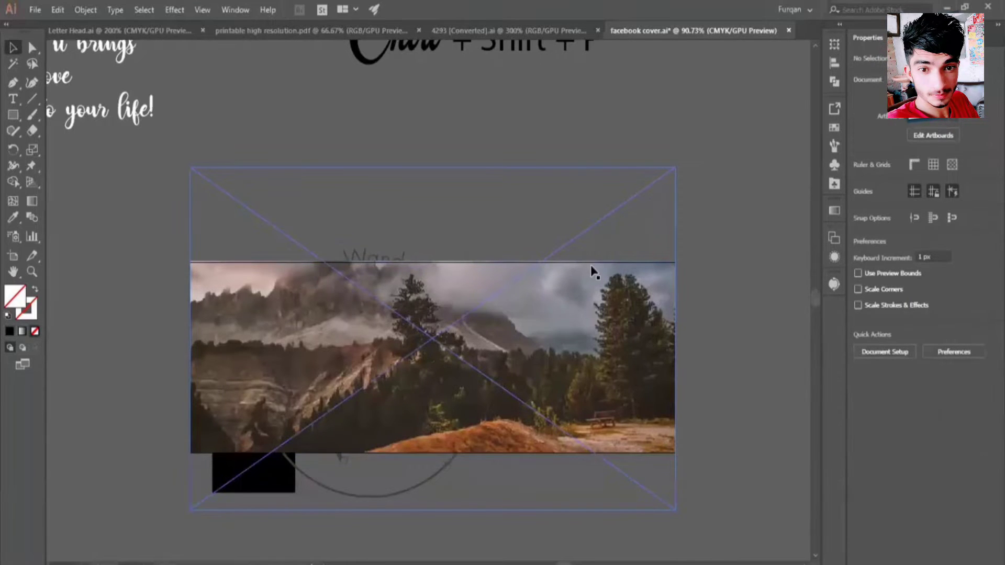
pyautogui.hotkey('ctrl', 'z')
pyautogui.click(703, 245)
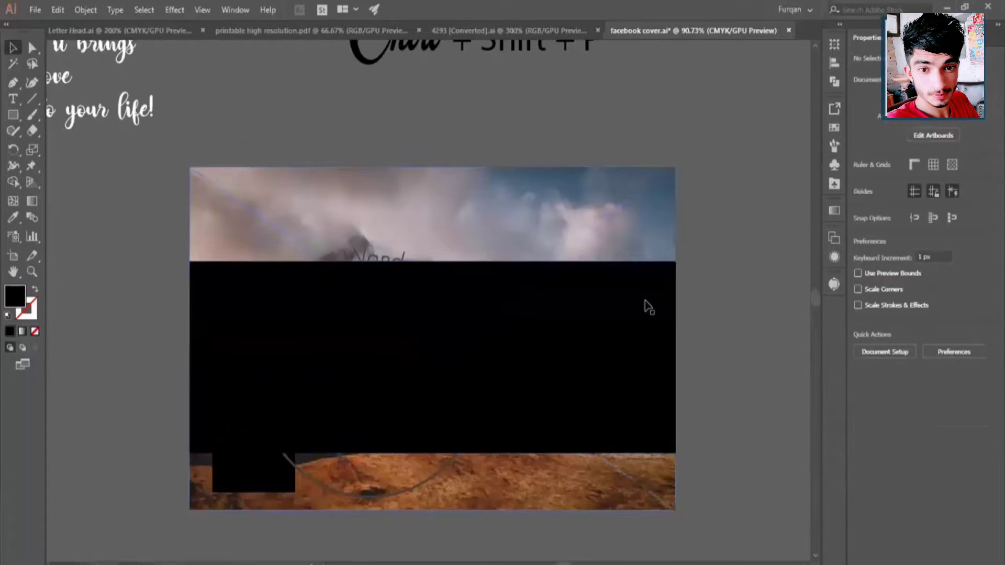
# Step: Clip the mountain photo to the black rectangle, after undoing a mistaken mask on the lettering
pyautogui.click(645, 305)
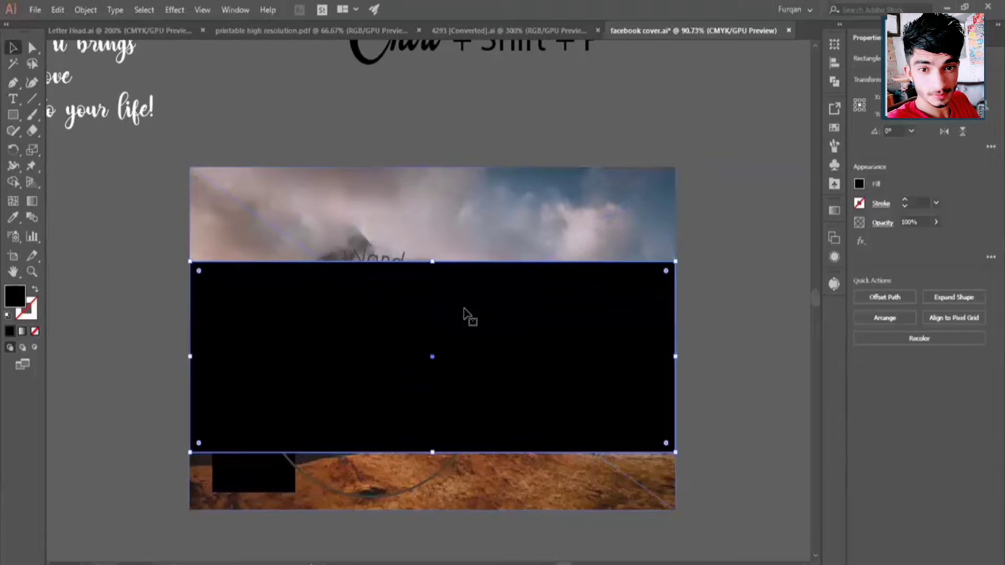
pyautogui.keyDown('shift'); pyautogui.click(388, 264); pyautogui.keyUp('shift')
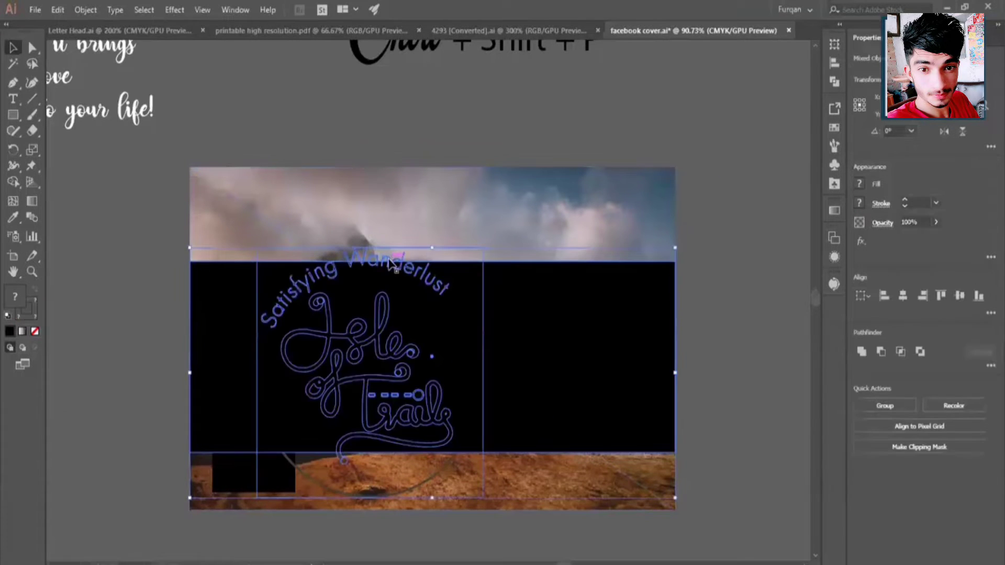
pyautogui.hotkey('ctrl', '7')
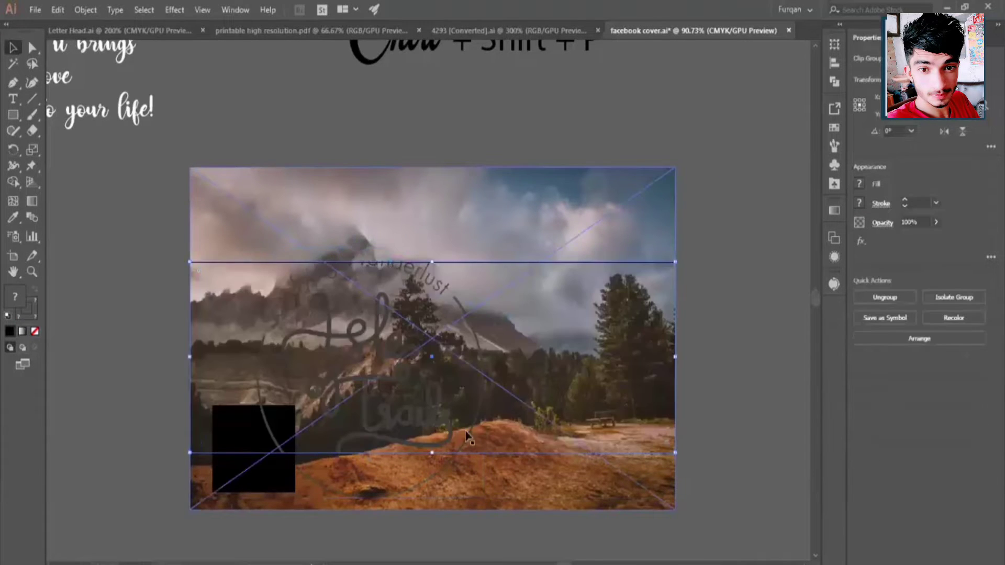
pyautogui.hotkey('ctrl', 'z')
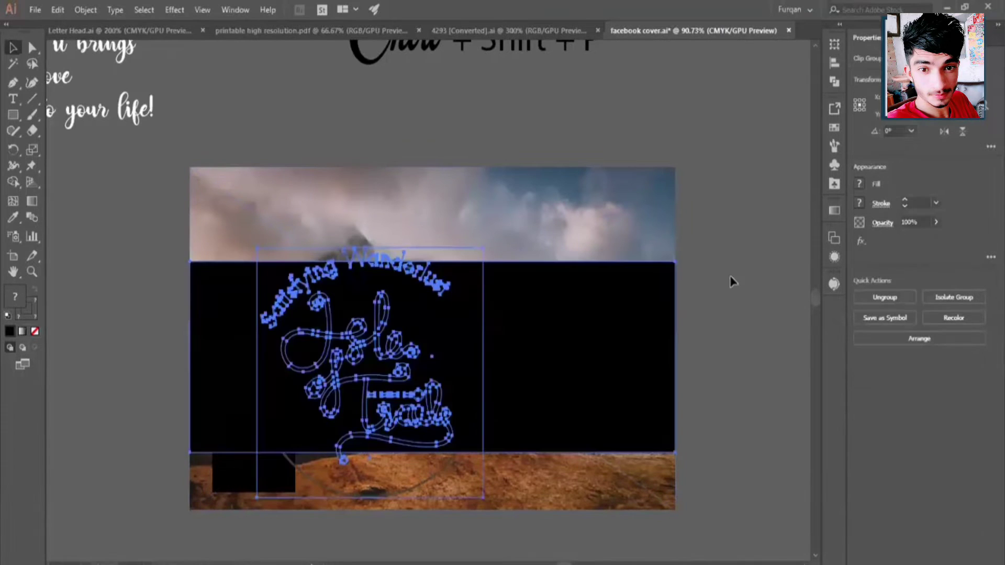
pyautogui.hotkey('ctrl', 'shift', 'a')
pyautogui.click(630, 292)
pyautogui.keyDown('shift'); pyautogui.click(601, 231); pyautogui.keyUp('shift')
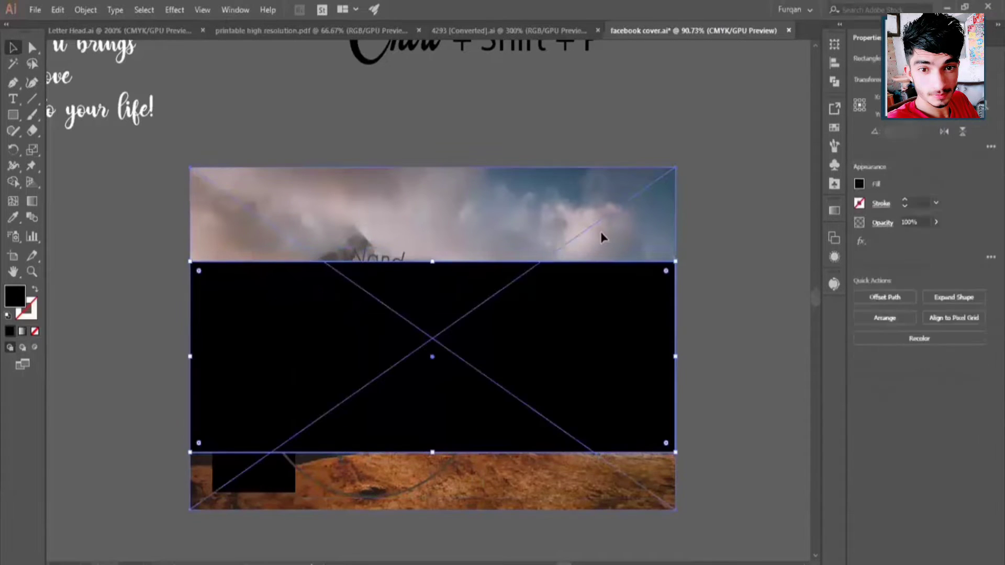
pyautogui.hotkey('ctrl', '7')
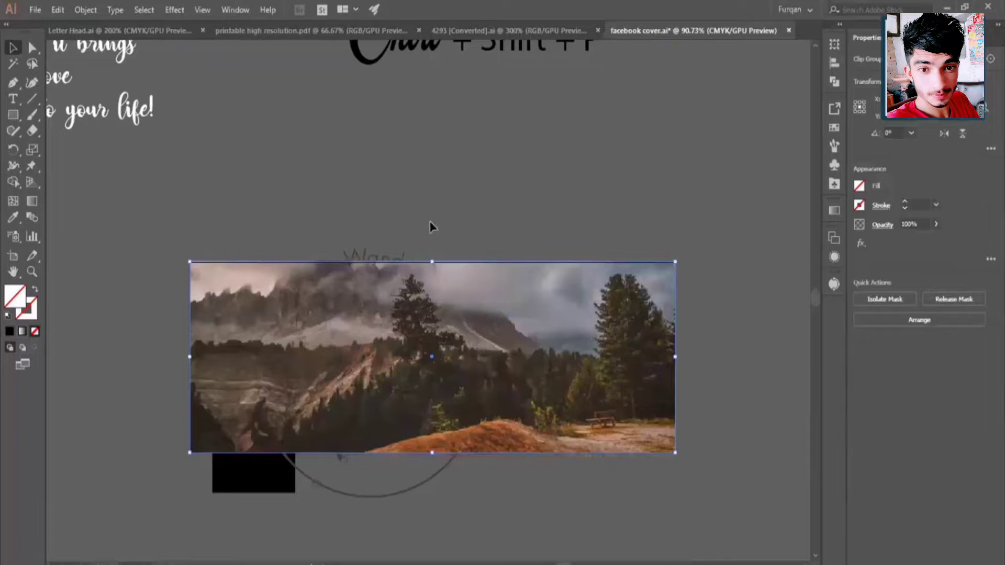
# Step: Scale the logo group down and place it on the photo's right side over the trees
pyautogui.click(388, 258)
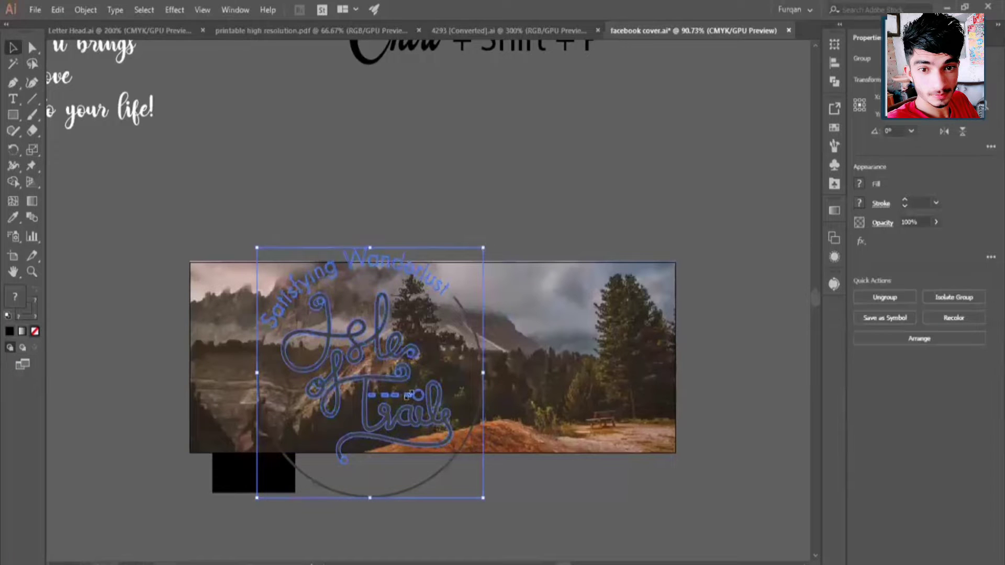
pyautogui.moveTo(486, 245); pyautogui.dragTo(448, 287)
pyautogui.moveTo(365, 451)
pyautogui.mouseDown()
pyautogui.moveTo(559, 451)
pyautogui.moveTo(528, 445)
pyautogui.moveTo(526, 434)
pyautogui.mouseUp()
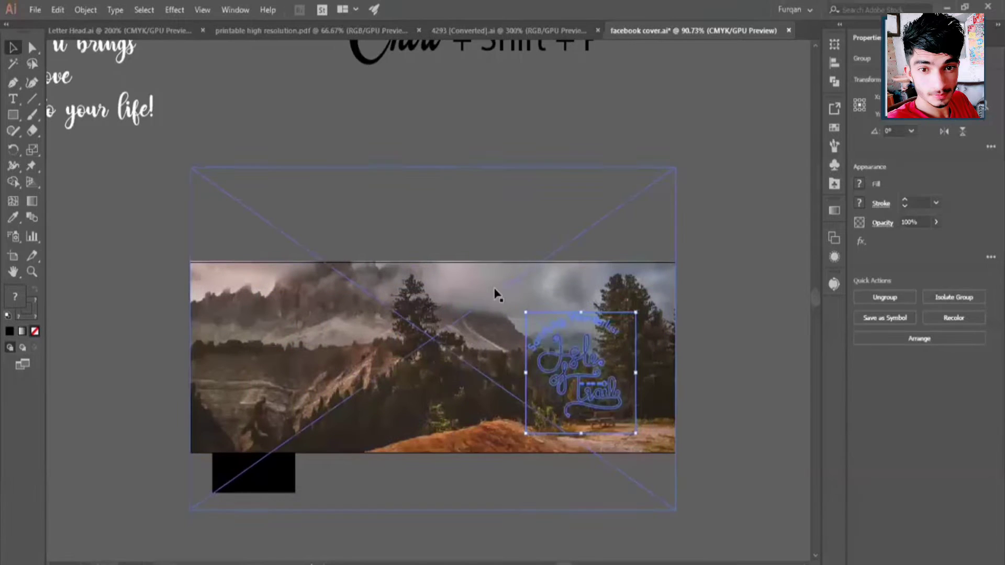
pyautogui.scroll(-2, 526, 434)
pyautogui.moveTo(525, 387); pyautogui.dragTo(534, 377)
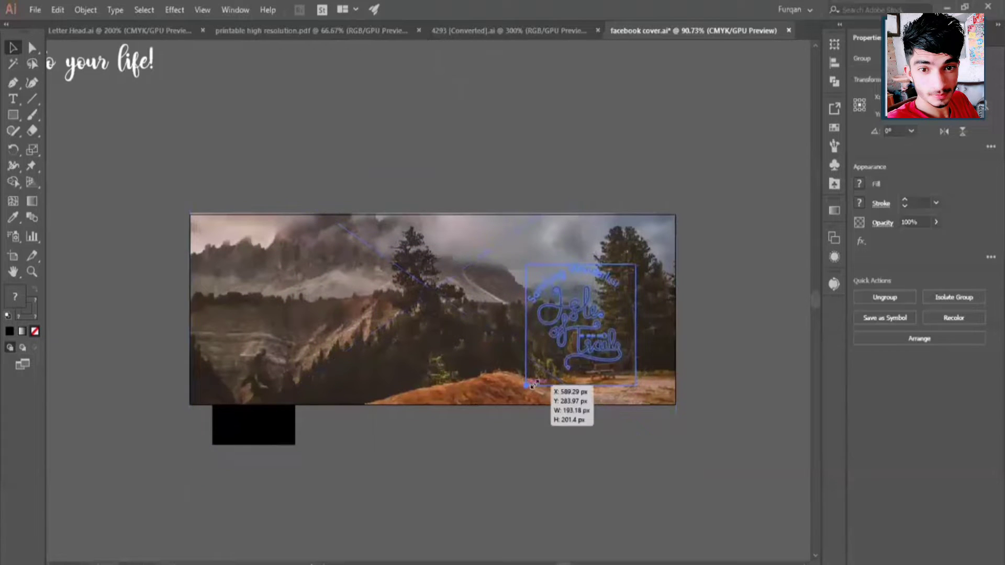
pyautogui.moveTo(536, 313); pyautogui.dragTo(422, 314)
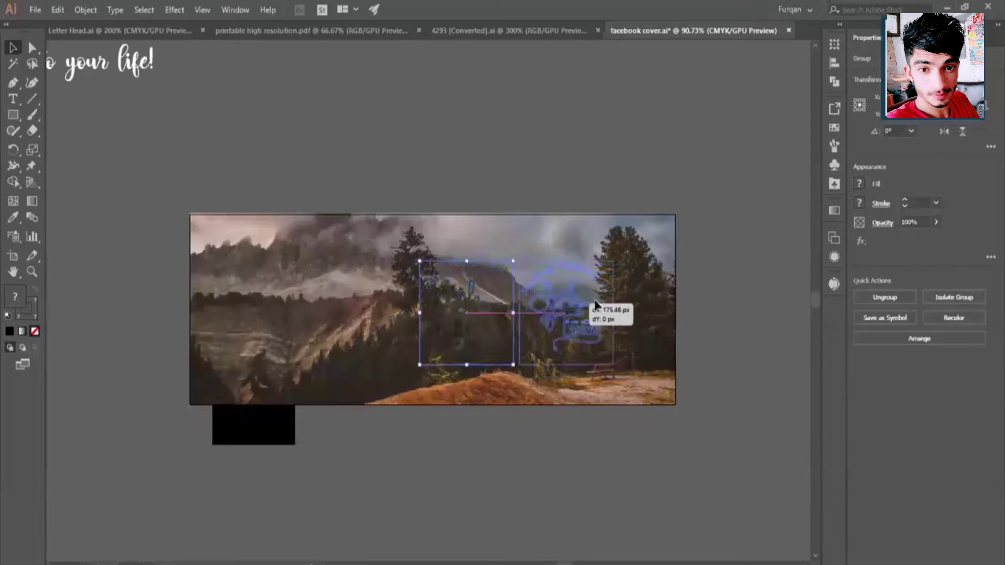
pyautogui.moveTo(540, 313); pyautogui.dragTo(671, 314)
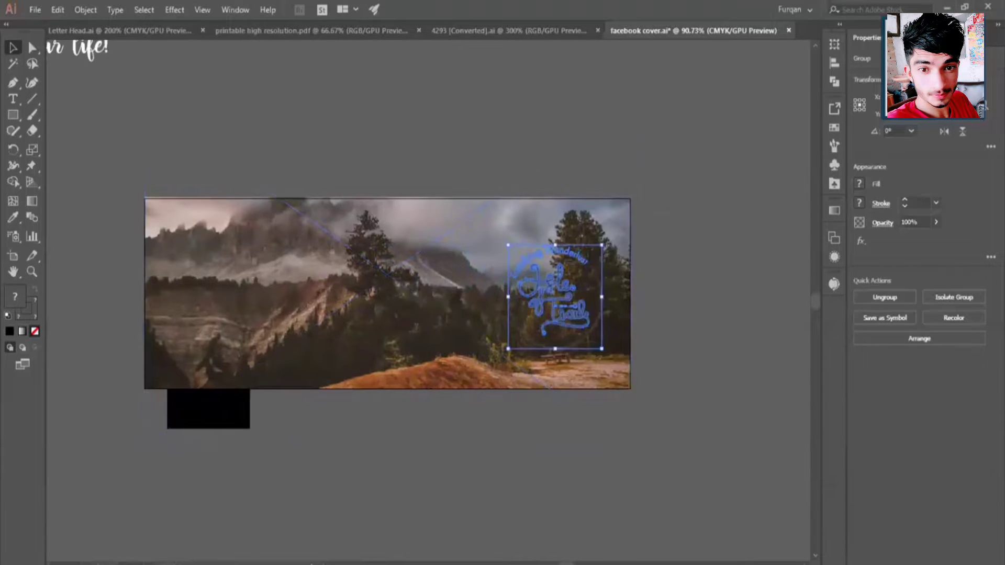
# Step: Fill the logo lettering white, ungroup the logo, and move it past the photo's right edge
pyautogui.press('F6')
pyautogui.click(871, 58)
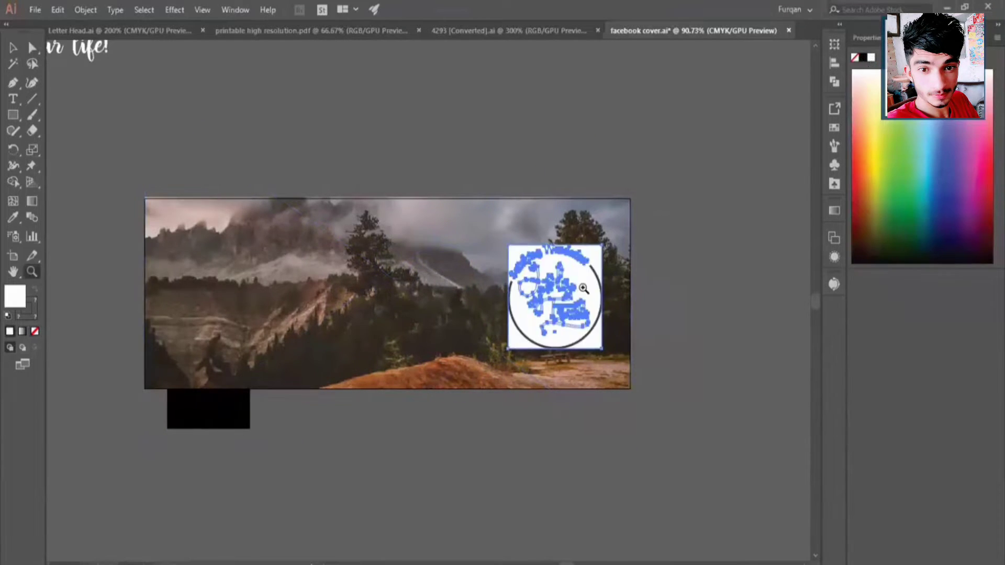
pyautogui.press('z')
pyautogui.click(698, 339)
pyautogui.rightClick(556, 298)
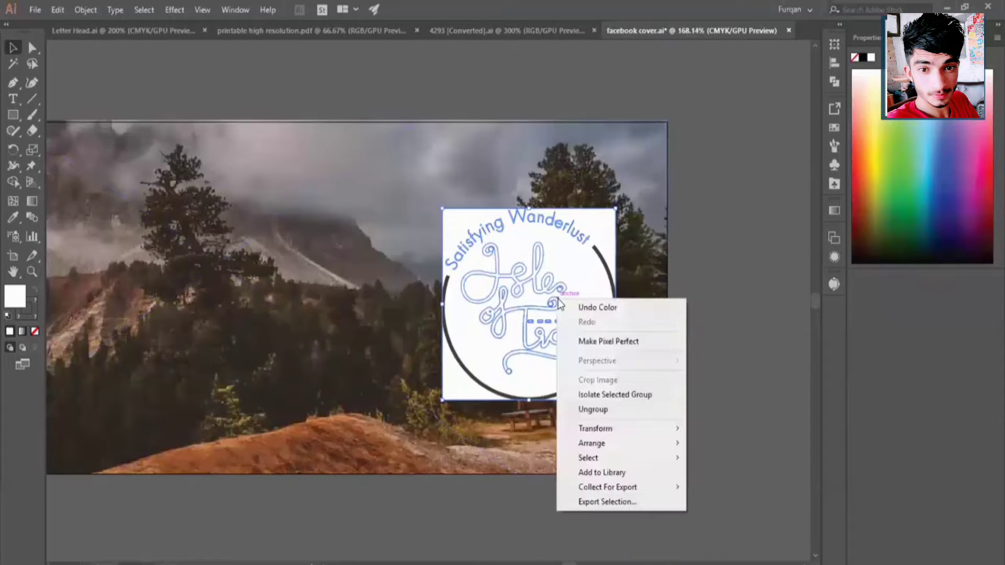
pyautogui.click(593, 410)
pyautogui.click(718, 363)
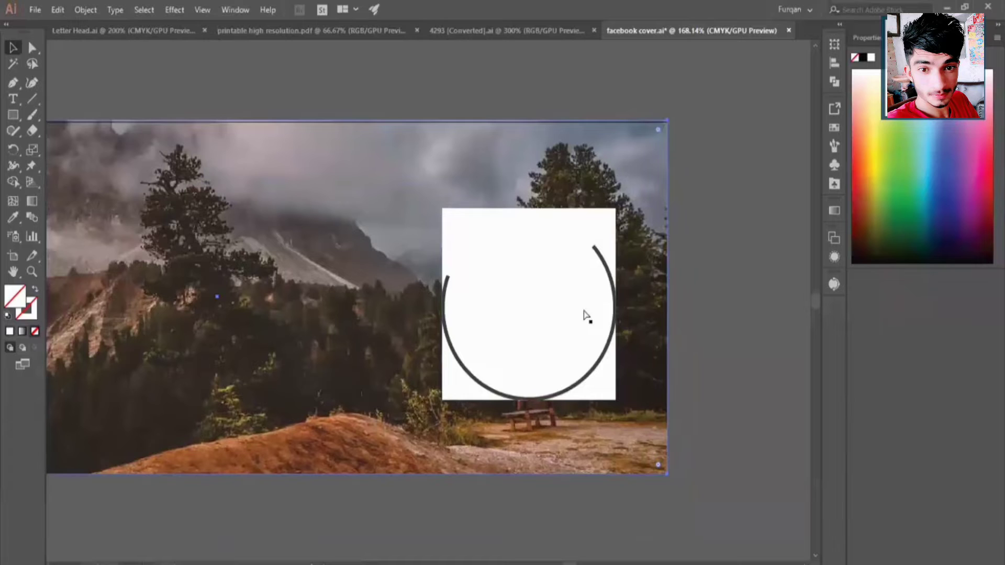
pyautogui.click(583, 311)
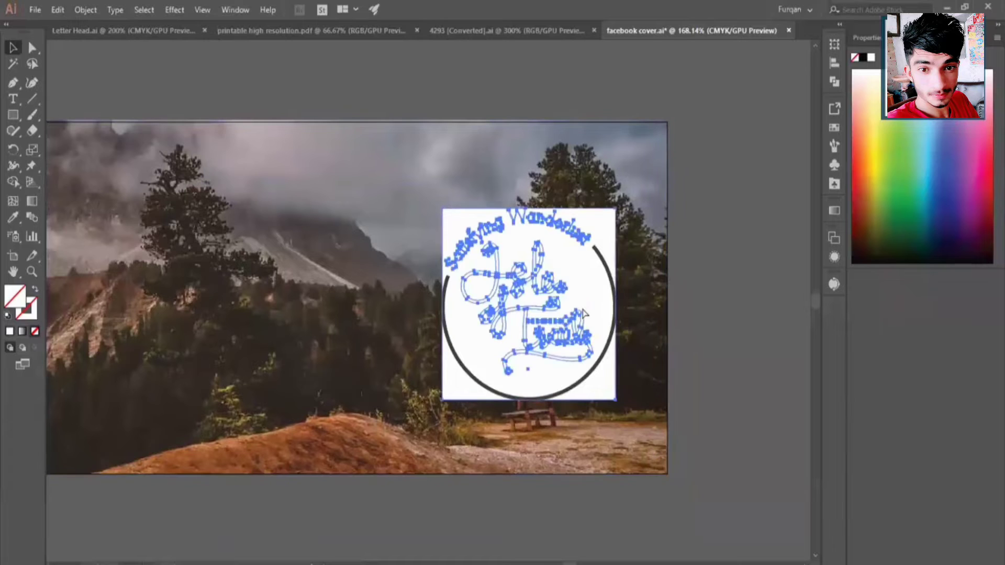
pyautogui.moveTo(541, 359)
pyautogui.mouseDown()
pyautogui.moveTo(705, 305)
pyautogui.moveTo(723, 288)
pyautogui.mouseUp()
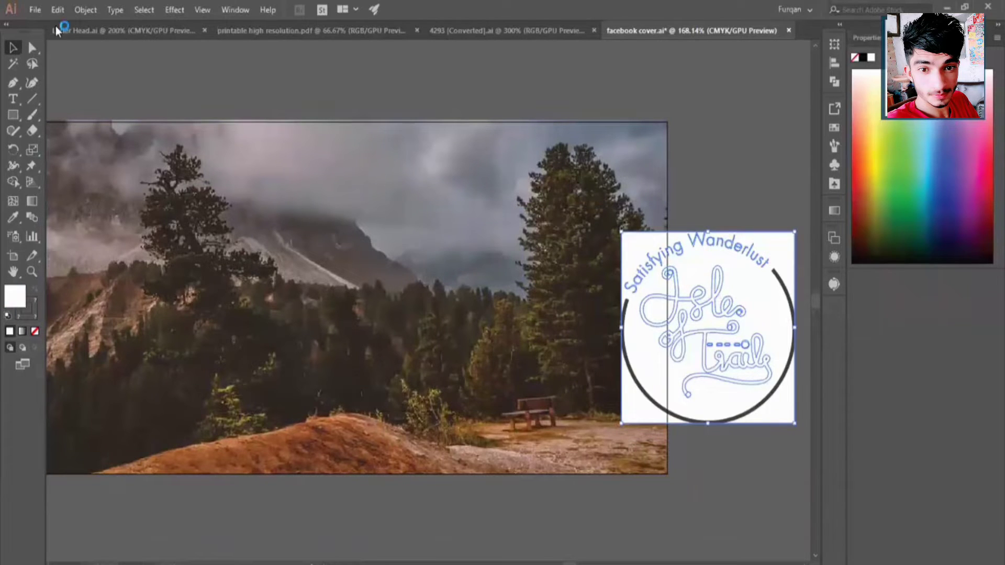
# Step: Expand the logo's fill and stroke, move it onto the photo's right edge, and ungroup it
pyautogui.click(85, 10)
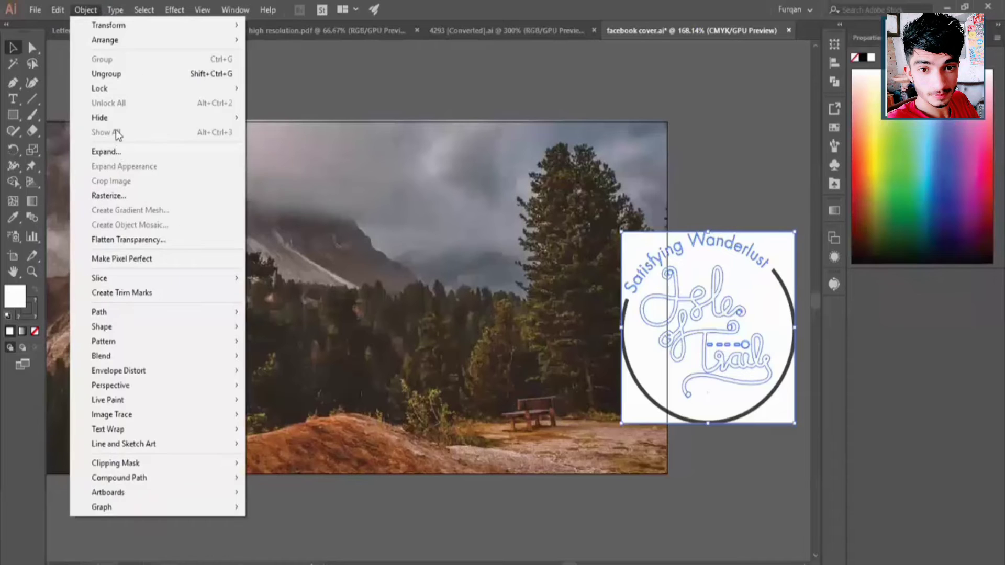
pyautogui.click(119, 155)
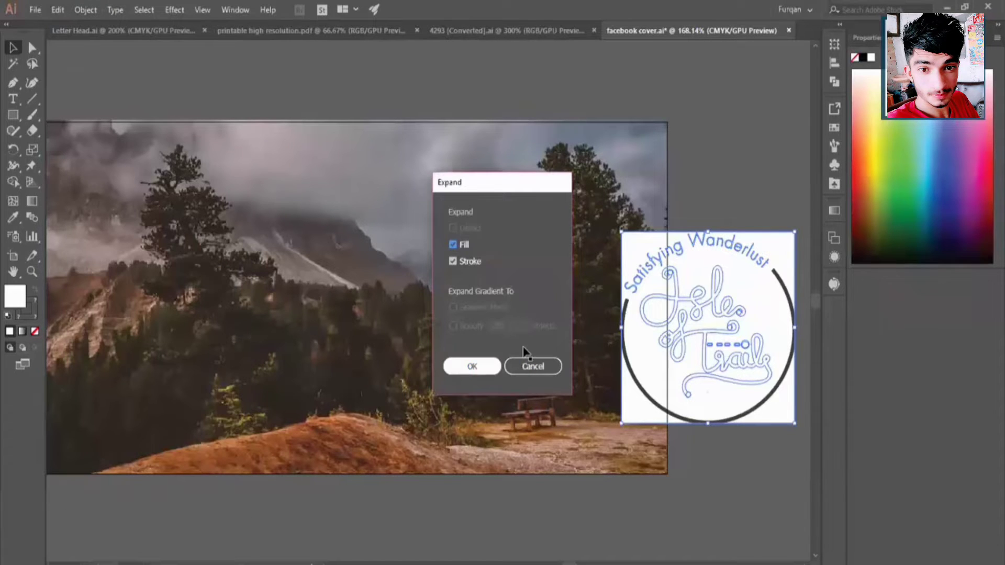
pyautogui.press('Return')
pyautogui.moveTo(709, 265); pyautogui.dragTo(705, 244)
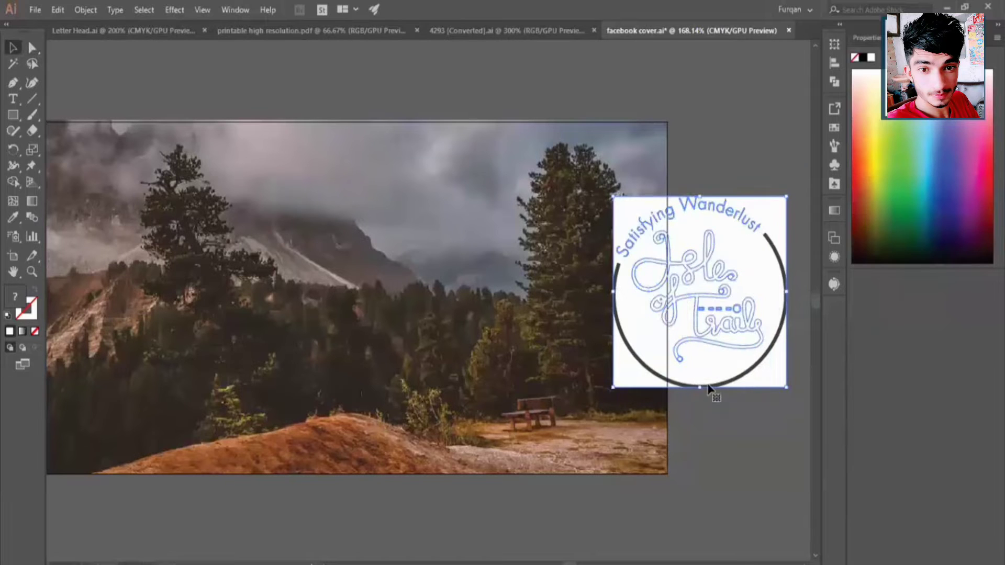
pyautogui.rightClick(707, 385)
pyautogui.click(743, 281)
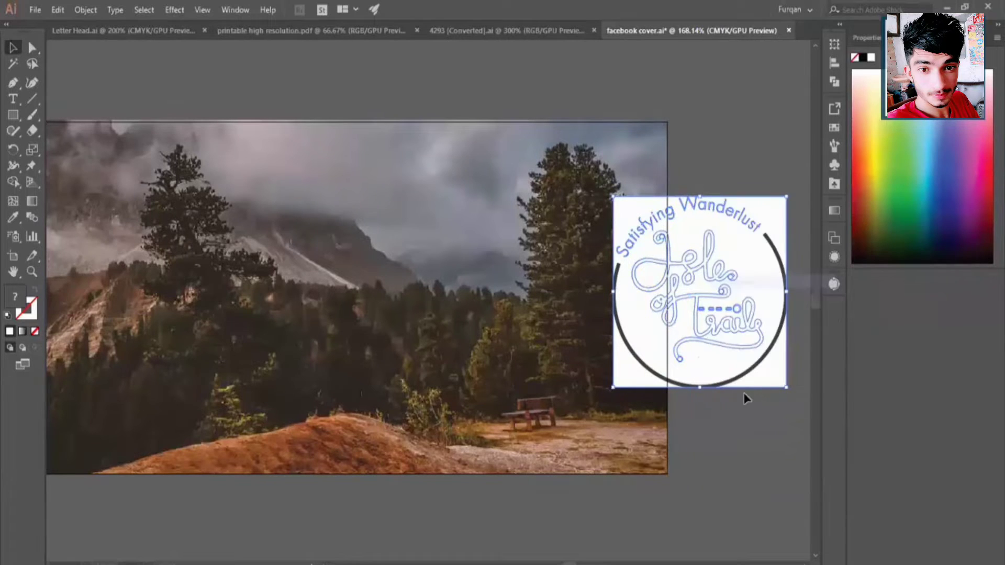
pyautogui.click(743, 392)
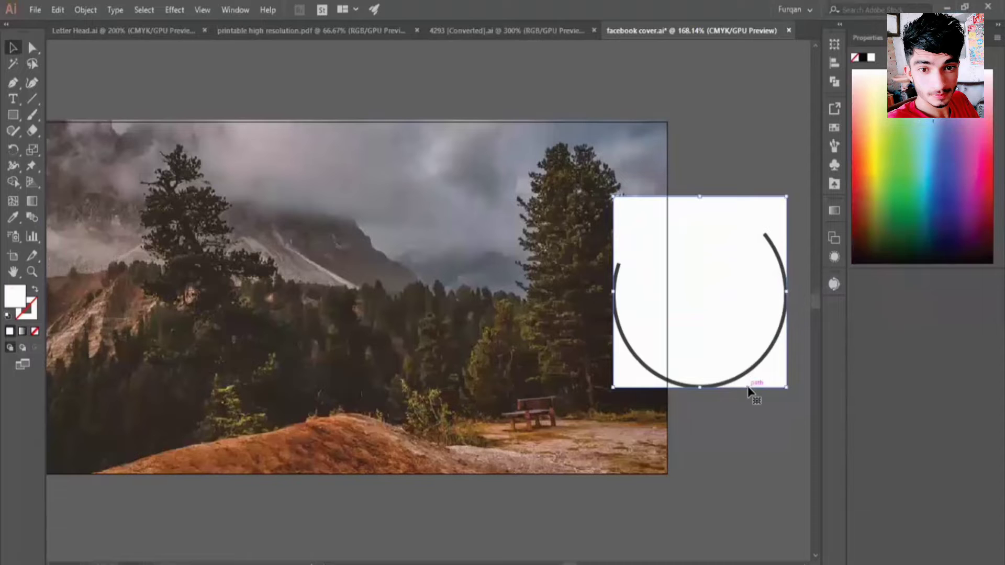
# Step: Delete the logo's white square and arc, and lock the background photo
pyautogui.press('Delete')
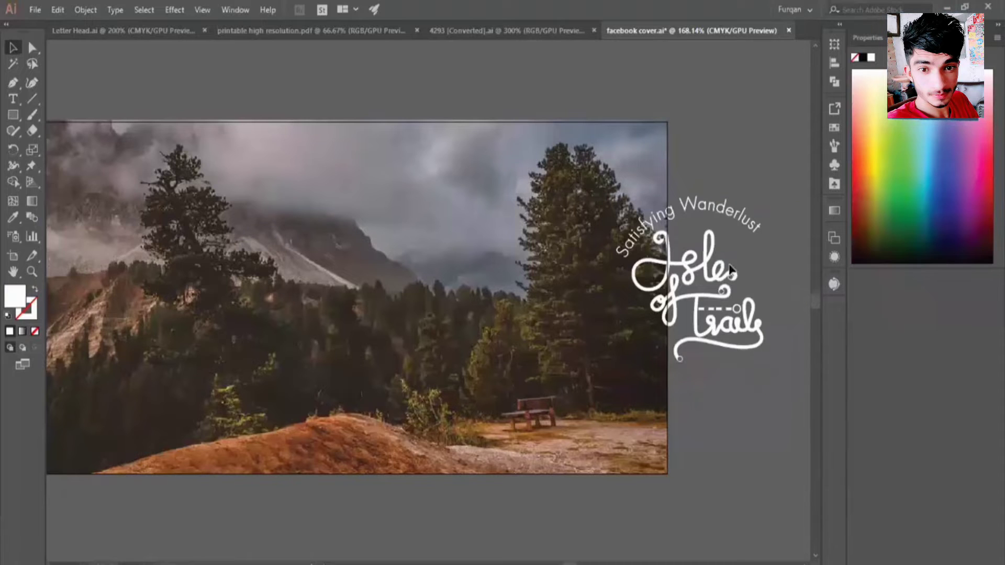
pyautogui.click(603, 234)
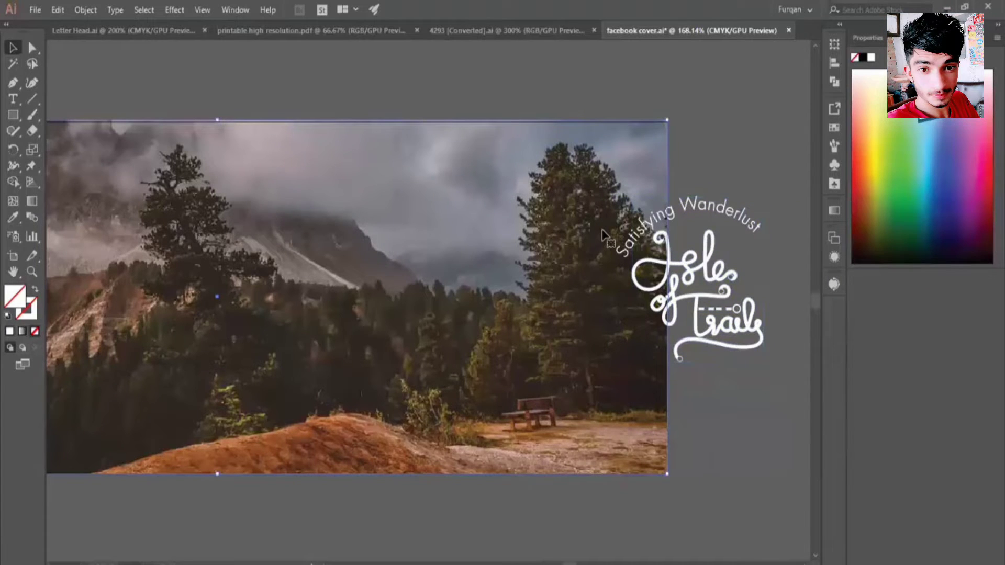
pyautogui.hotkey('ctrl', '2')
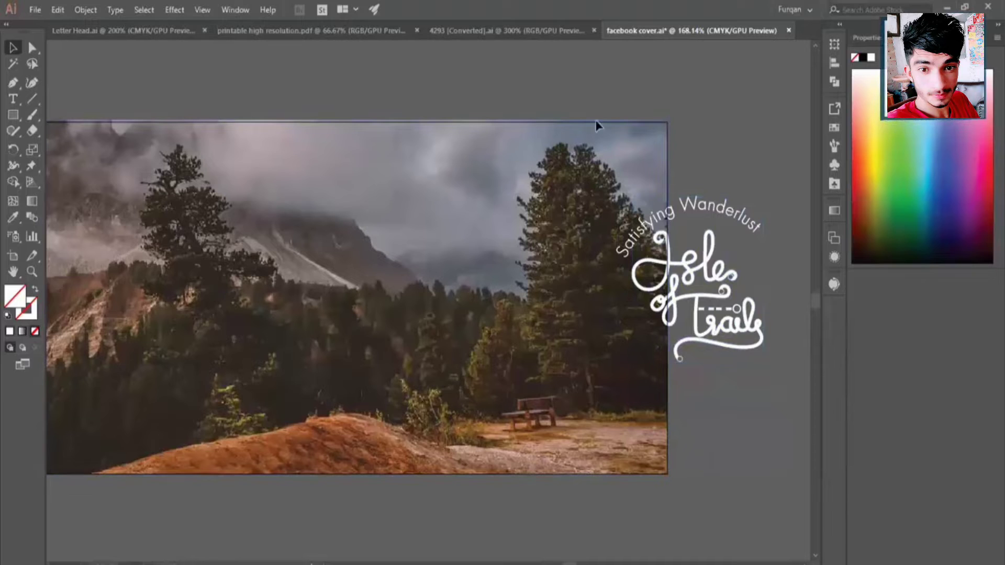
# Step: Bring 'Travel because it brings' in front of the photo and move it below
pyautogui.click(425, 416)
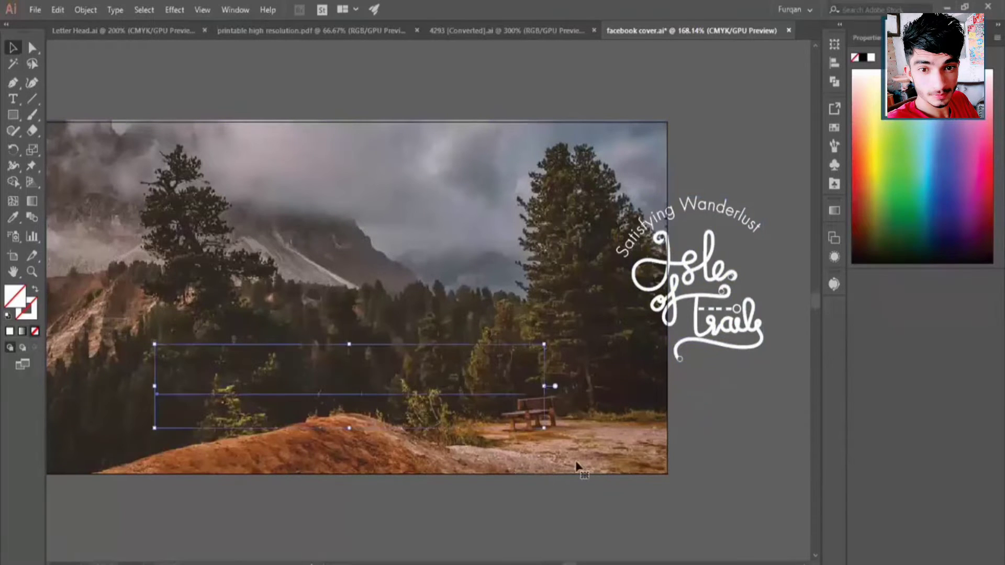
pyautogui.hotkey('ctrl', 'shift', 'b')
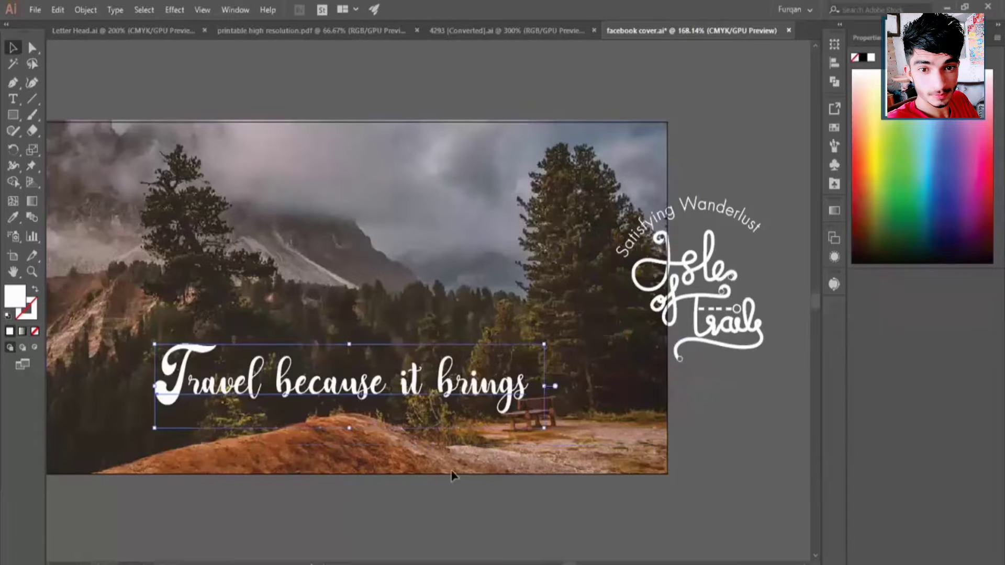
pyautogui.moveTo(459, 402); pyautogui.dragTo(460, 506)
pyautogui.scroll(-2, 460, 505)
# Step: Move the white Isle of Trail logo lettering left onto the photo
pyautogui.press('z')
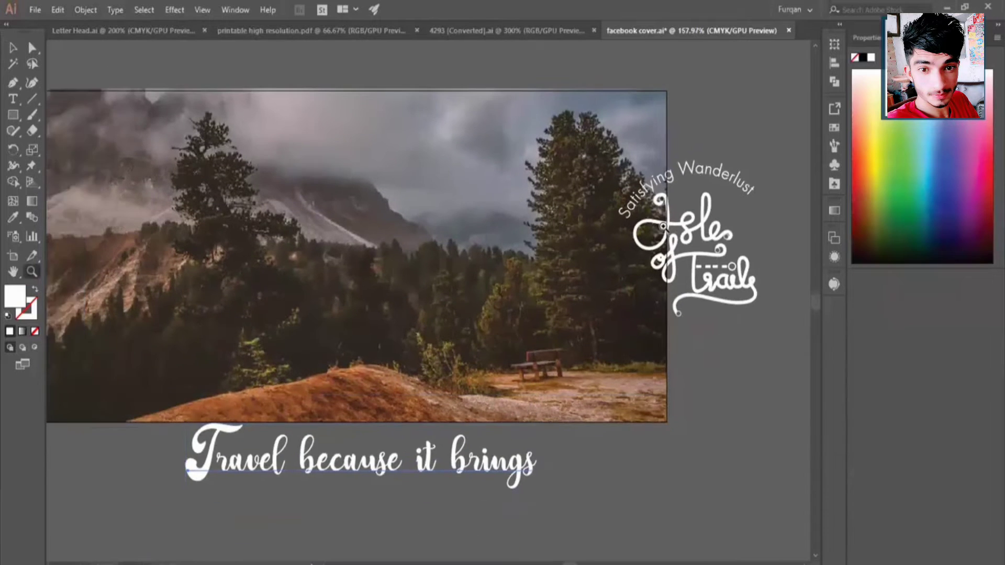
pyautogui.scroll(1, 705, 242)
pyautogui.press('v')
pyautogui.moveTo(704, 242); pyautogui.dragTo(602, 275)
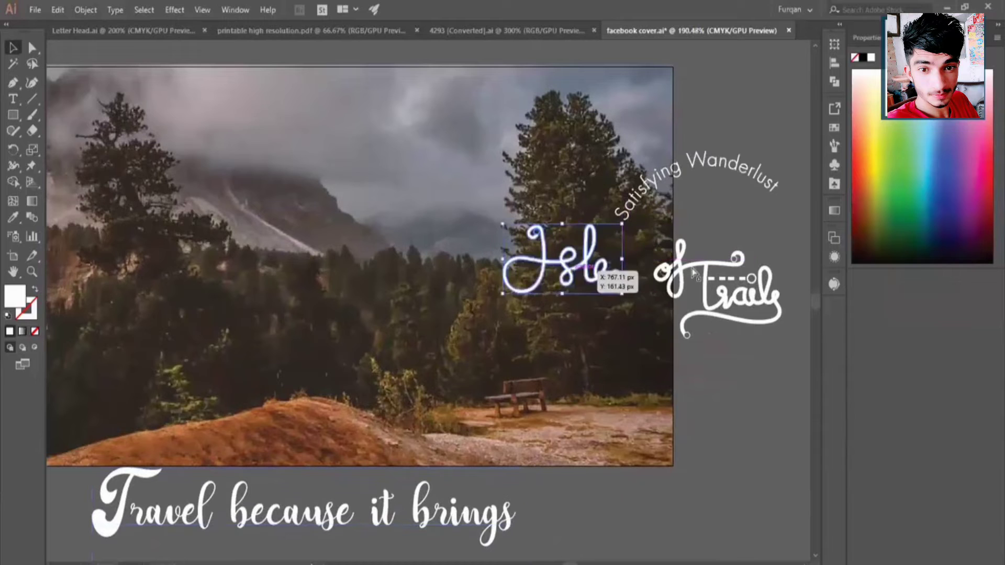
pyautogui.hotkey('ctrl', 'z')
pyautogui.click(800, 157)
pyautogui.click(658, 273)
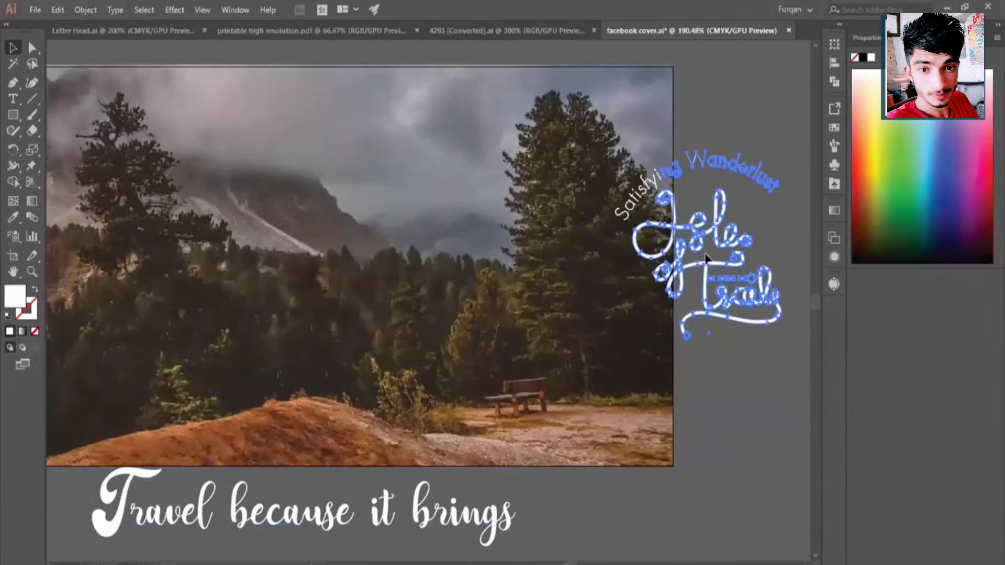
pyautogui.moveTo(651, 236); pyautogui.dragTo(518, 256)
# Step: Zoom out to the whole cover and draw a rectangle covering the photo
pyautogui.press('z')
pyautogui.moveTo(581, 260); pyautogui.dragTo(355, 193)
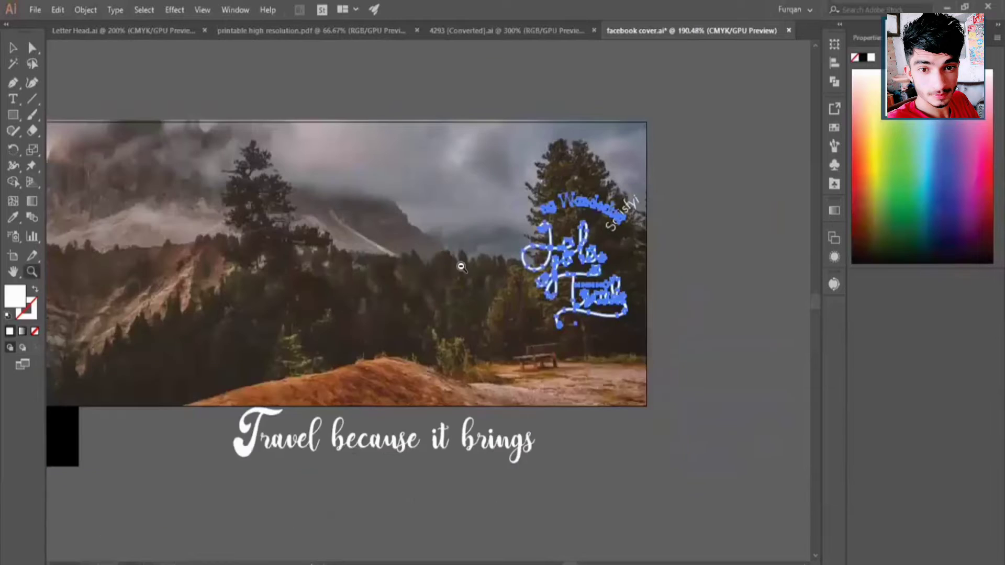
pyautogui.moveTo(487, 201)
pyautogui.mouseDown()
pyautogui.moveTo(329, 184)
pyautogui.moveTo(397, 189)
pyautogui.mouseUp()
pyautogui.press('m')
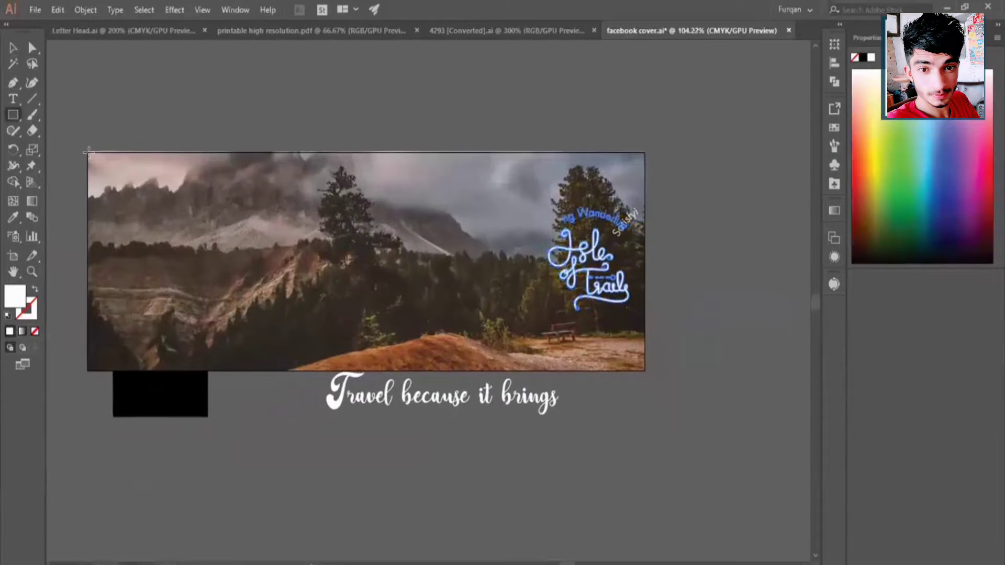
pyautogui.moveTo(87, 152); pyautogui.dragTo(642, 372)
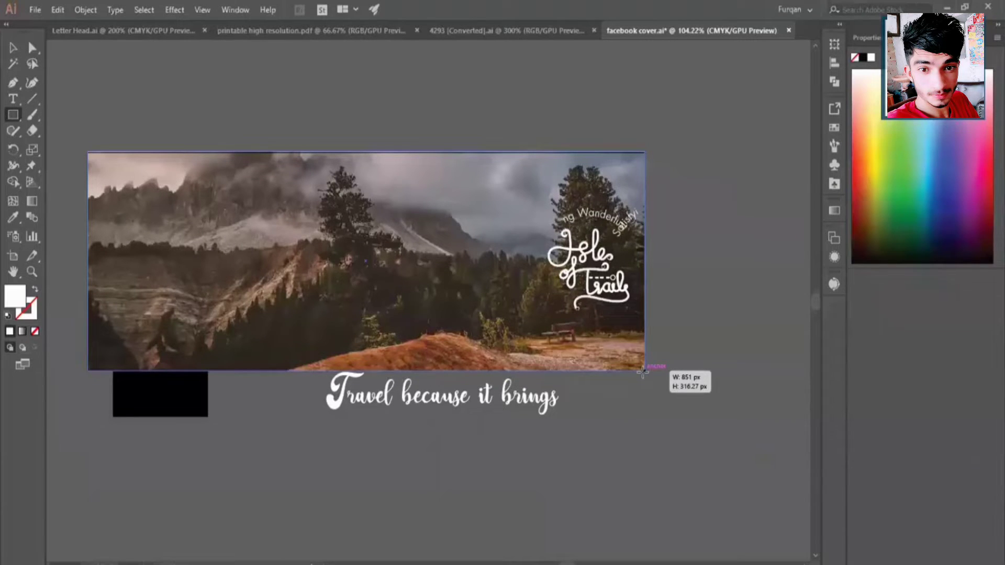
# Step: Fill the big rectangle with the small black rectangle's black, then delete the small one
pyautogui.moveTo(642, 371); pyautogui.dragTo(644, 371)
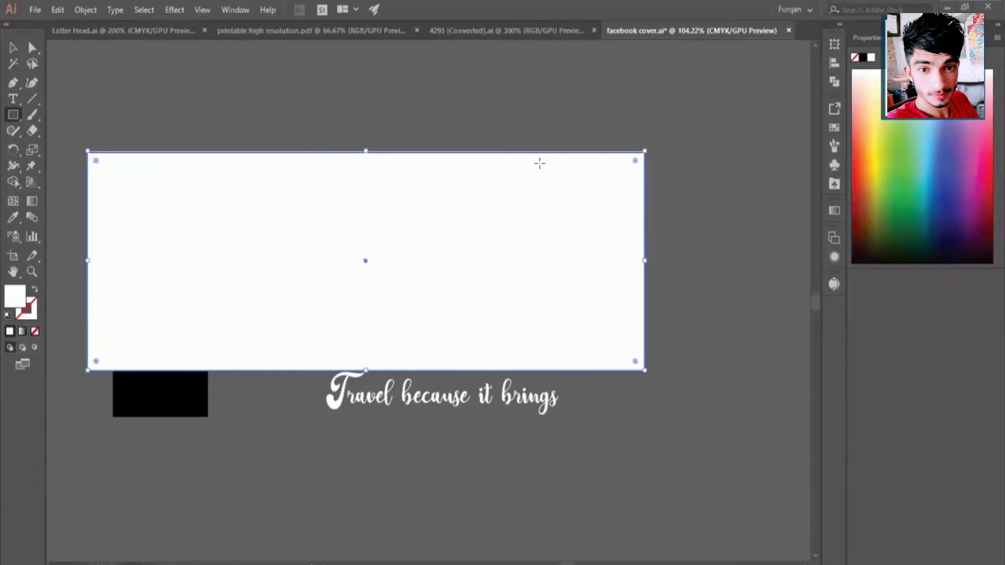
pyautogui.press('v')
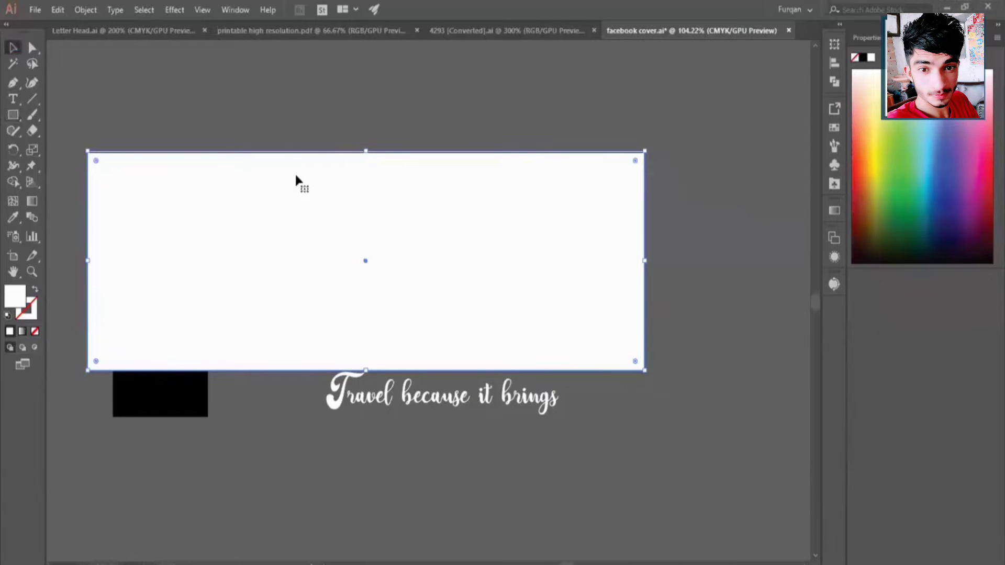
pyautogui.click(13, 218)
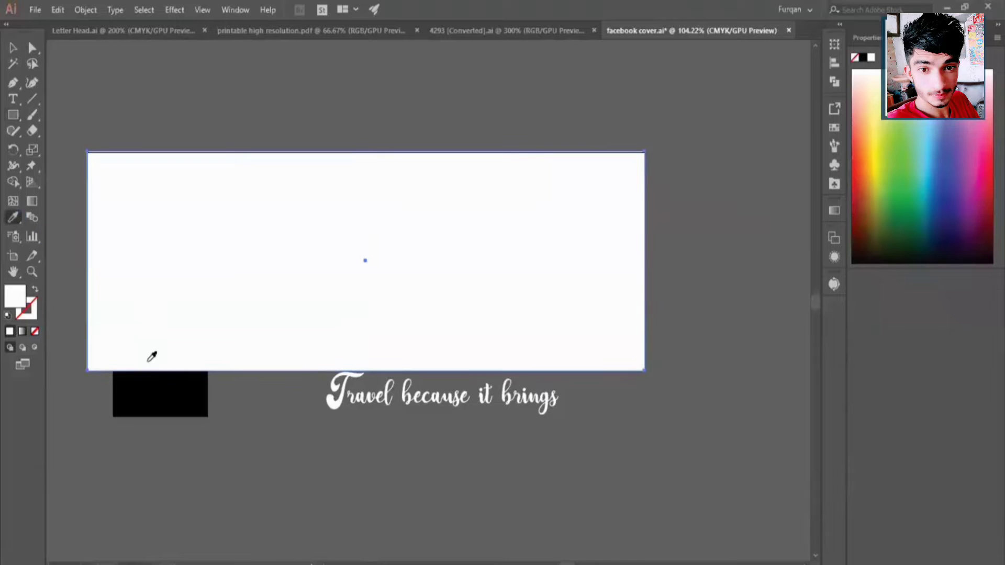
pyautogui.click(171, 394)
pyautogui.press('v')
pyautogui.click(189, 396)
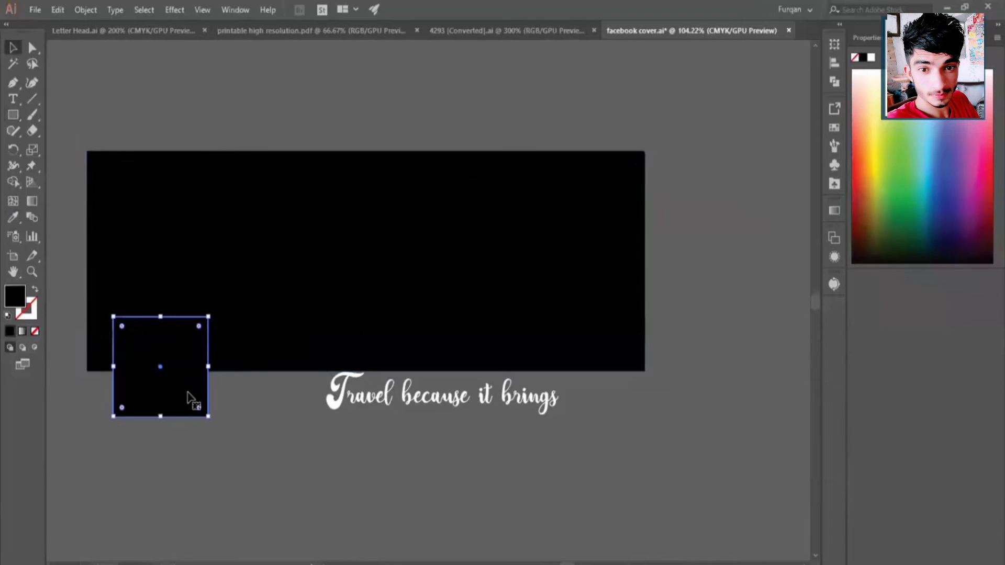
pyautogui.press('Delete')
# Step: Set the large black overlay rectangle's opacity to 20%
pyautogui.click(273, 265)
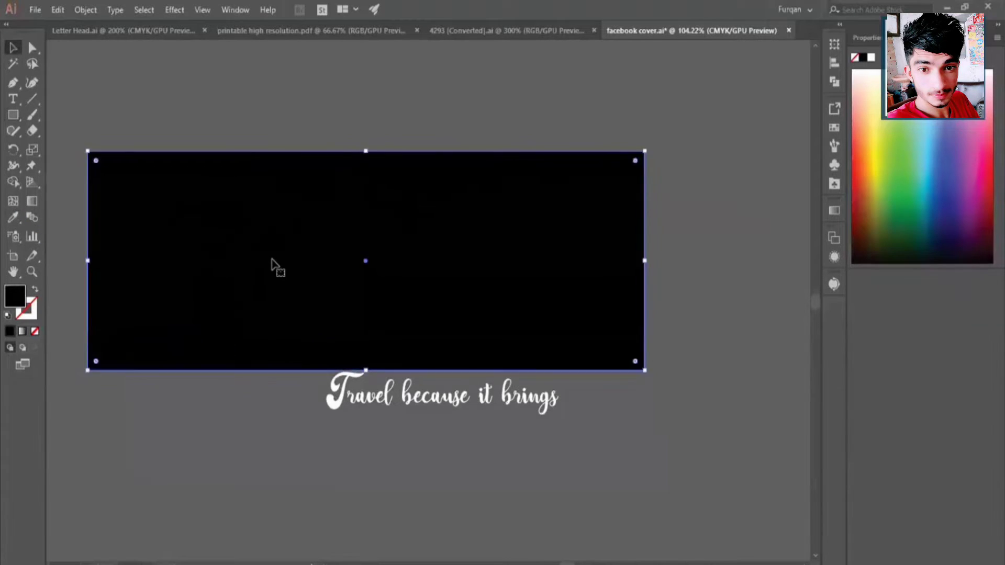
pyautogui.click(867, 37)
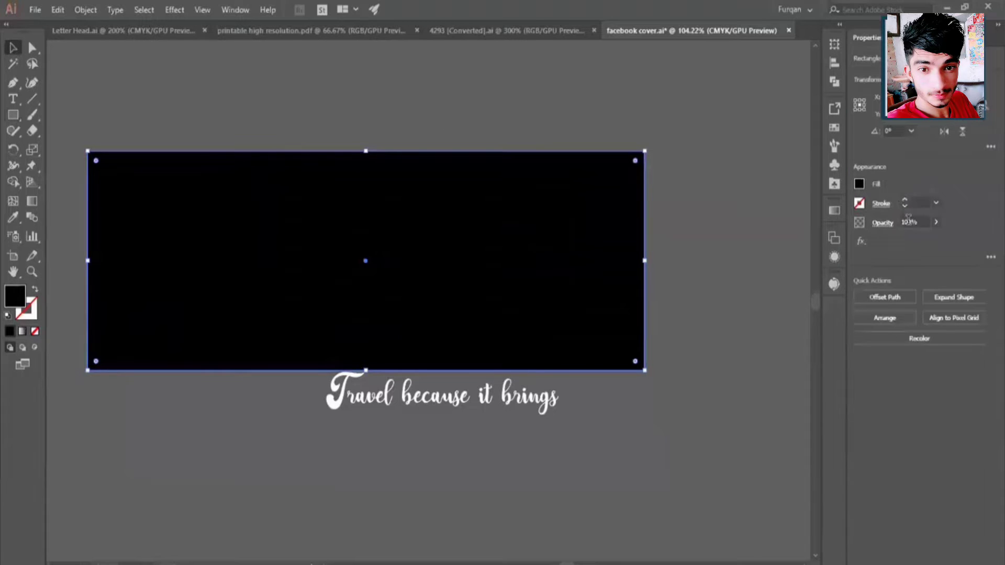
pyautogui.click(127, 30)
pyautogui.click(909, 221)
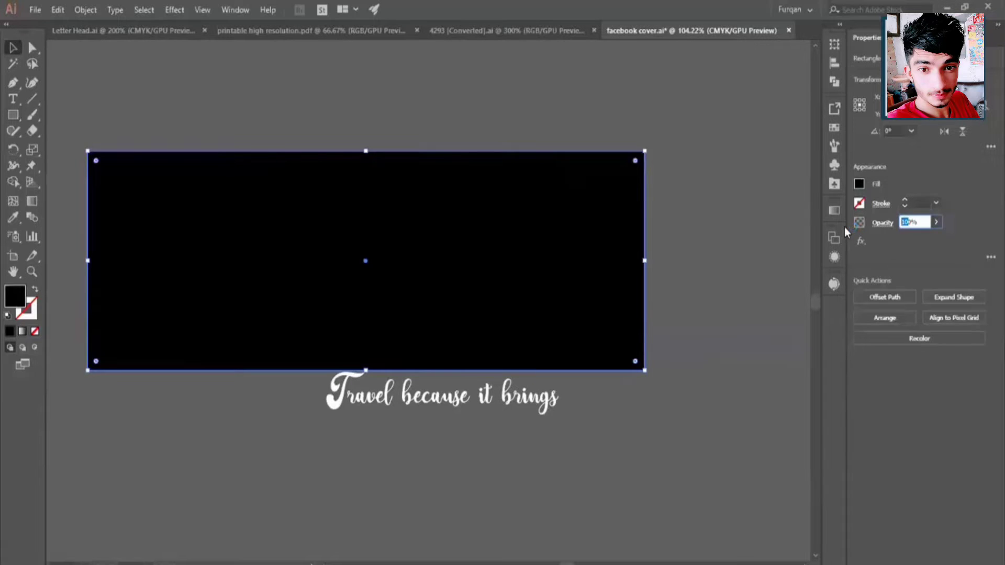
pyautogui.write('20')
pyautogui.press('Return')
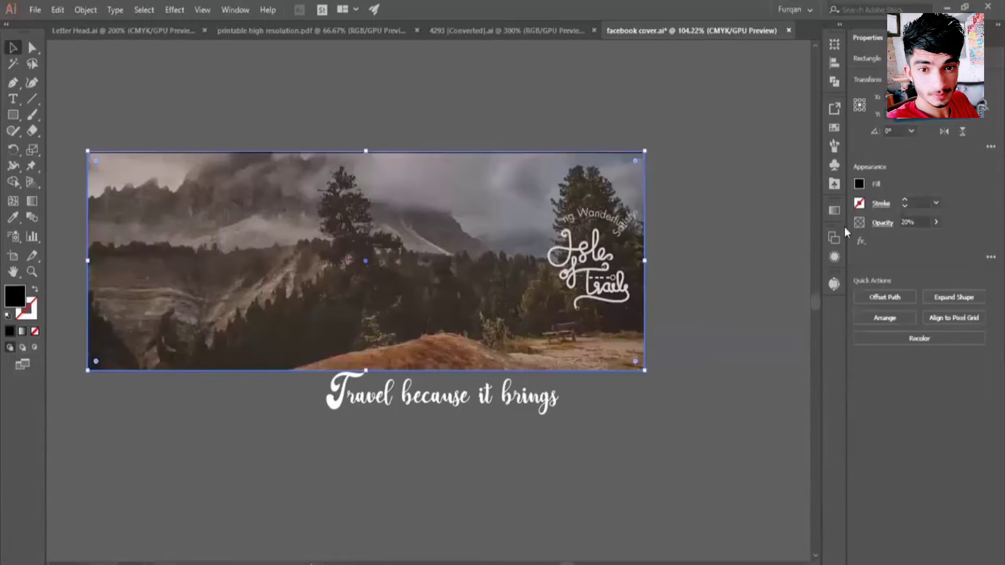
pyautogui.click(705, 234)
# Step: Undo the recent overlay changes and move the logo up beside the photo's top right
pyautogui.moveTo(523, 199); pyautogui.dragTo(525, 241)
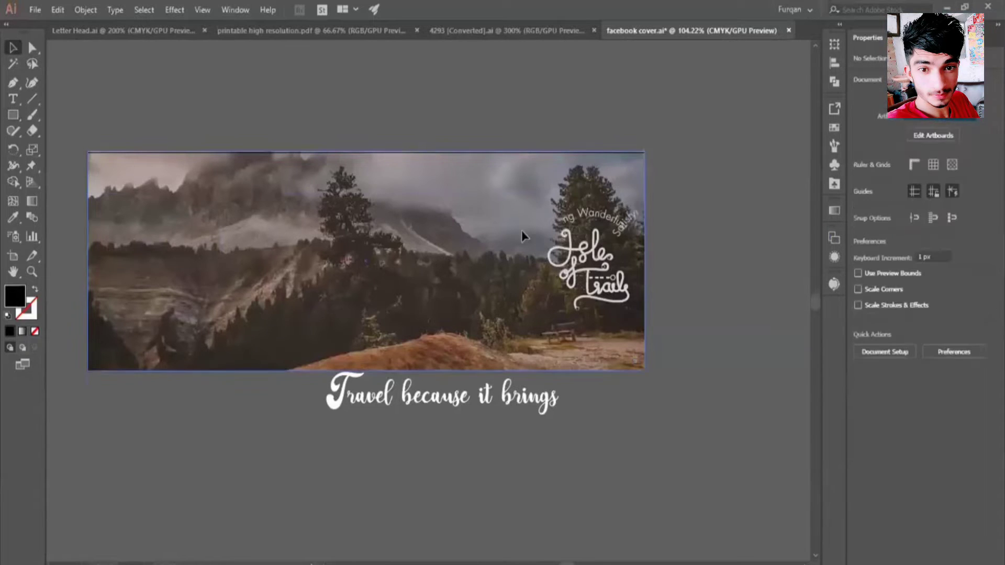
pyautogui.hotkey('ctrl', 'z')
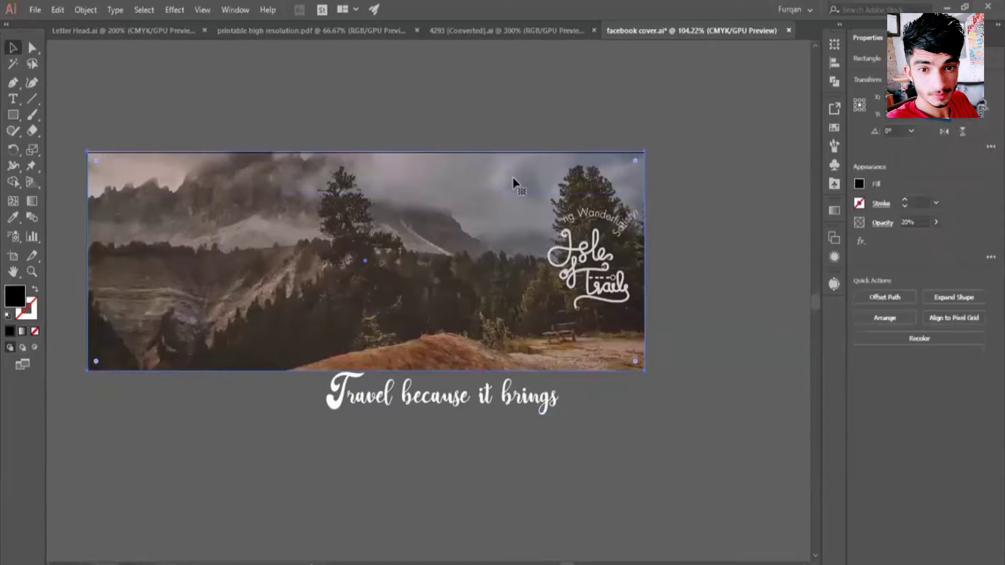
pyautogui.click(689, 219)
pyautogui.click(616, 179)
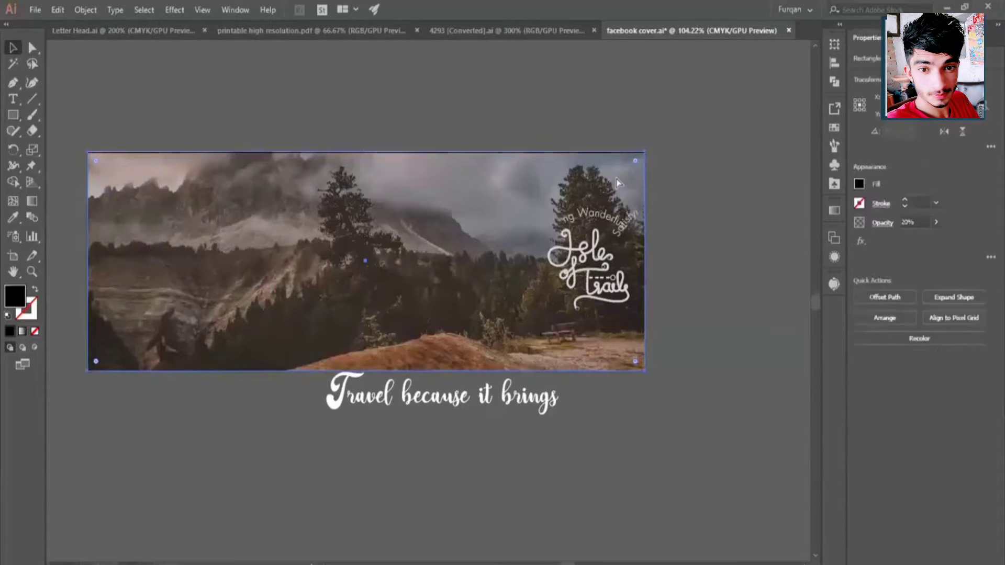
pyautogui.hotkey('ctrl', 'z')
pyautogui.hotkey('ctrl', 'z')
pyautogui.hotkey('ctrl', 'z')
pyautogui.hotkey('ctrl', 'z')
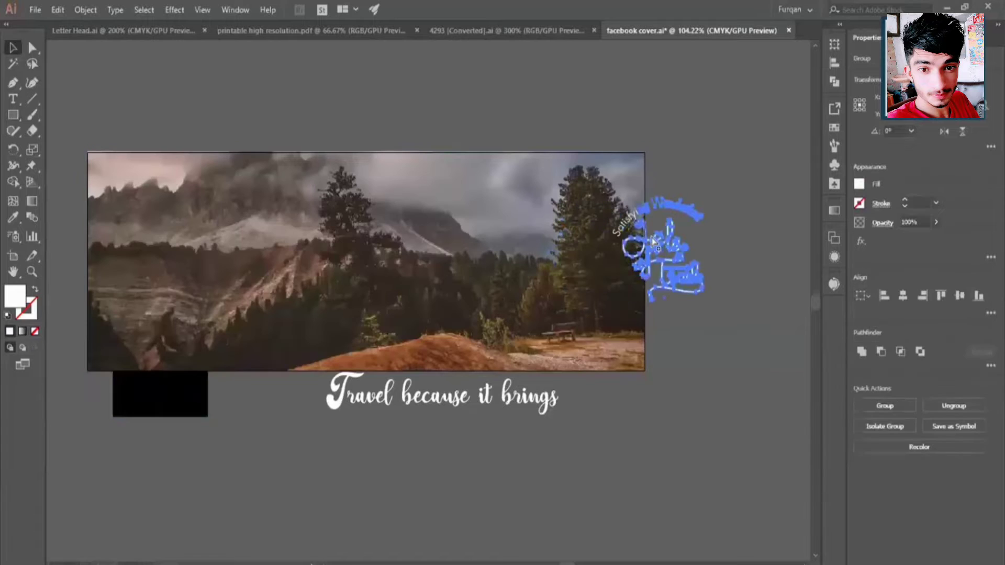
pyautogui.hotkey('ctrl', 'z')
pyautogui.hotkey('ctrl', 'z')
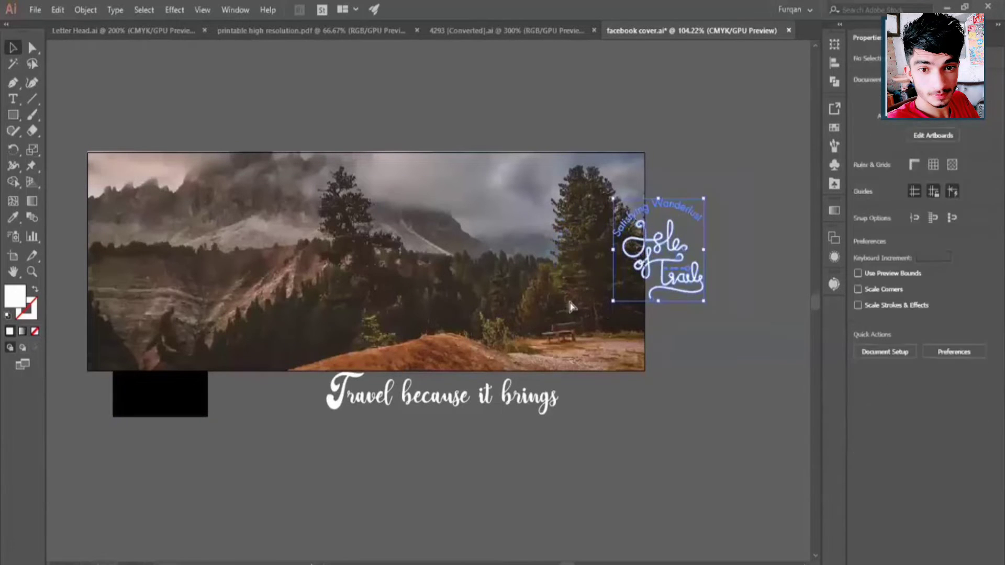
pyautogui.hotkey('ctrl', 'z')
pyautogui.moveTo(615, 205); pyautogui.dragTo(654, 168)
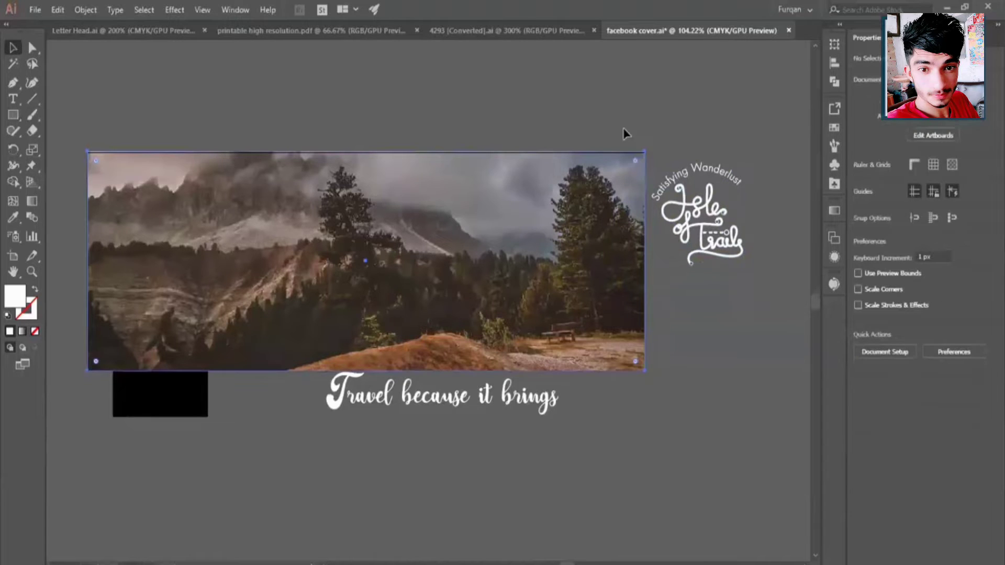
# Step: Raise the dark overlay's opacity to 30%
pyautogui.click(523, 157)
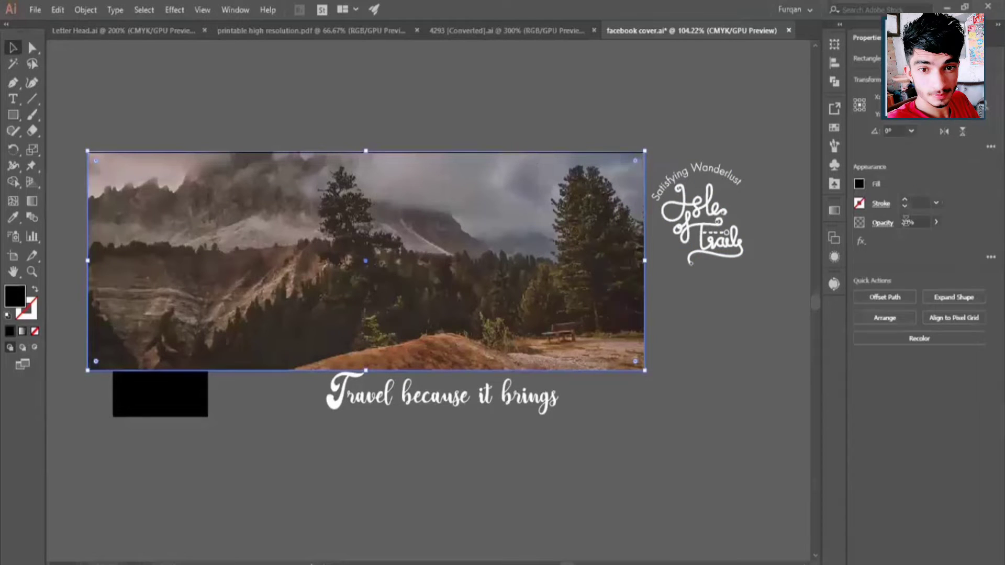
pyautogui.click(905, 220)
pyautogui.write('30')
pyautogui.press('Return')
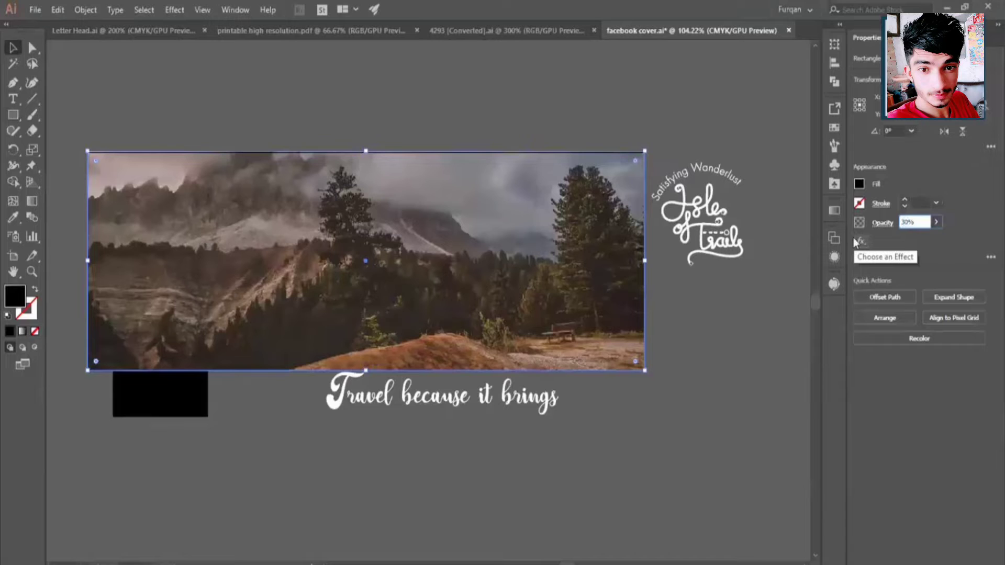
pyautogui.click(690, 314)
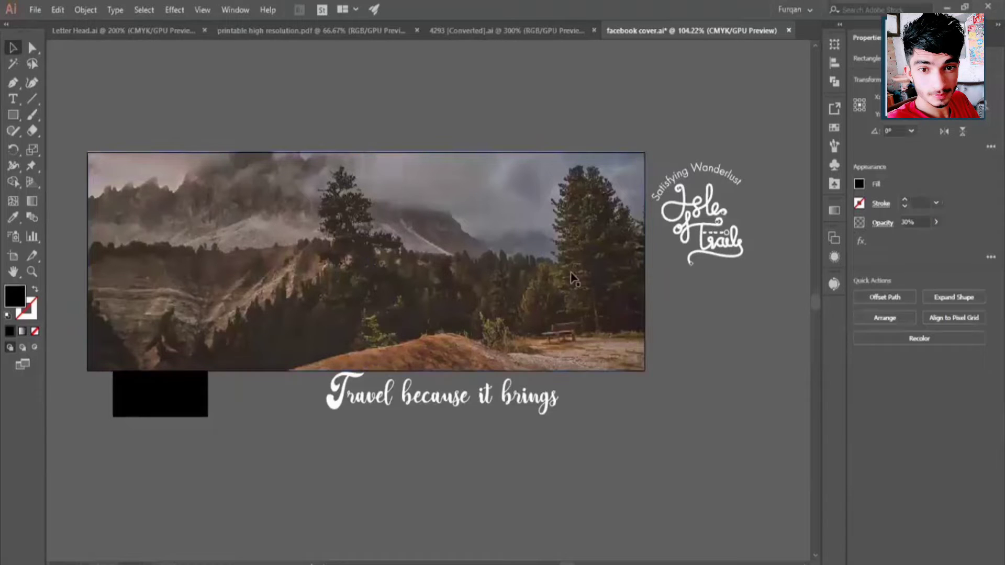
pyautogui.click(616, 272)
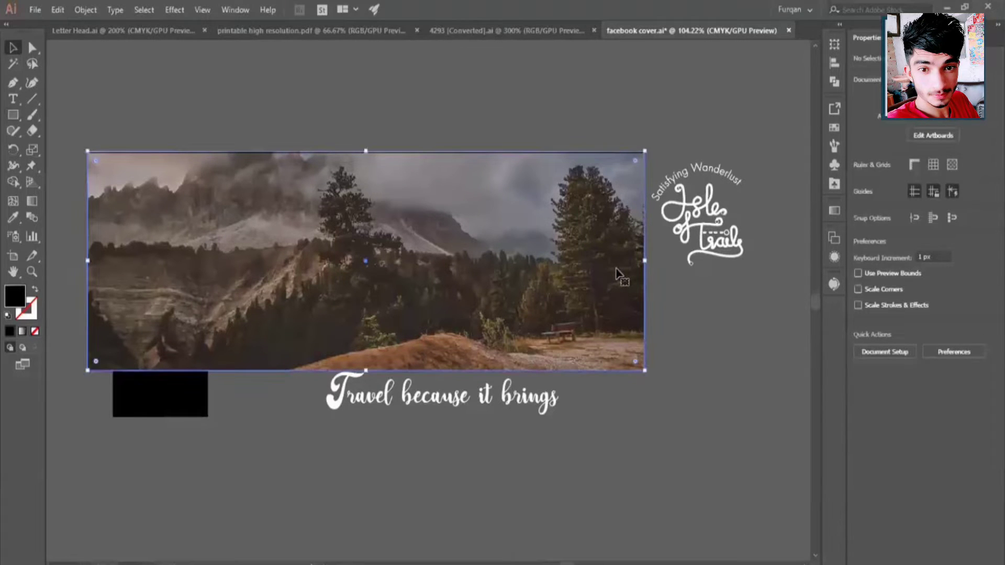
# Step: Give the overlay a linear gradient with the left stop at 0% opacity
pyautogui.click(835, 210)
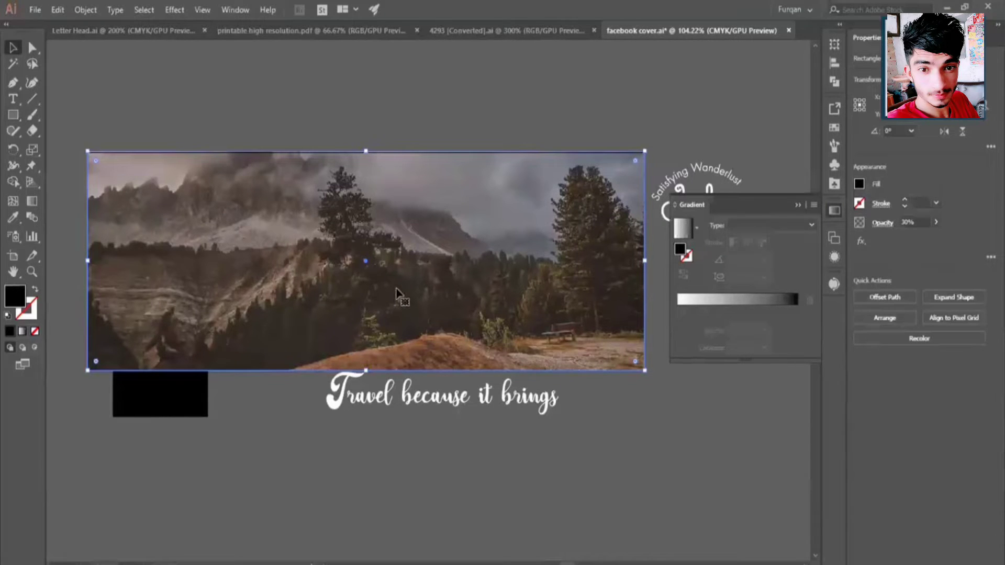
pyautogui.click(725, 302)
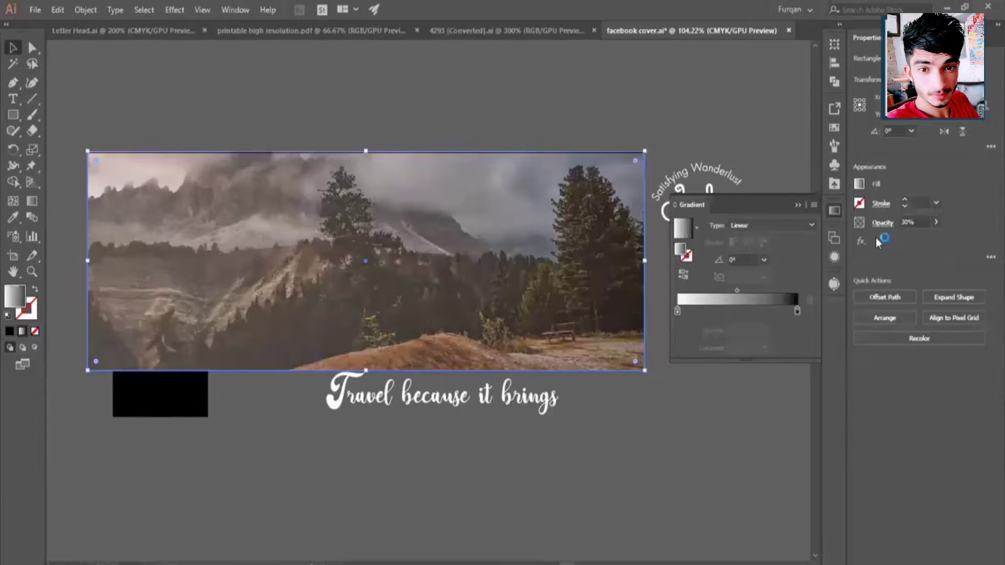
pyautogui.click(677, 310)
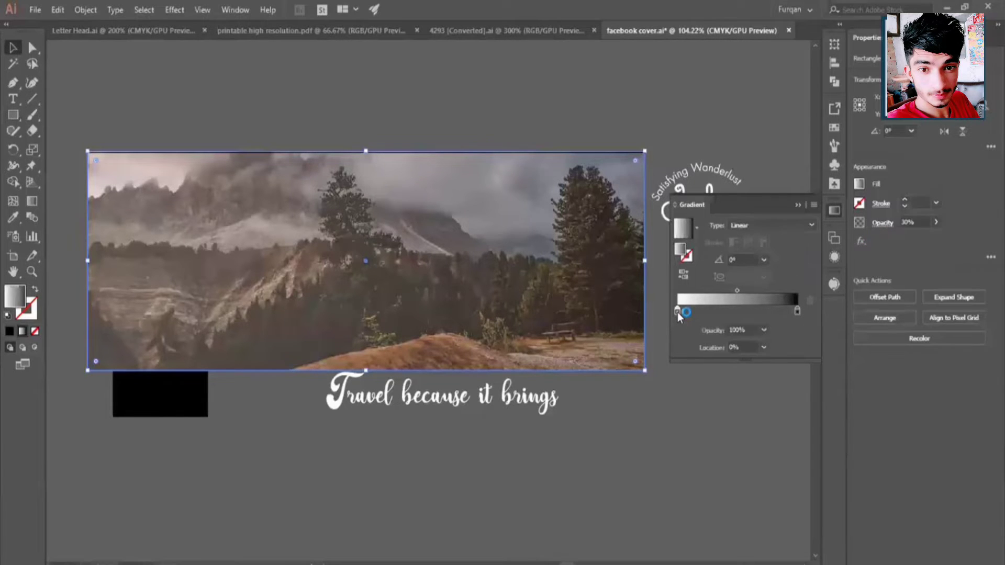
pyautogui.doubleClick(744, 330)
pyautogui.write('0')
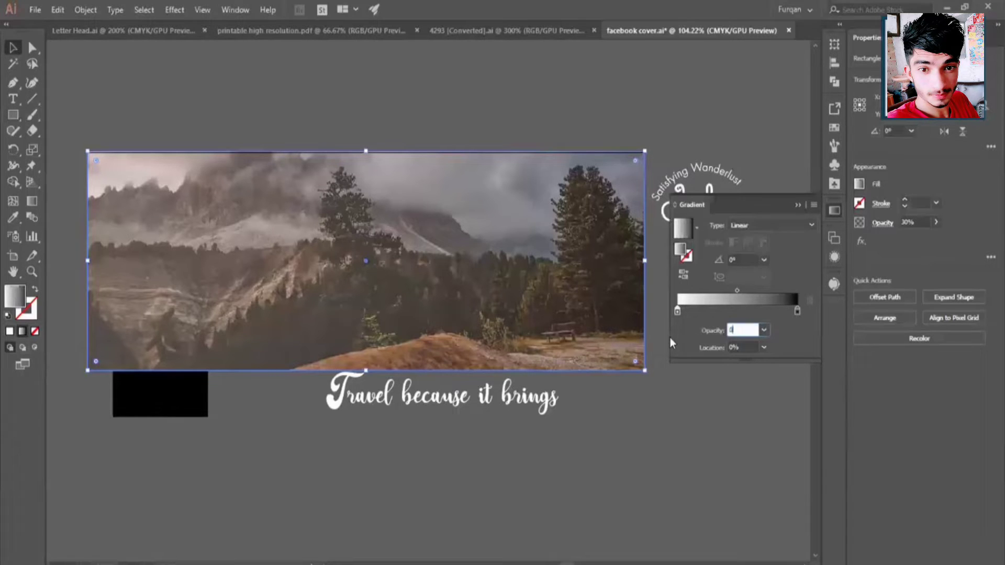
pyautogui.press('Return')
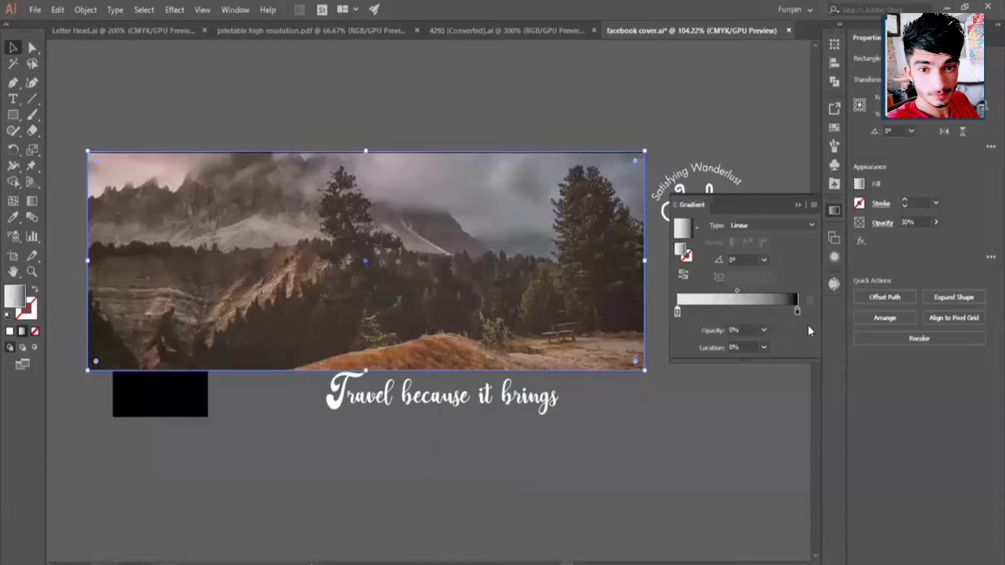
# Step: Set the gradient's right stop opacity to 100%
pyautogui.click(797, 311)
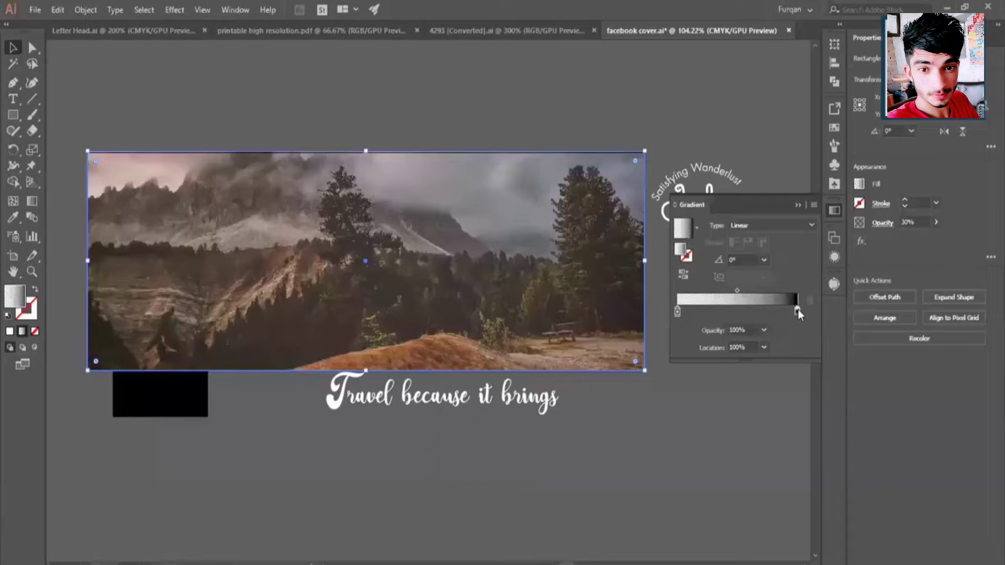
pyautogui.click(743, 329)
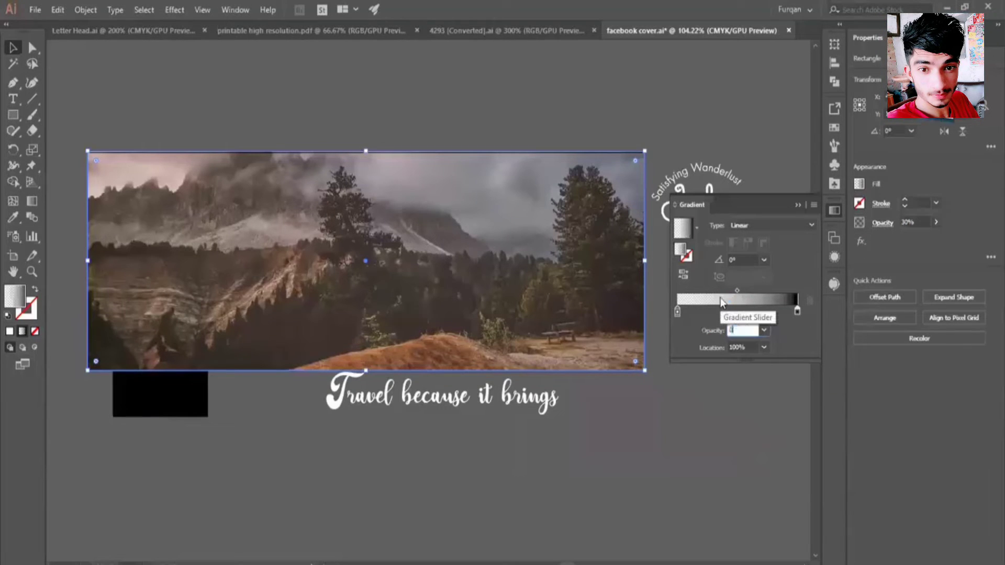
pyautogui.write('0')
pyautogui.press('Return')
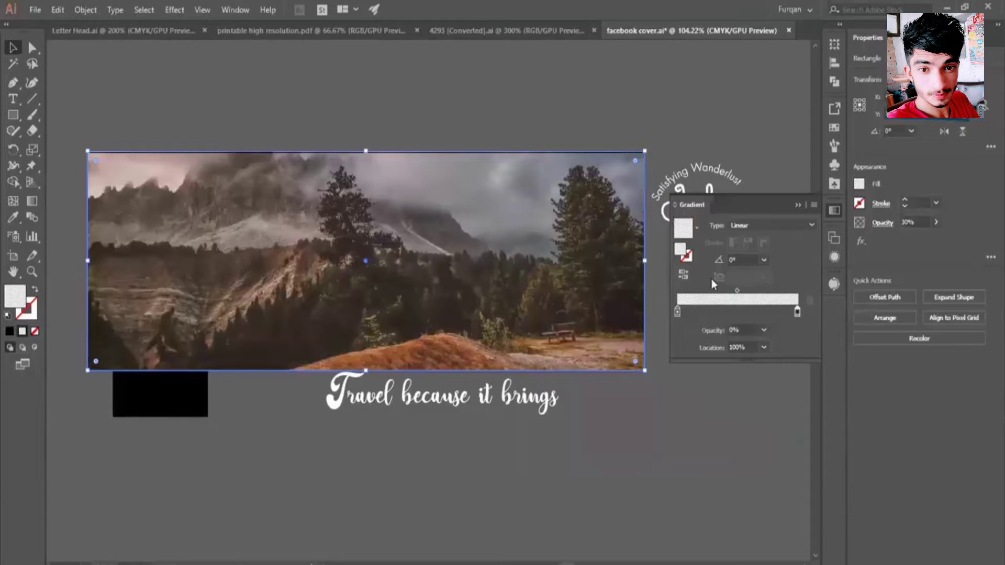
pyautogui.click(741, 329)
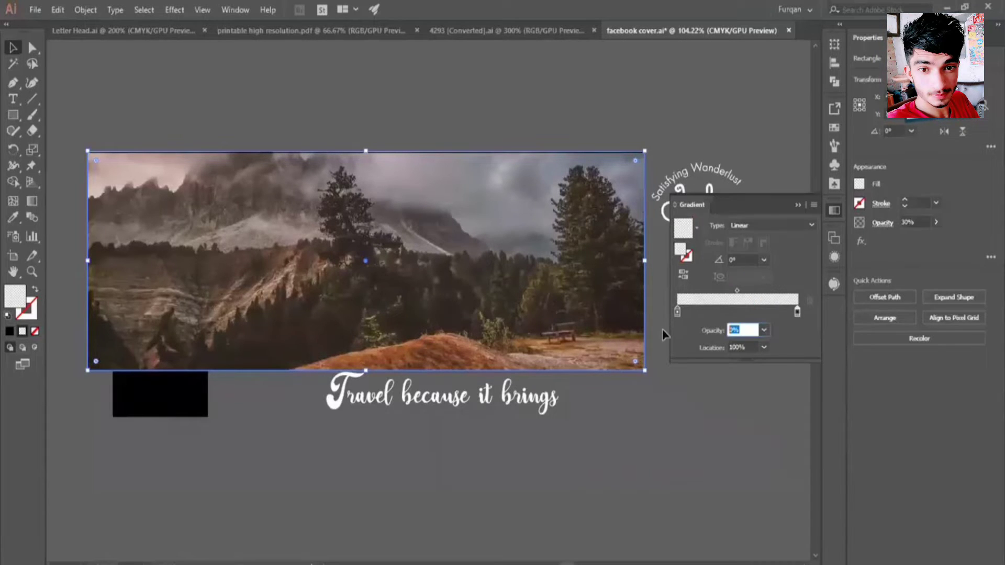
pyautogui.write('100')
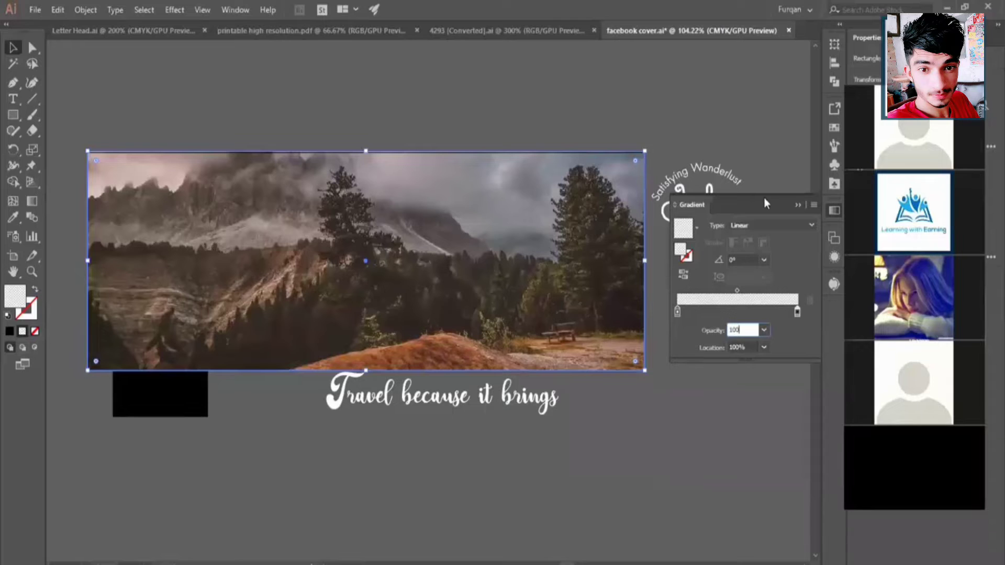
pyautogui.press('Return')
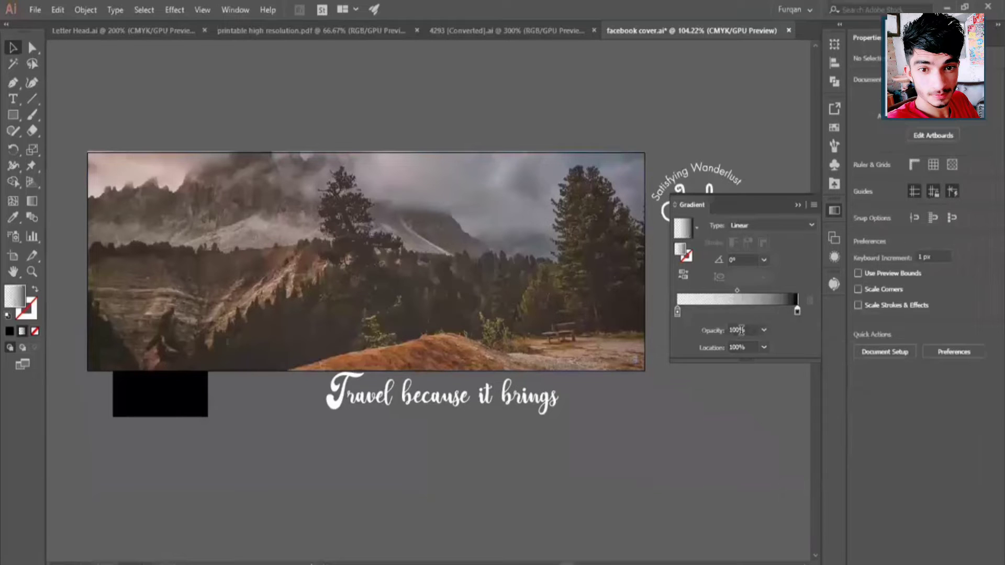
# Step: Add an orange middle gradient stop at 46.41% with 100% opacity
pyautogui.click(743, 299)
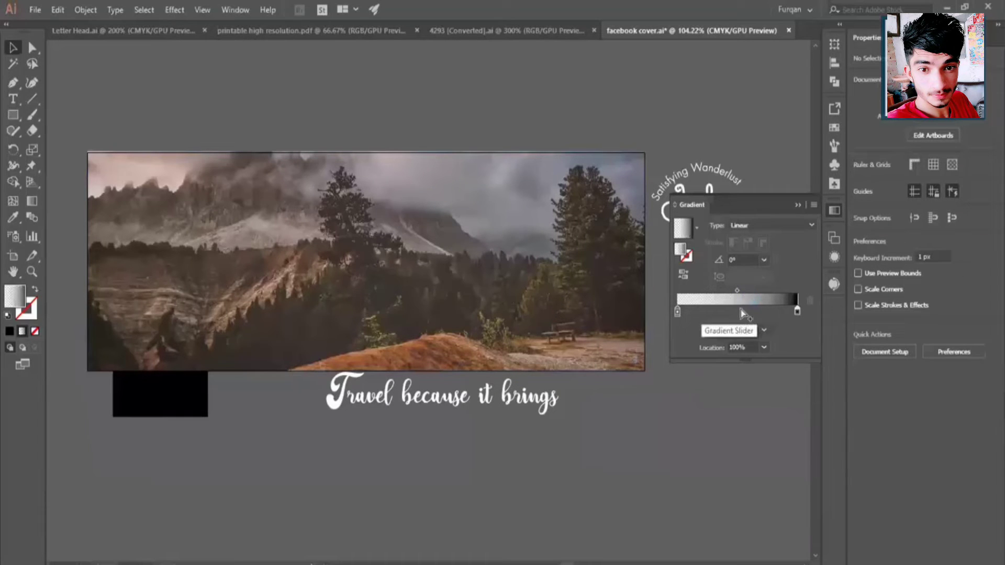
pyautogui.click(734, 312)
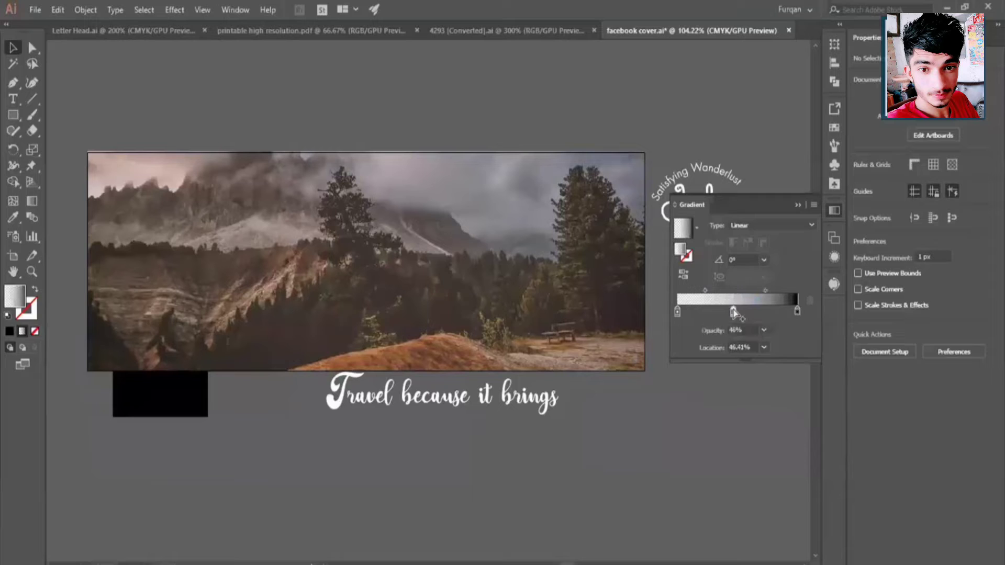
pyautogui.click(733, 310)
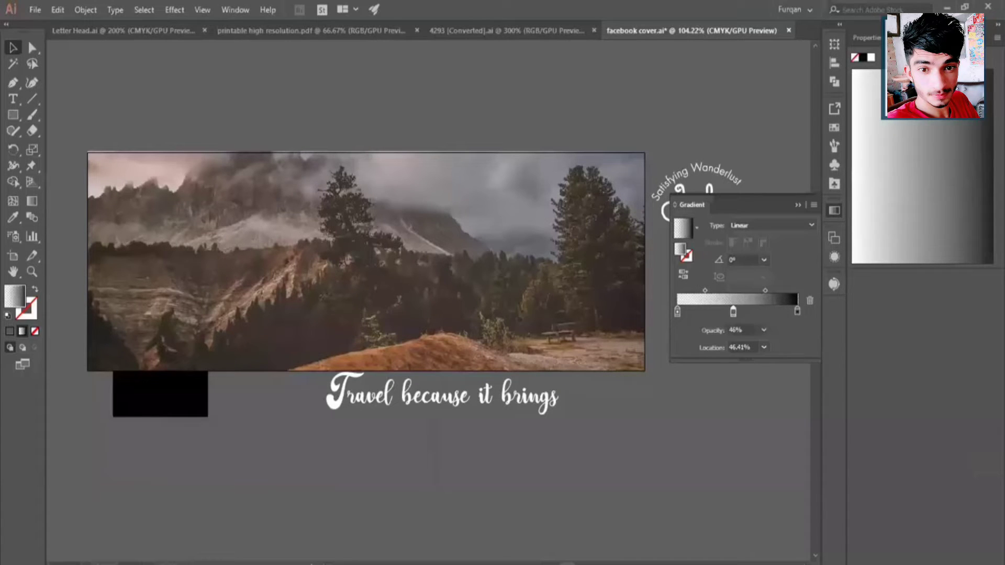
pyautogui.keyDown('shift'); pyautogui.click(864, 176); pyautogui.keyUp('shift')
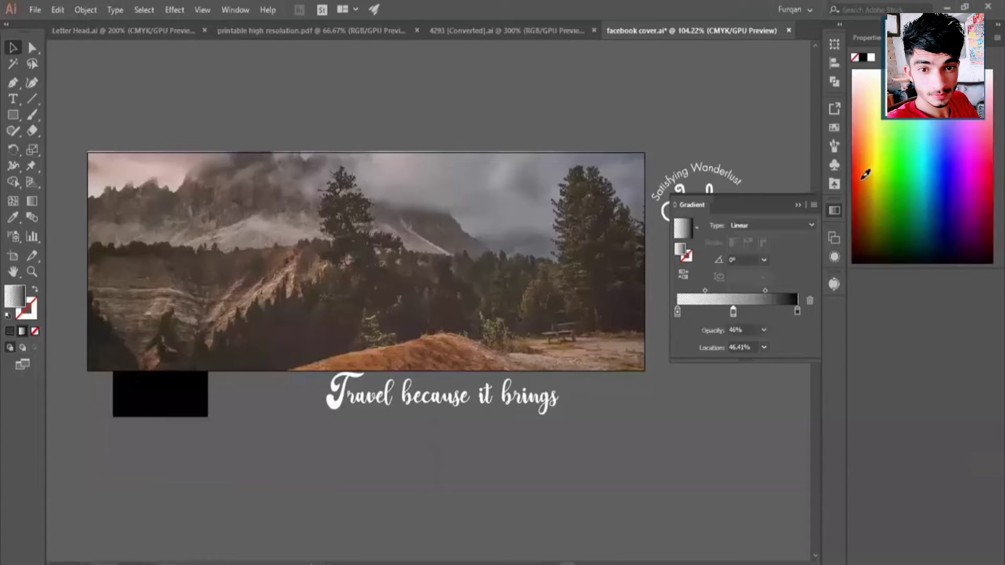
pyautogui.click(747, 331)
pyautogui.write('100')
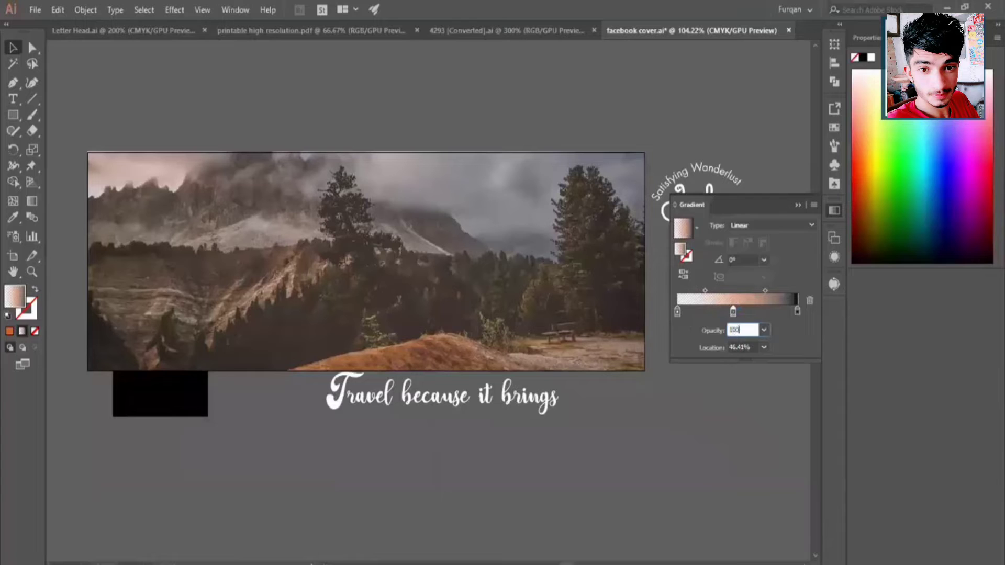
pyautogui.press('Return')
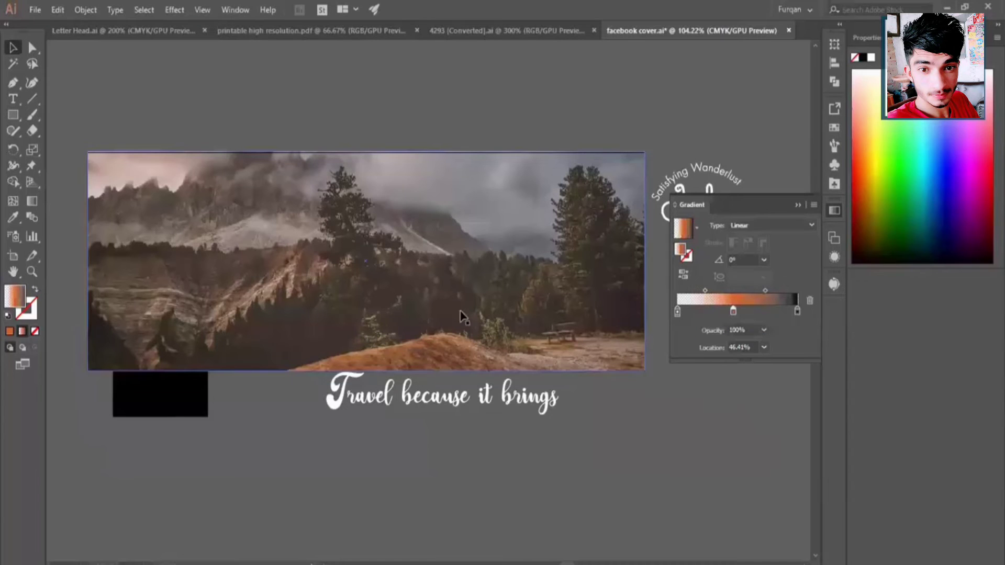
# Step: Set the gradient's left stop opacity to 50%
pyautogui.click(677, 311)
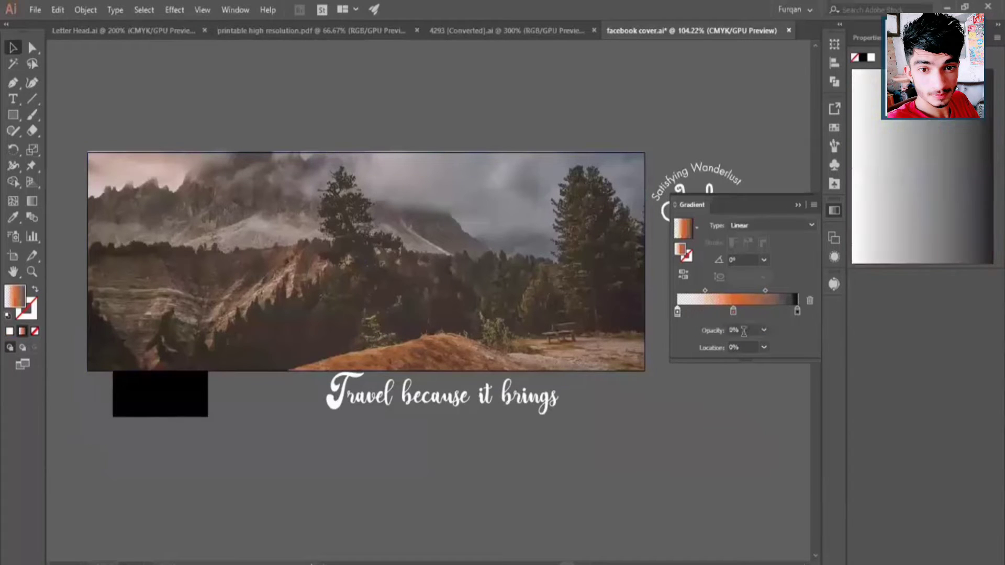
pyautogui.write('50')
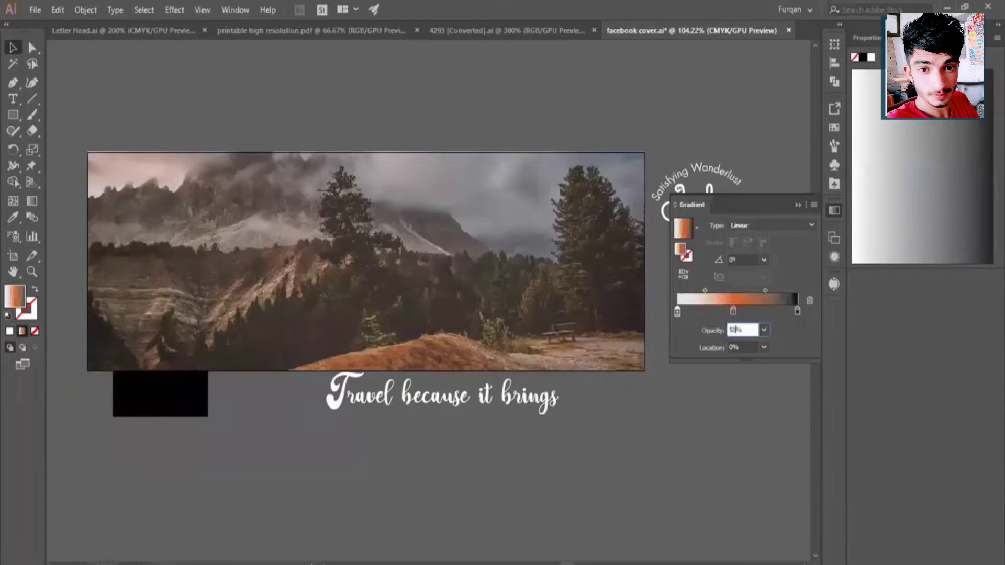
pyautogui.press('Return')
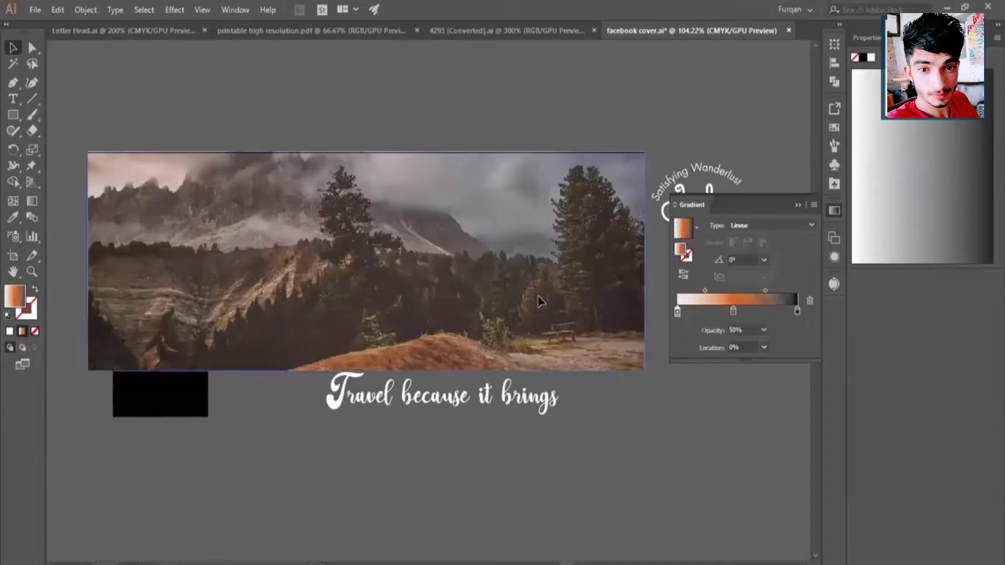
pyautogui.click(539, 298)
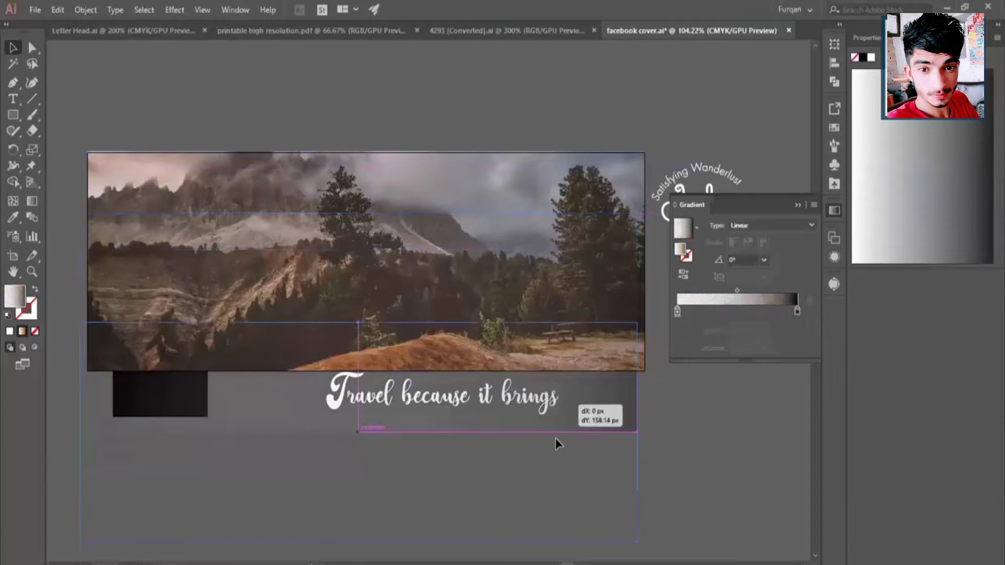
# Step: Set the gradient rectangle's opacity to 100% and move it back over the mountain photo
pyautogui.moveTo(539, 304); pyautogui.dragTo(571, 437)
pyautogui.scroll(-2, 564, 407)
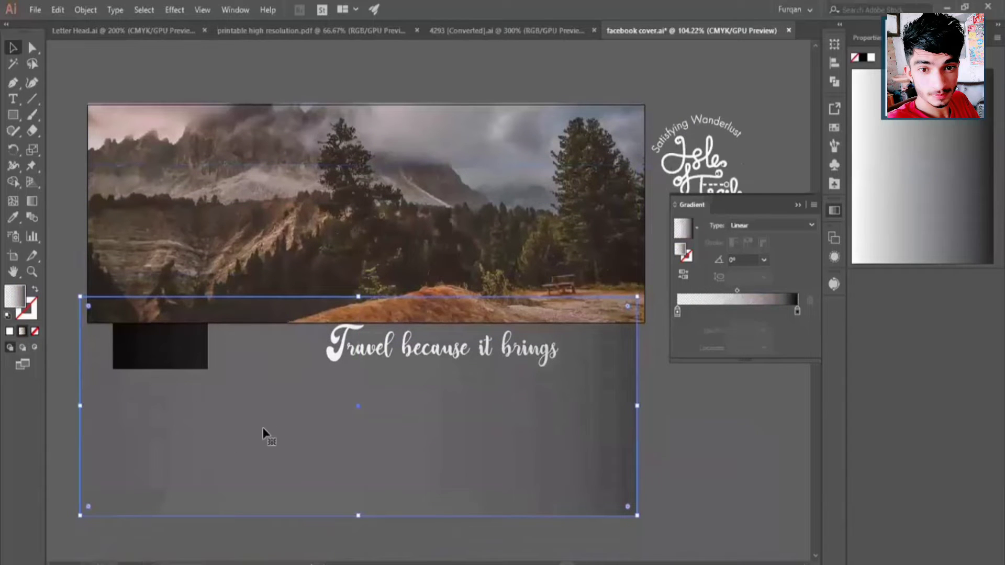
pyautogui.click(866, 37)
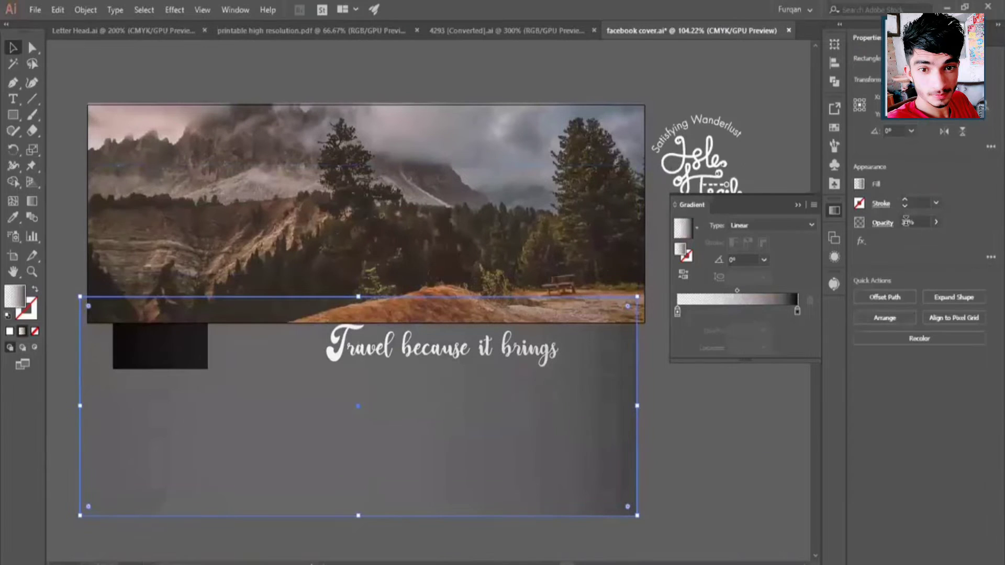
pyautogui.click(905, 222)
pyautogui.write('1000')
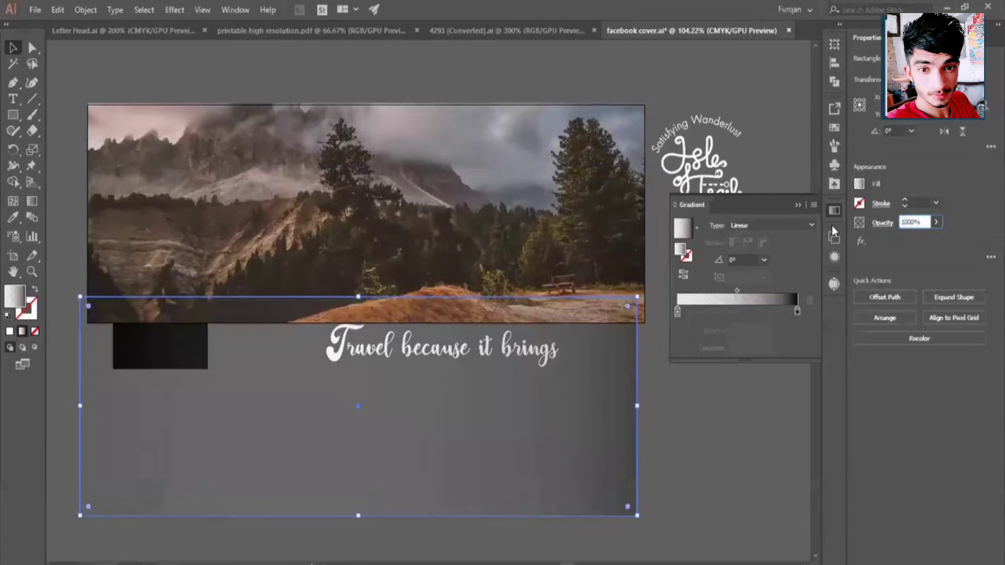
pyautogui.press('Return')
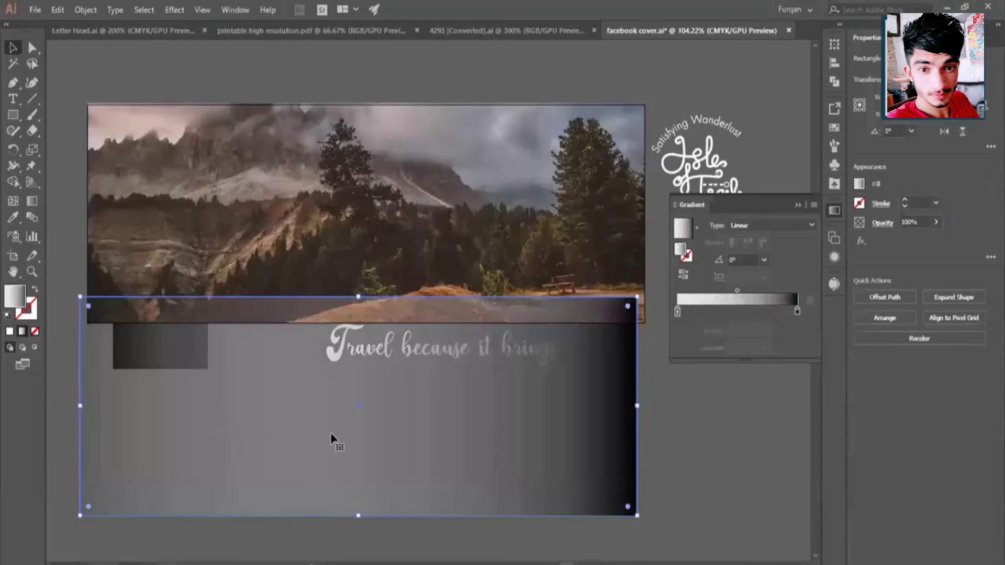
pyautogui.moveTo(338, 439); pyautogui.dragTo(353, 410)
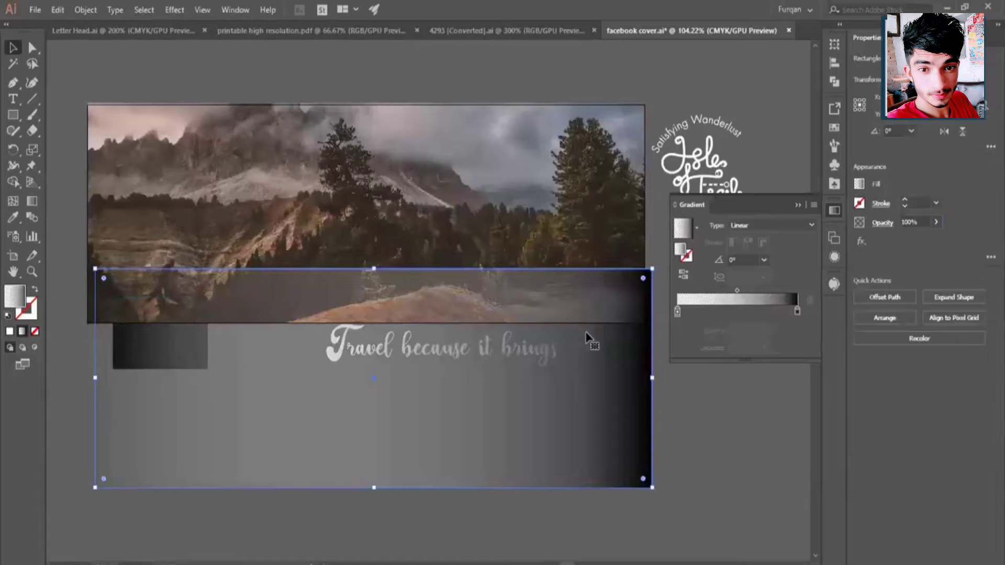
pyautogui.moveTo(617, 351)
pyautogui.mouseDown()
pyautogui.moveTo(606, 188)
pyautogui.moveTo(613, 193)
pyautogui.mouseUp()
pyautogui.press('z')
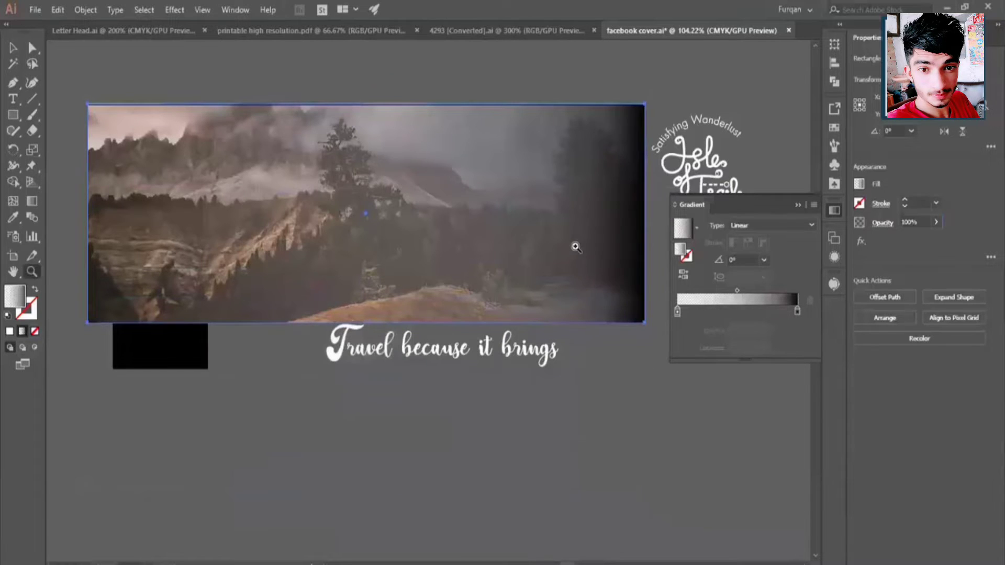
pyautogui.scroll(-1, 506, 239)
pyautogui.scroll(2, 689, 188)
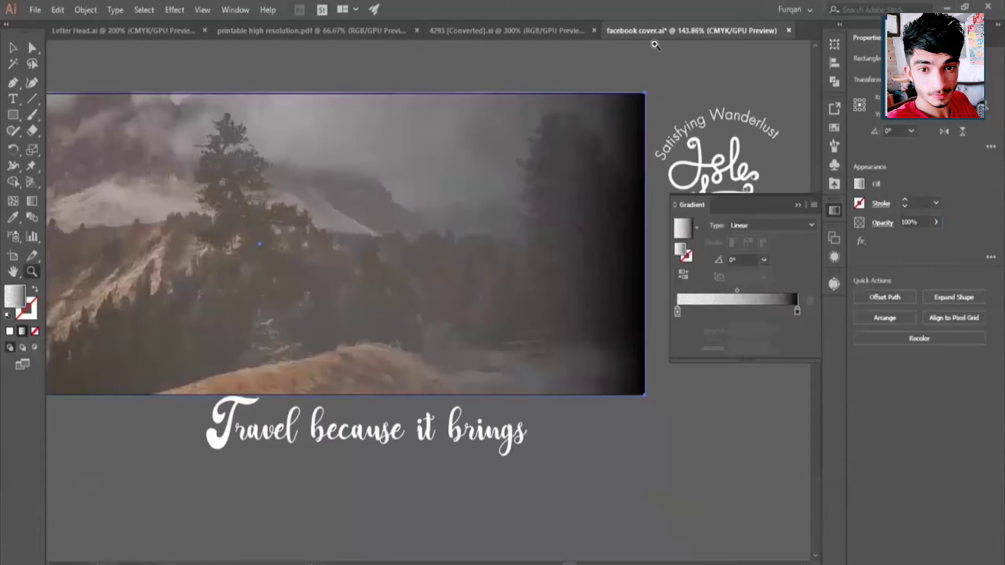
pyautogui.scroll(2, 652, 131)
pyautogui.scroll(2, 633, 212)
pyautogui.scroll(2, 638, 209)
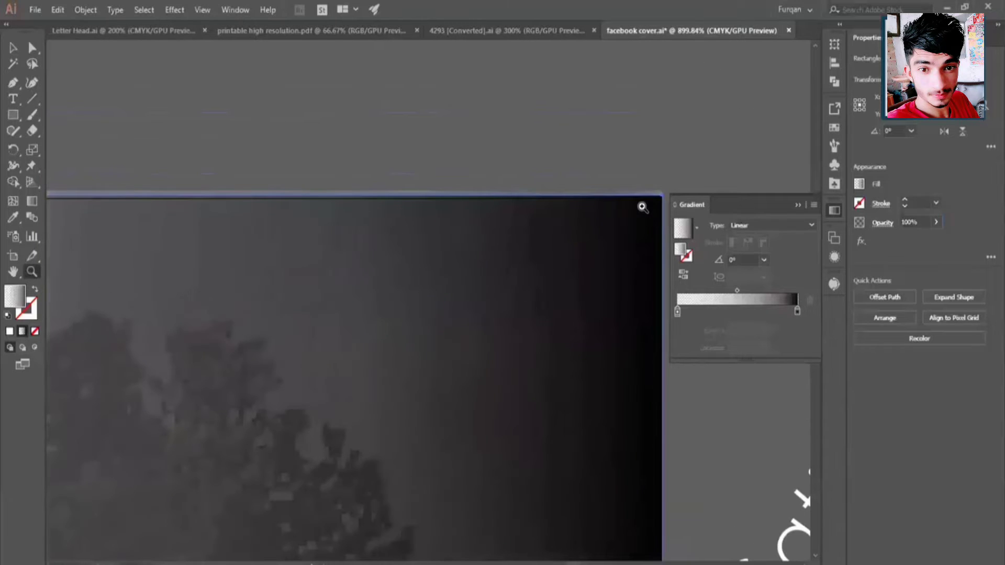
pyautogui.scroll(1, 403, 131)
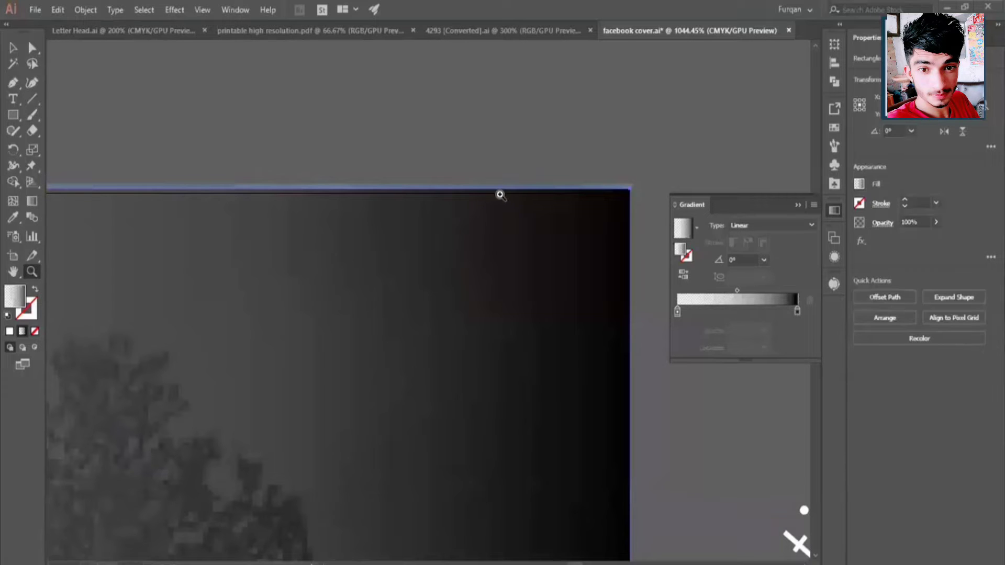
pyautogui.moveTo(471, 204); pyautogui.dragTo(439, 213)
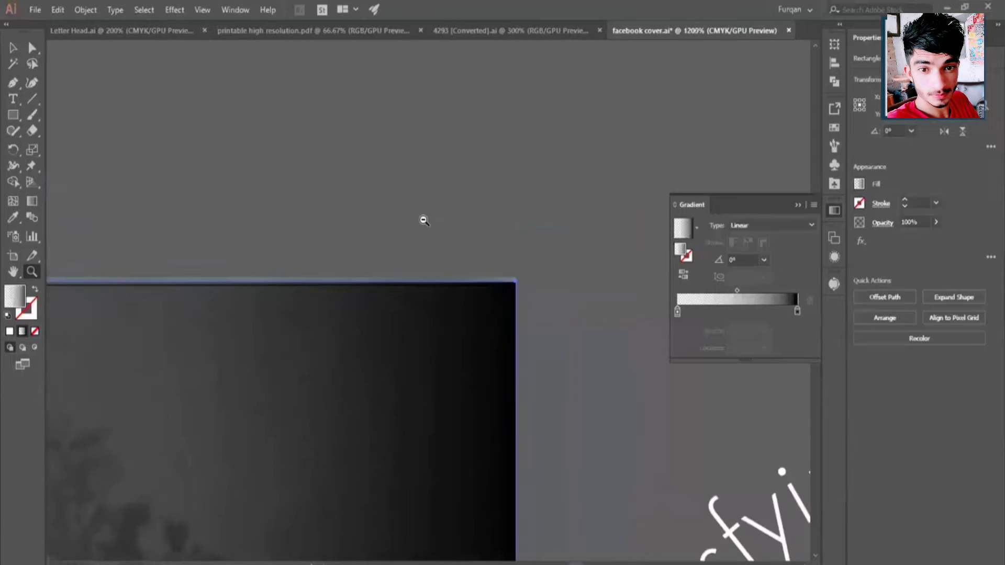
pyautogui.moveTo(586, 170)
pyautogui.mouseDown()
pyautogui.moveTo(466, 213)
pyautogui.moveTo(538, 192)
pyautogui.moveTo(612, 413)
pyautogui.moveTo(762, 498)
pyautogui.moveTo(758, 520)
pyautogui.moveTo(808, 562)
pyautogui.moveTo(734, 535)
pyautogui.mouseUp()
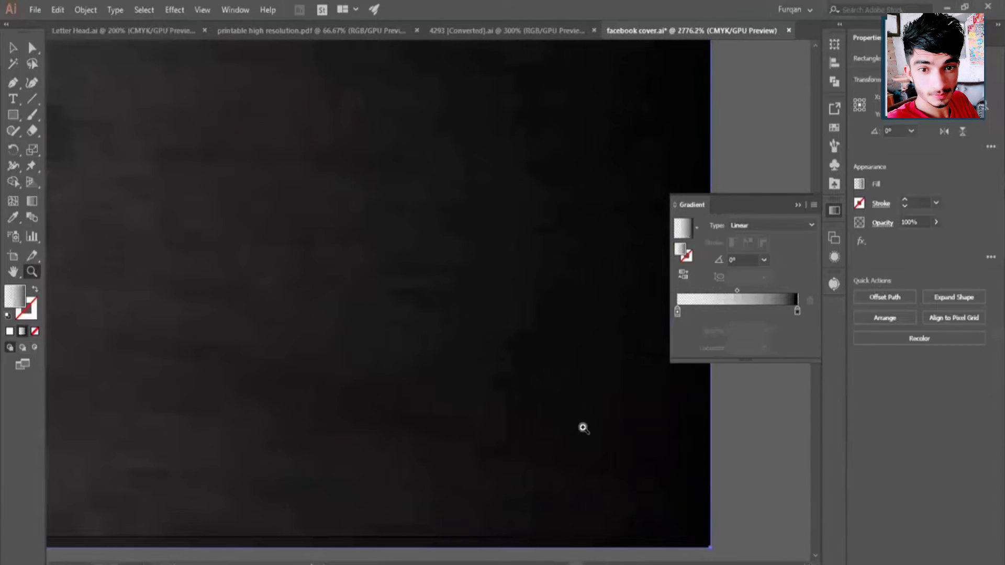
pyautogui.moveTo(582, 426); pyautogui.dragTo(529, 437)
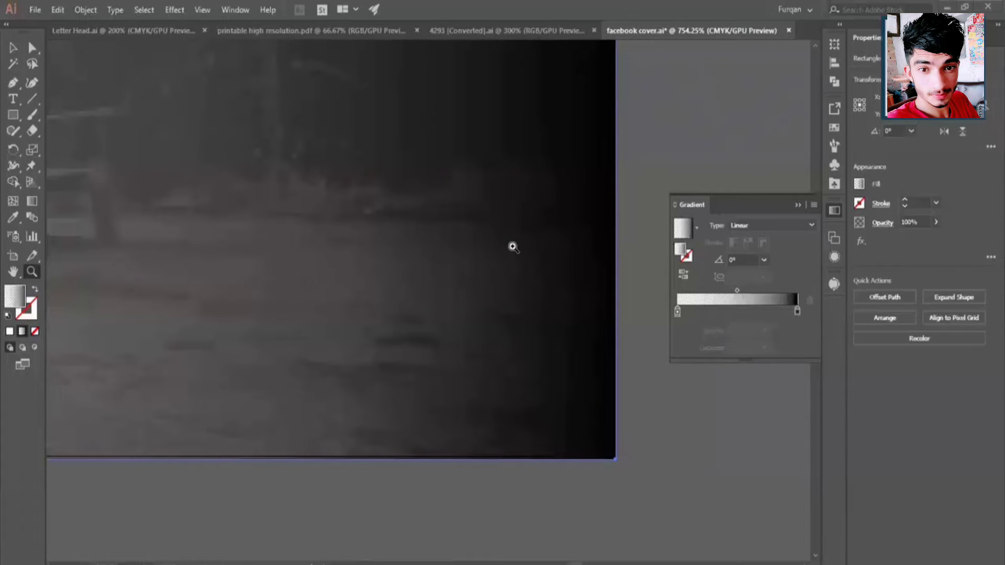
pyautogui.moveTo(543, 304); pyautogui.dragTo(460, 301)
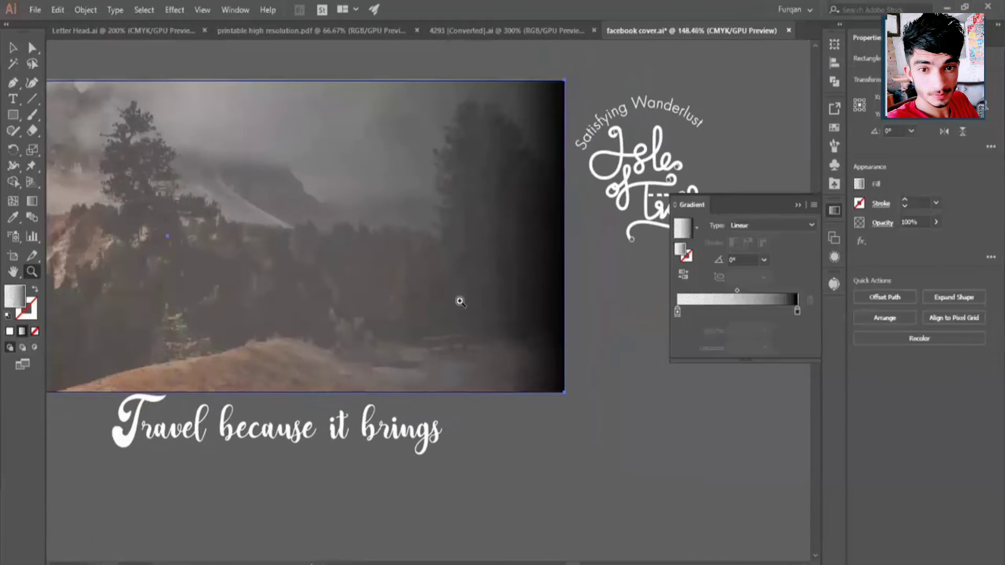
pyautogui.moveTo(460, 302)
pyautogui.mouseDown()
pyautogui.moveTo(375, 259)
pyautogui.moveTo(463, 261)
pyautogui.mouseUp()
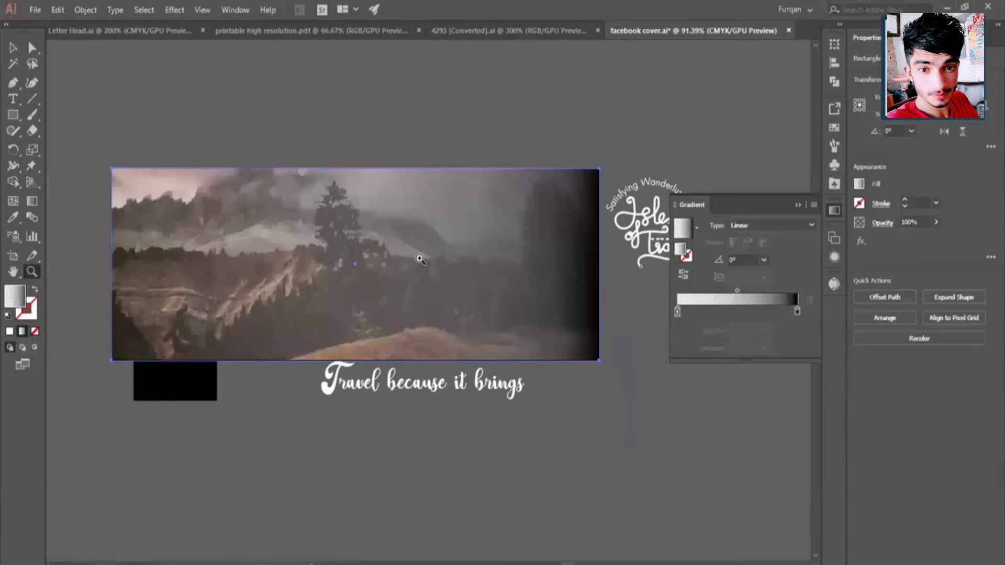
# Step: Delete the stray black box and move the Isle of Trails logo onto the photo's right side
pyautogui.press('v')
pyautogui.click(197, 387)
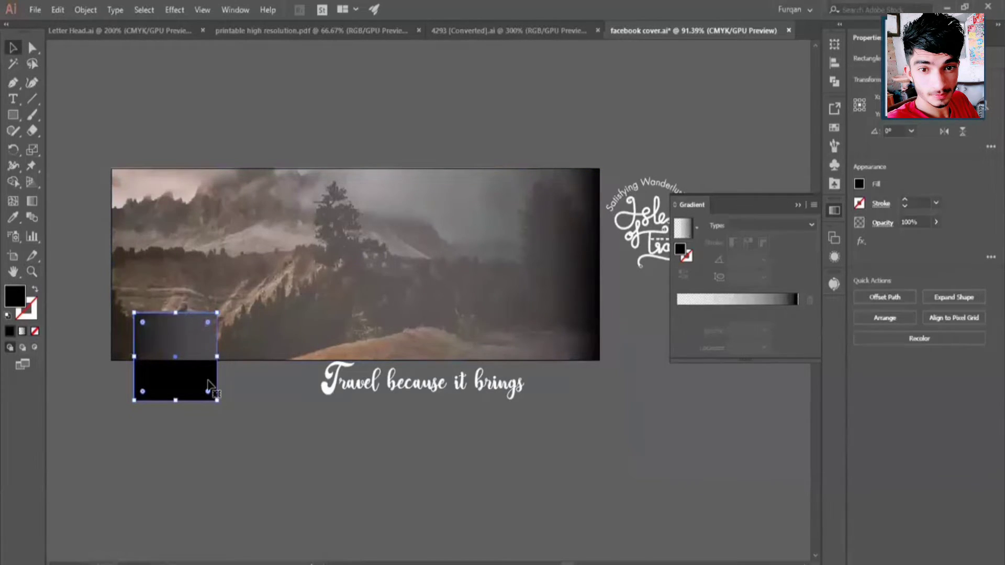
pyautogui.press('Delete')
pyautogui.click(631, 223)
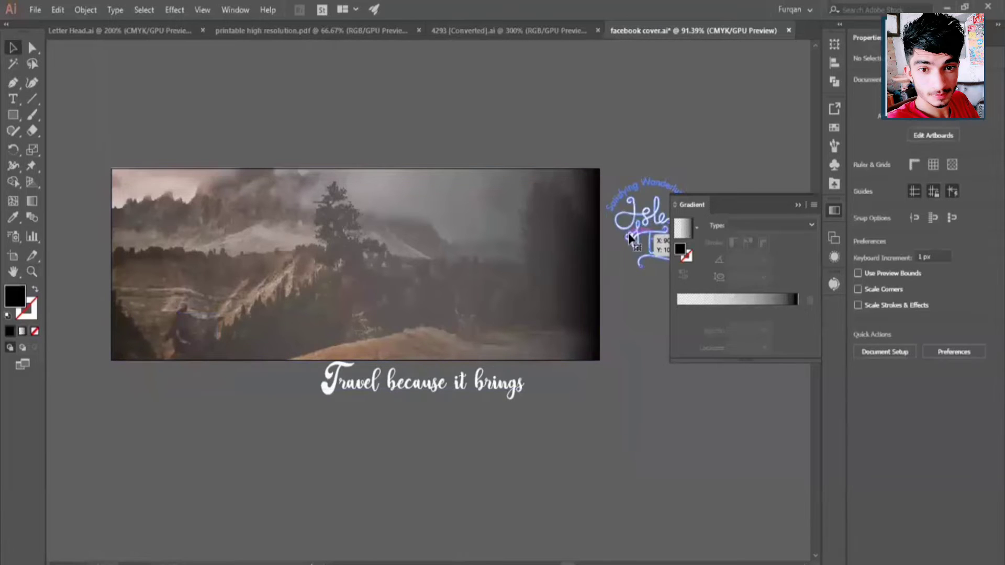
pyautogui.moveTo(631, 218); pyautogui.dragTo(537, 255)
# Step: Replace the overlay's gradient with a solid black fill at 30% opacity
pyautogui.click(434, 240)
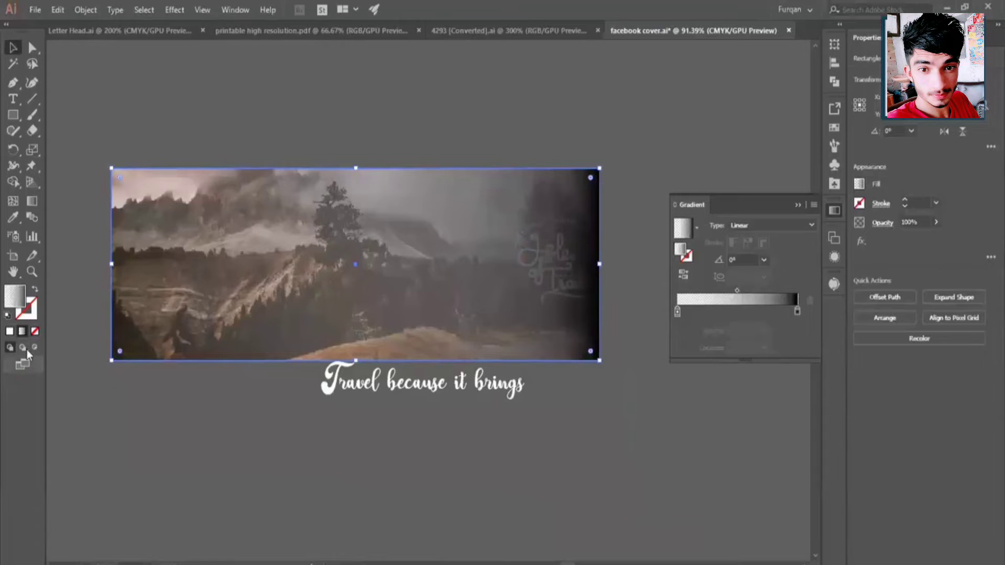
pyautogui.click(10, 330)
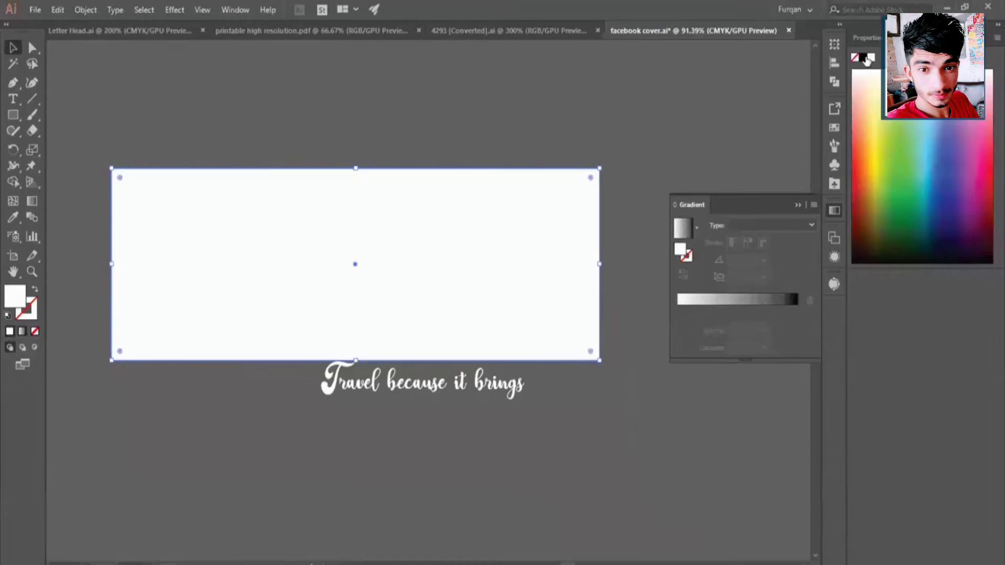
pyautogui.click(863, 57)
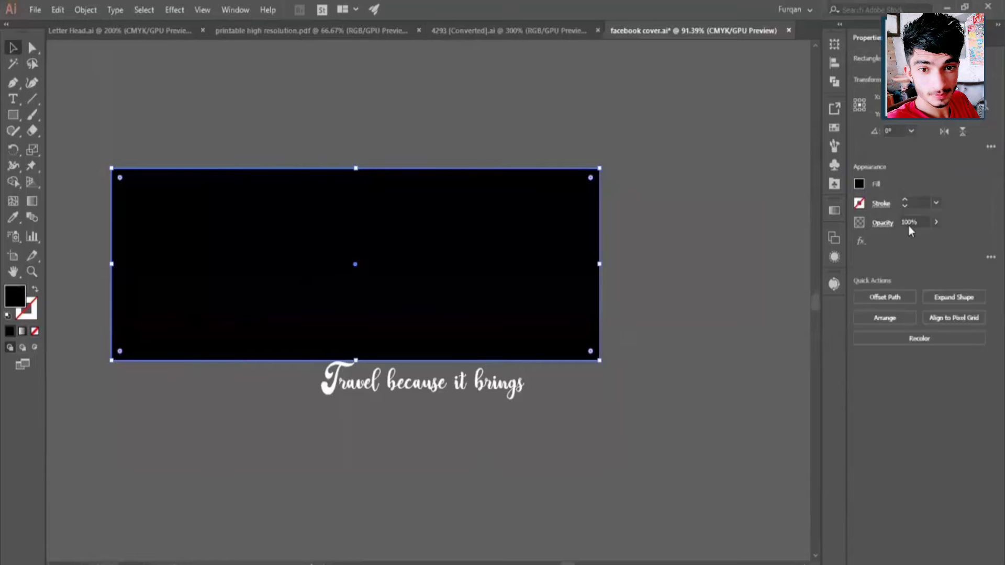
pyautogui.click(902, 223)
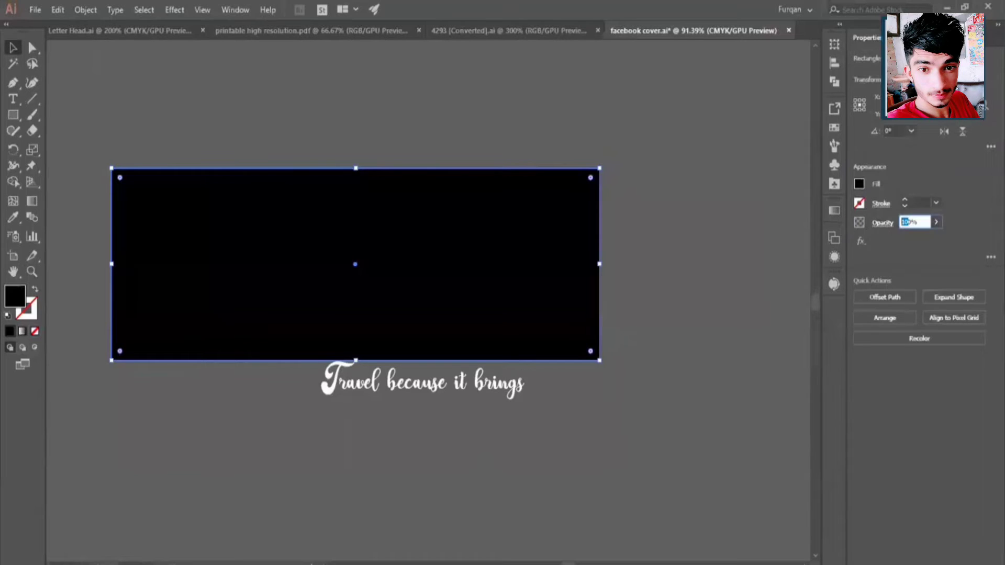
pyautogui.write('30')
pyautogui.press('Return')
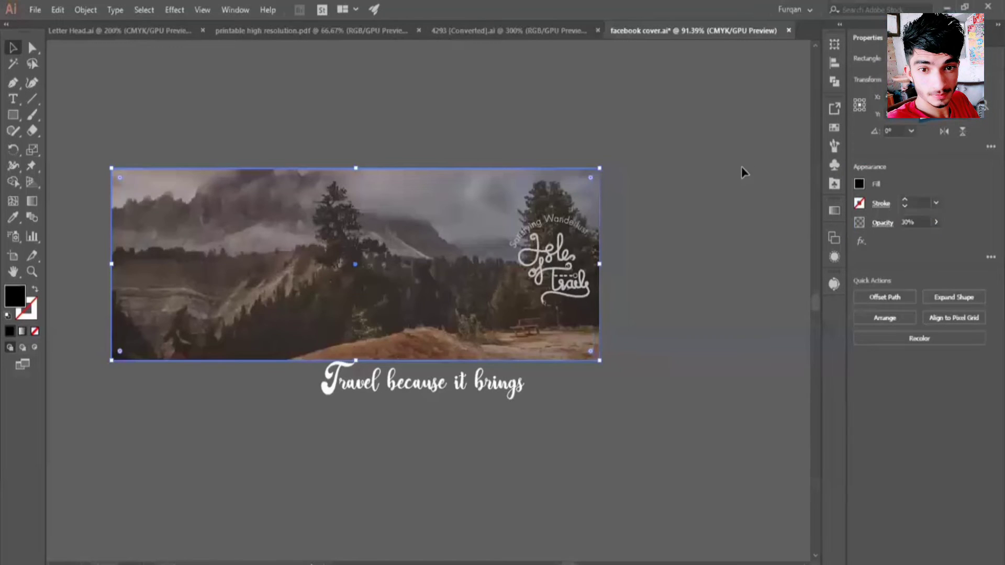
pyautogui.click(741, 167)
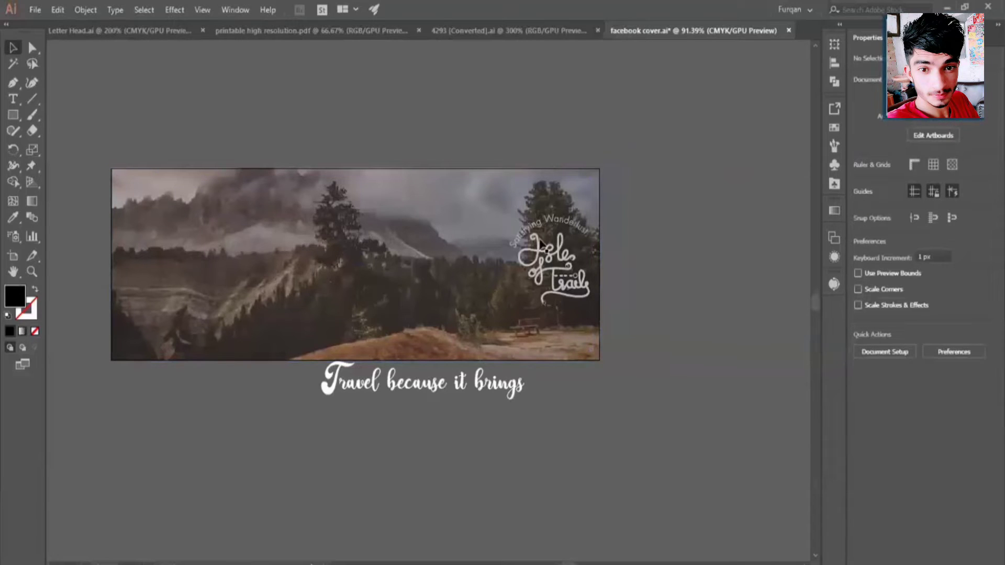
# Step: Zoom in and scale the Isle of Trails logo group down slightly from a corner handle
pyautogui.click(545, 250)
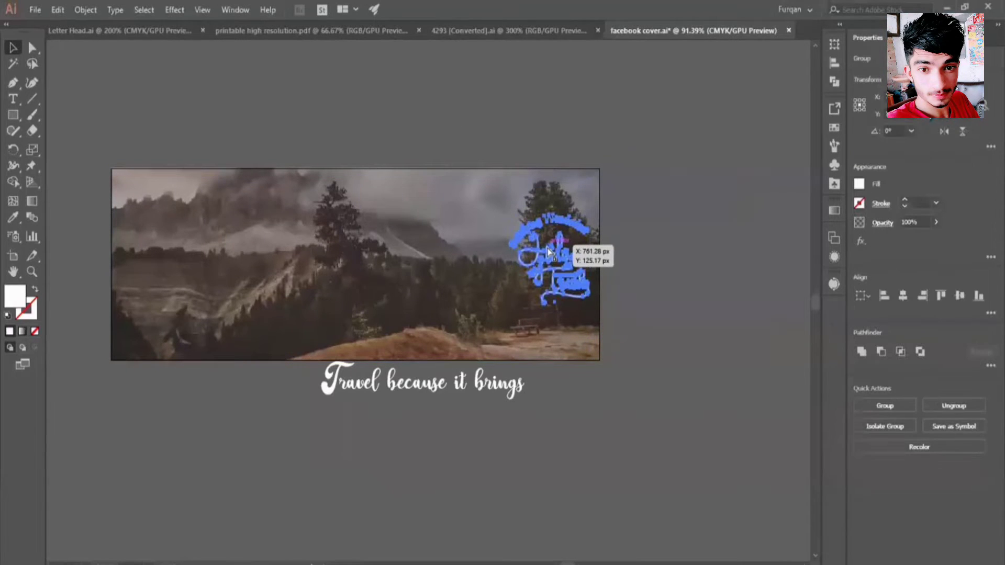
pyautogui.click(633, 295)
pyautogui.press('z')
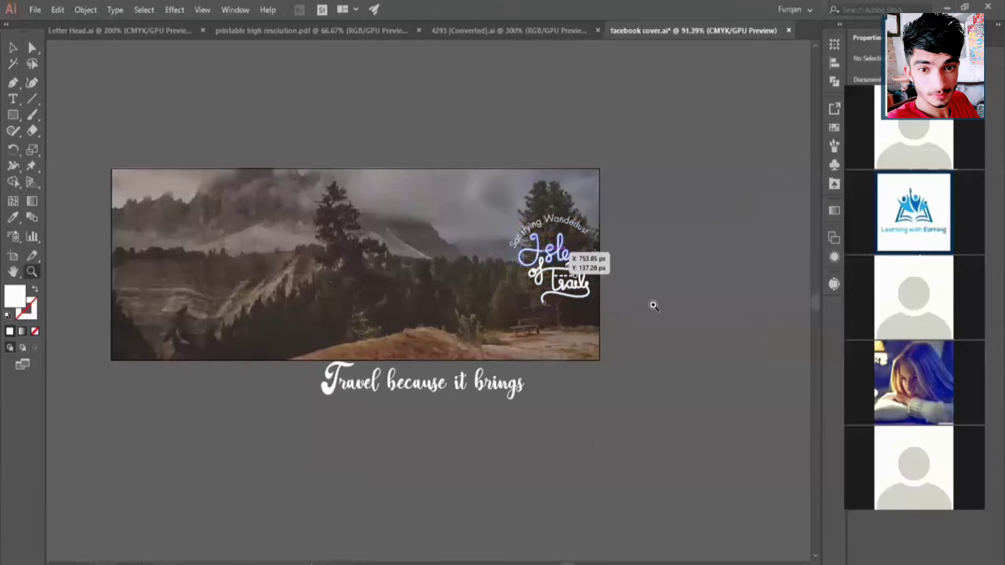
pyautogui.moveTo(653, 306); pyautogui.dragTo(818, 258)
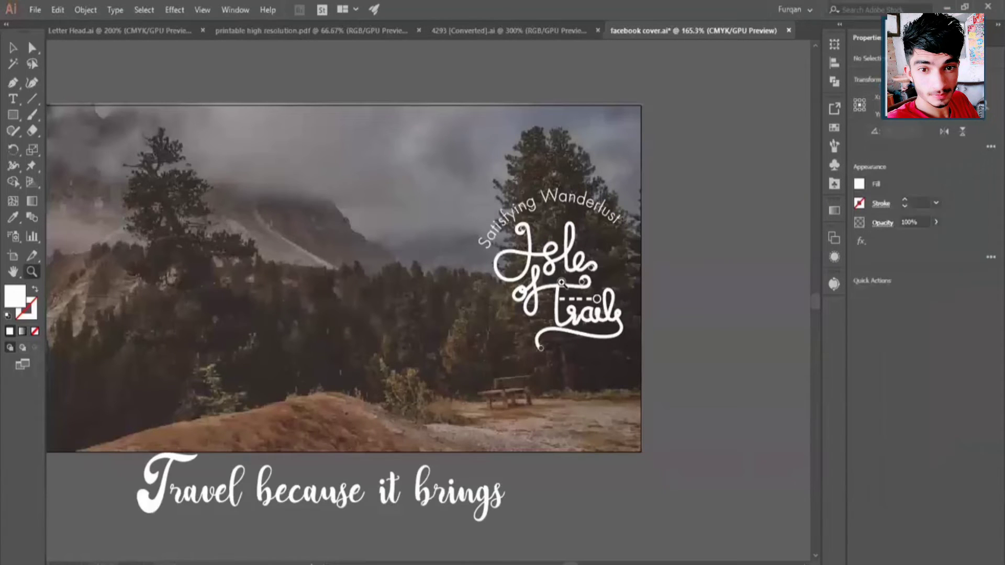
pyautogui.press('v')
pyautogui.click(590, 260)
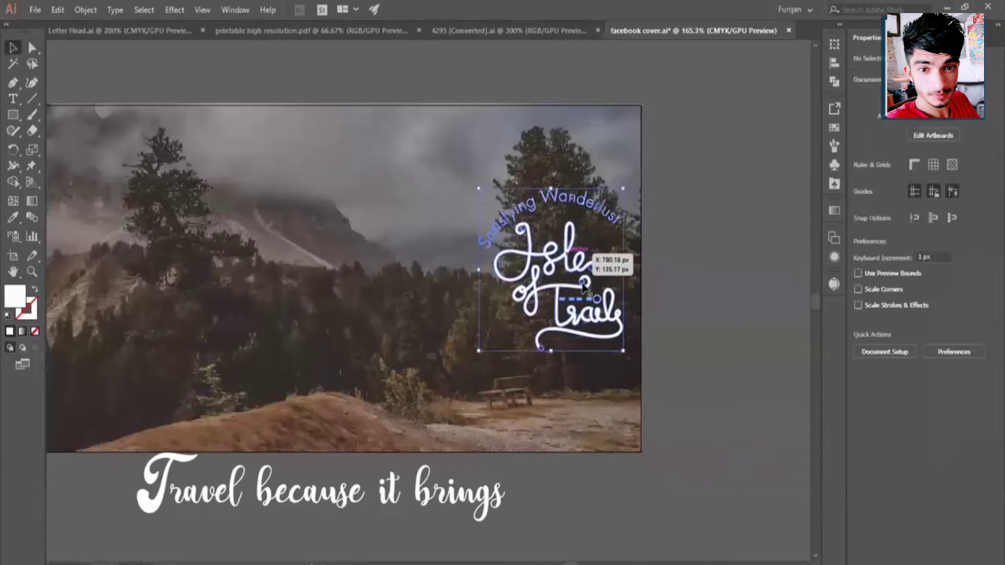
pyautogui.moveTo(625, 354); pyautogui.dragTo(614, 342)
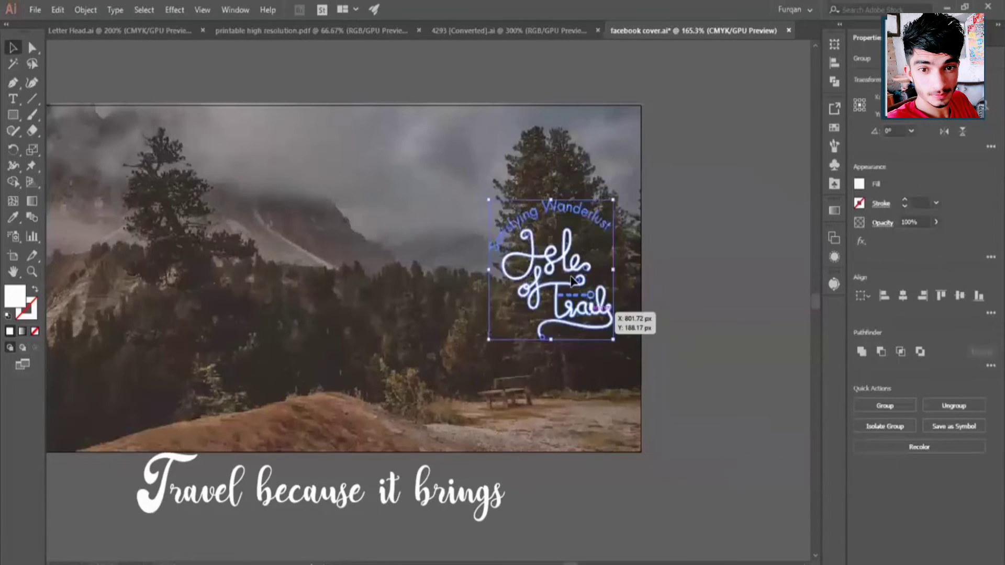
pyautogui.click(724, 237)
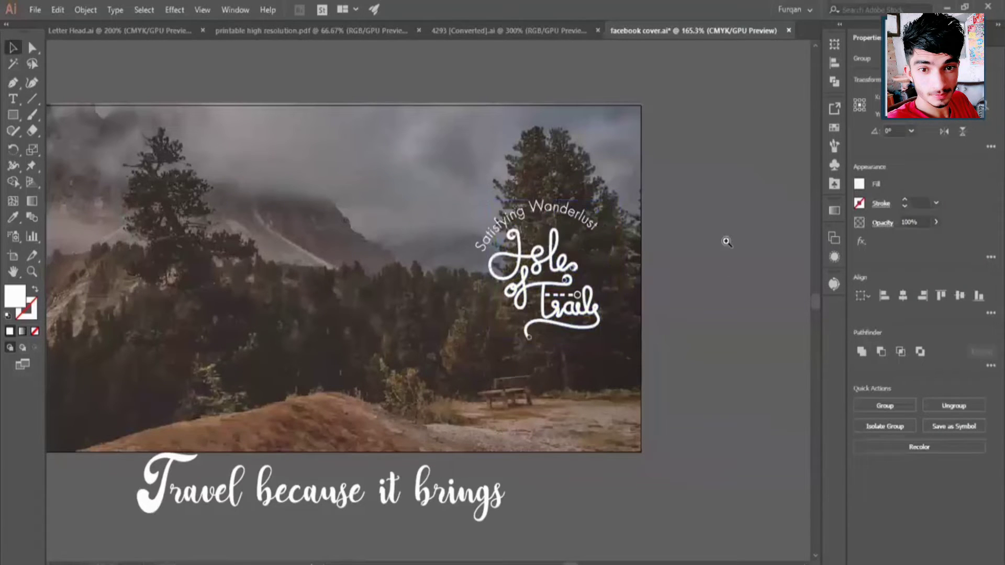
pyautogui.press('z')
pyautogui.keyDown('alt'); pyautogui.click(599, 271); pyautogui.keyUp('alt')
pyautogui.keyDown('alt'); pyautogui.click(512, 298); pyautogui.keyUp('alt')
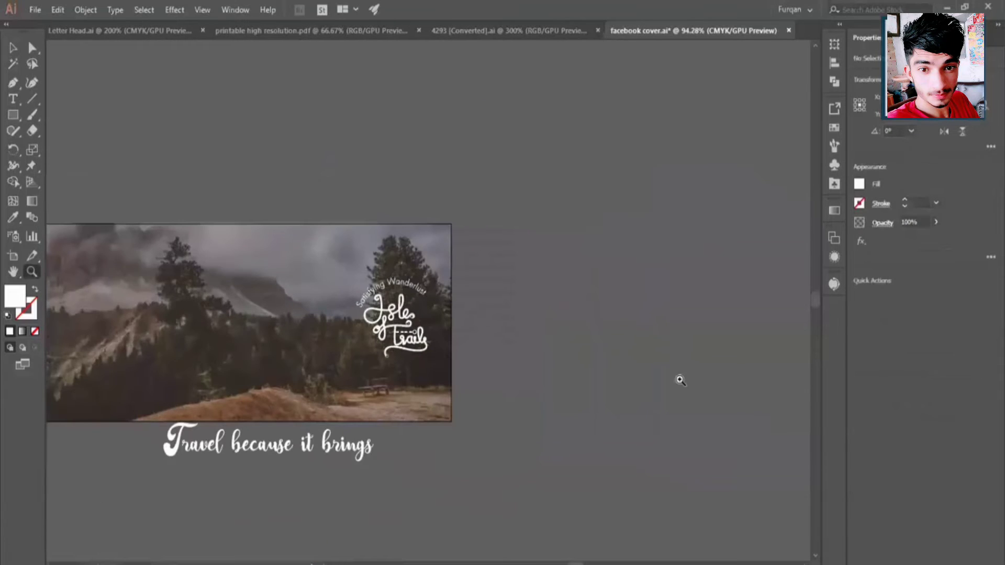
pyautogui.keyDown('alt'); pyautogui.click(569, 341); pyautogui.keyUp('alt')
# Step: Move the four-line 'Travel … love' script block down and right, just above the photo's left half
pyautogui.click(614, 437)
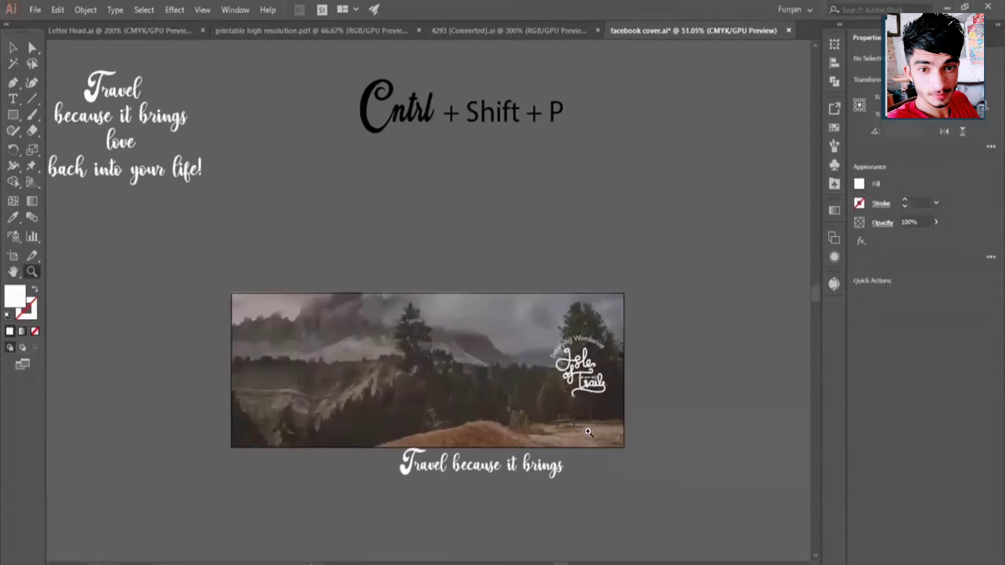
pyautogui.press('v')
pyautogui.moveTo(188, 173); pyautogui.dragTo(319, 225)
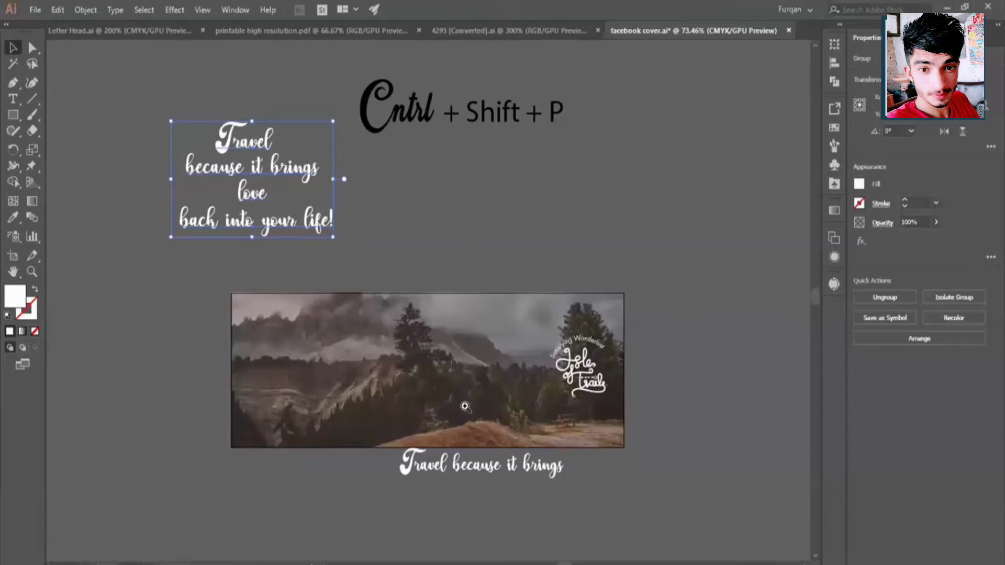
pyautogui.click(489, 431)
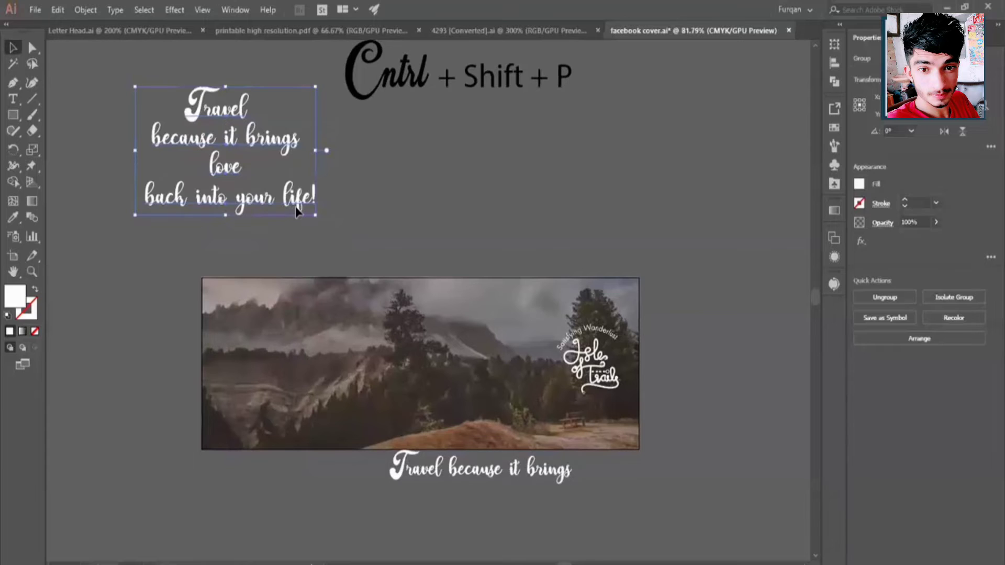
pyautogui.moveTo(296, 211)
pyautogui.mouseDown()
pyautogui.moveTo(390, 243)
pyautogui.moveTo(331, 188)
pyautogui.mouseUp()
pyautogui.click(390, 244)
pyautogui.scroll(-2, 416, 298)
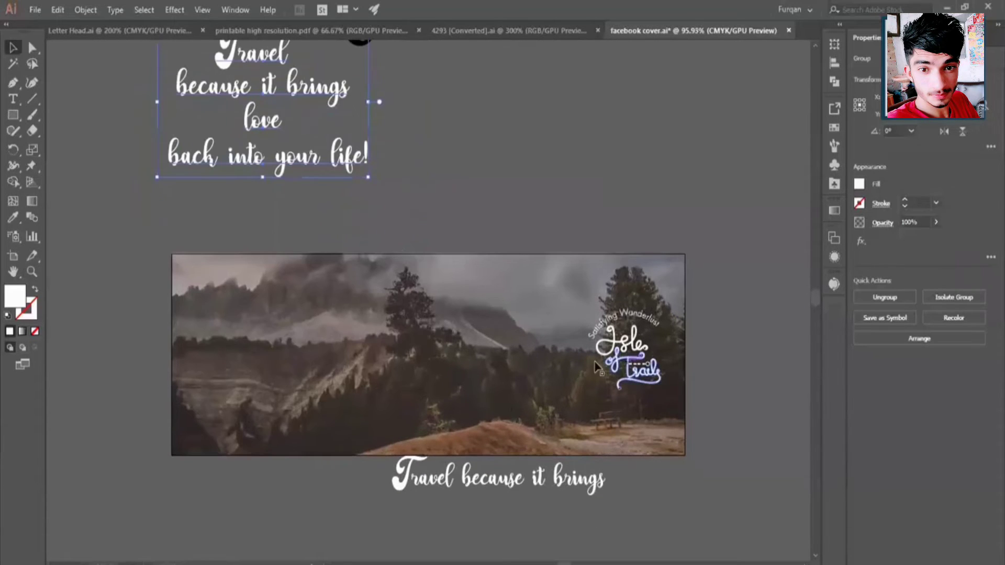
pyautogui.click(348, 356)
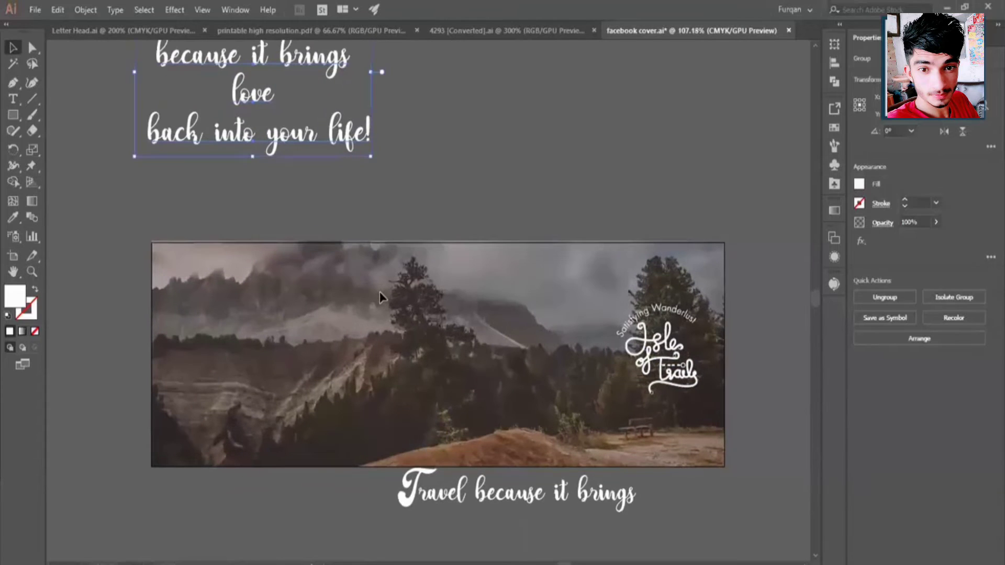
pyautogui.click(379, 291)
pyautogui.click(382, 298)
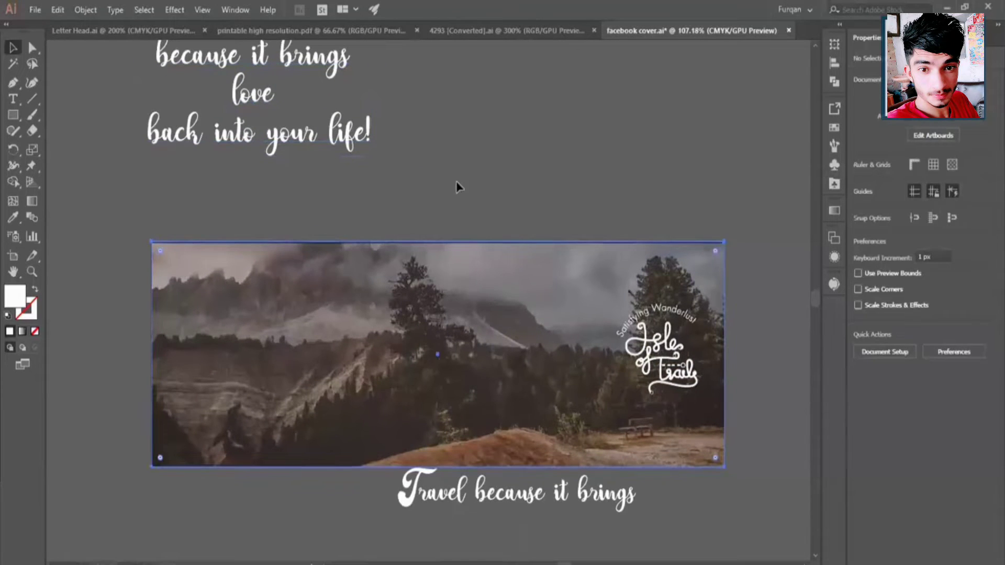
pyautogui.click(324, 152)
# Step: Move the script text group onto the photo's top and select the stacked block
pyautogui.click(369, 306)
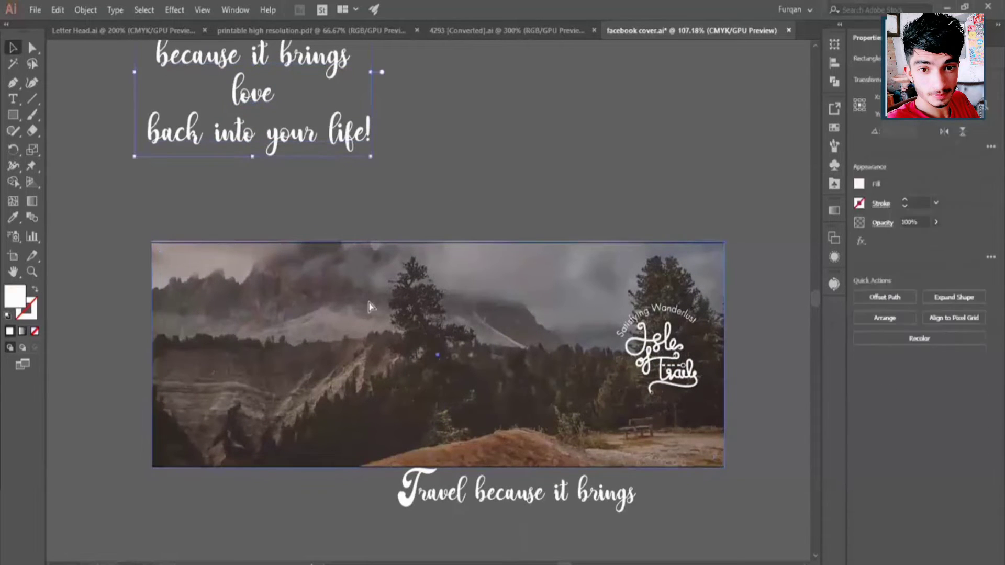
pyautogui.moveTo(304, 162); pyautogui.dragTo(330, 248)
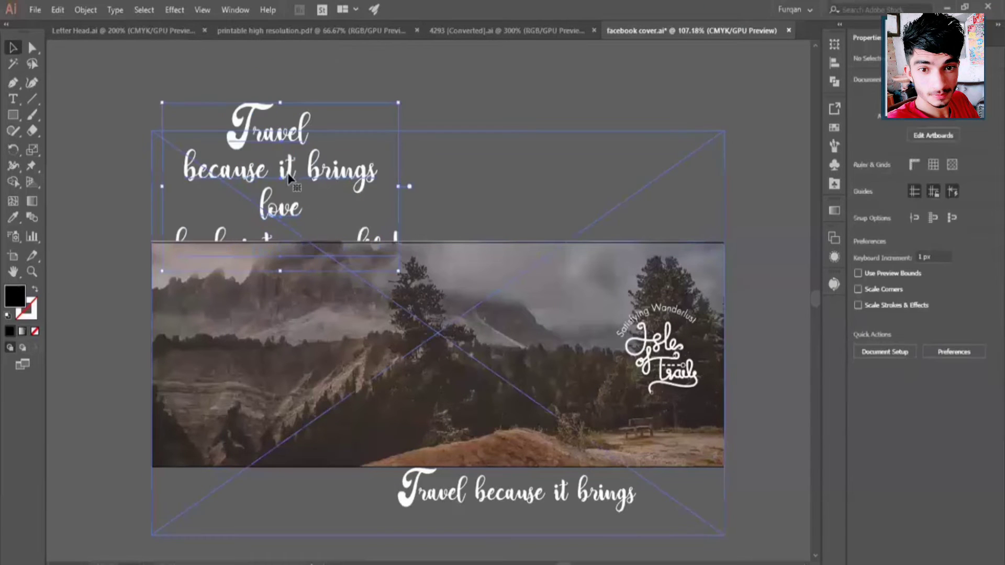
pyautogui.doubleClick(219, 109)
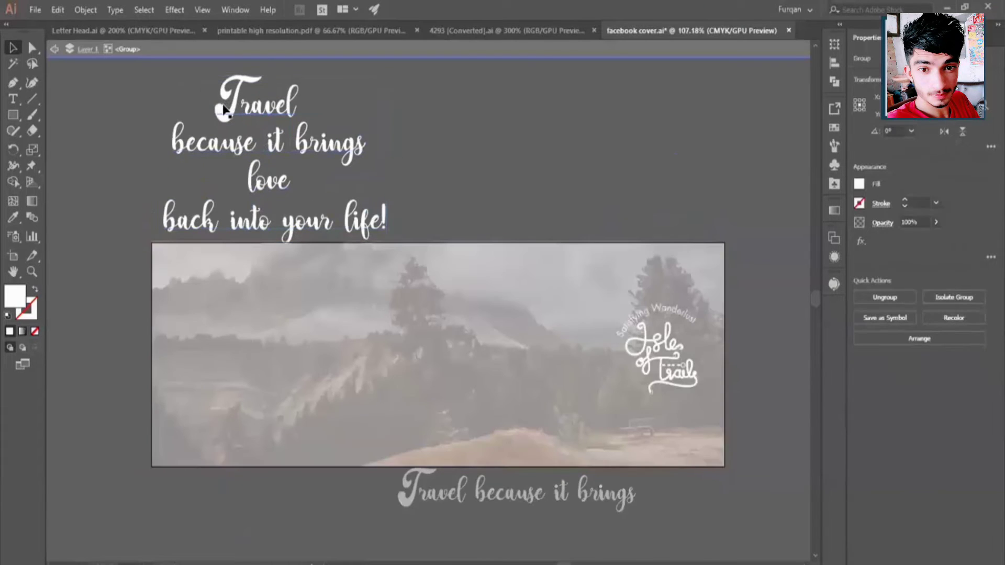
pyautogui.doubleClick(504, 119)
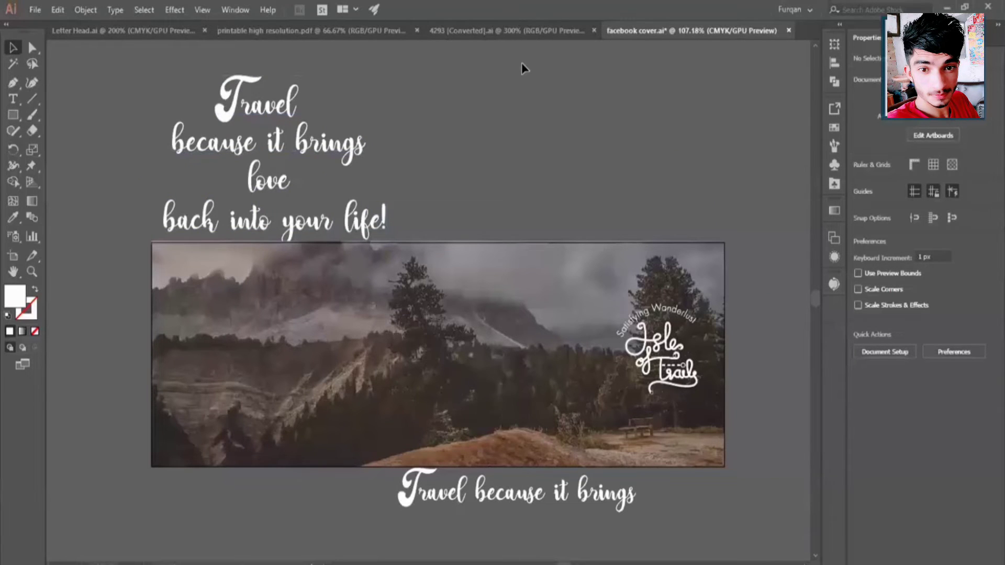
pyautogui.doubleClick(229, 111)
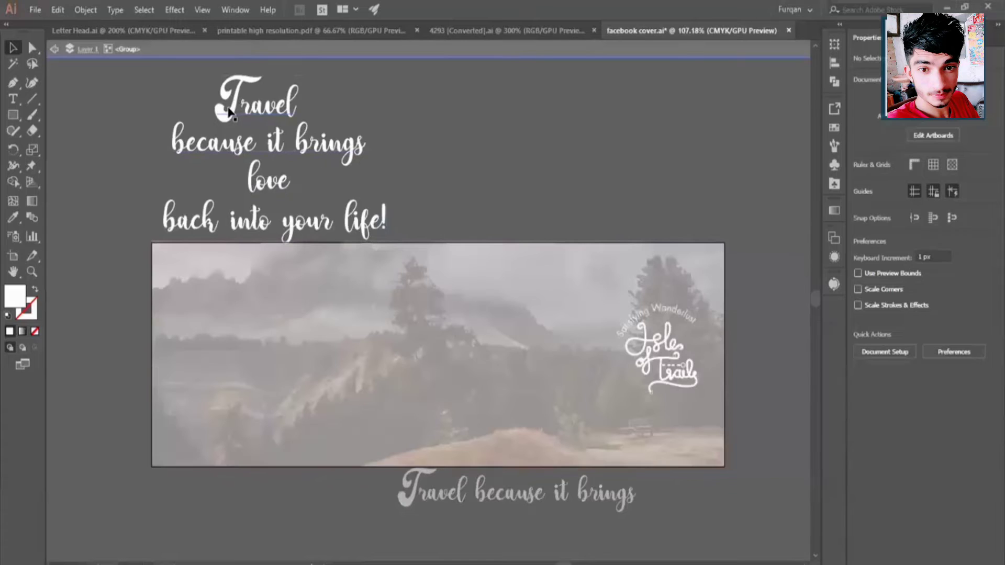
pyautogui.click(230, 110)
pyautogui.press('t')
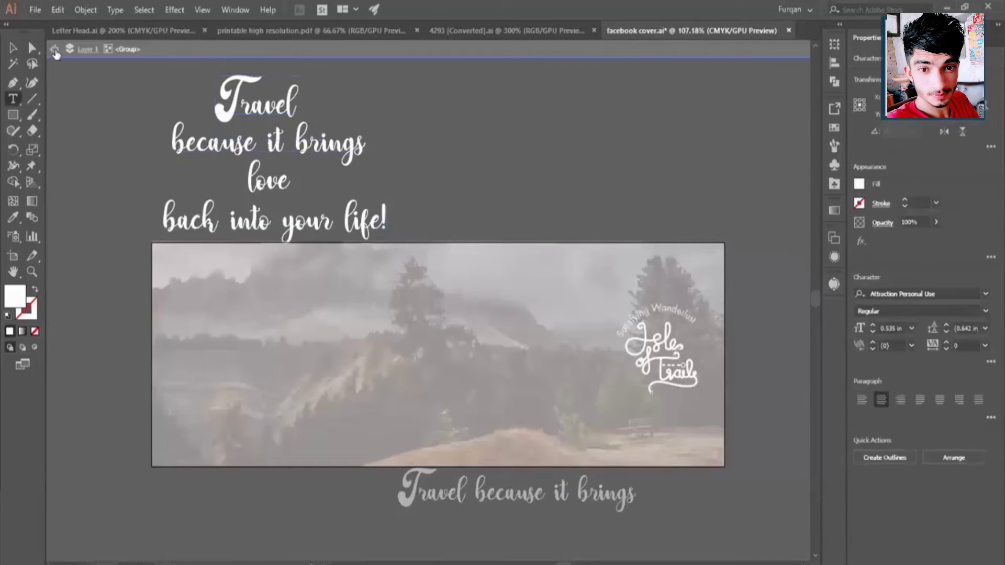
pyautogui.click(54, 49)
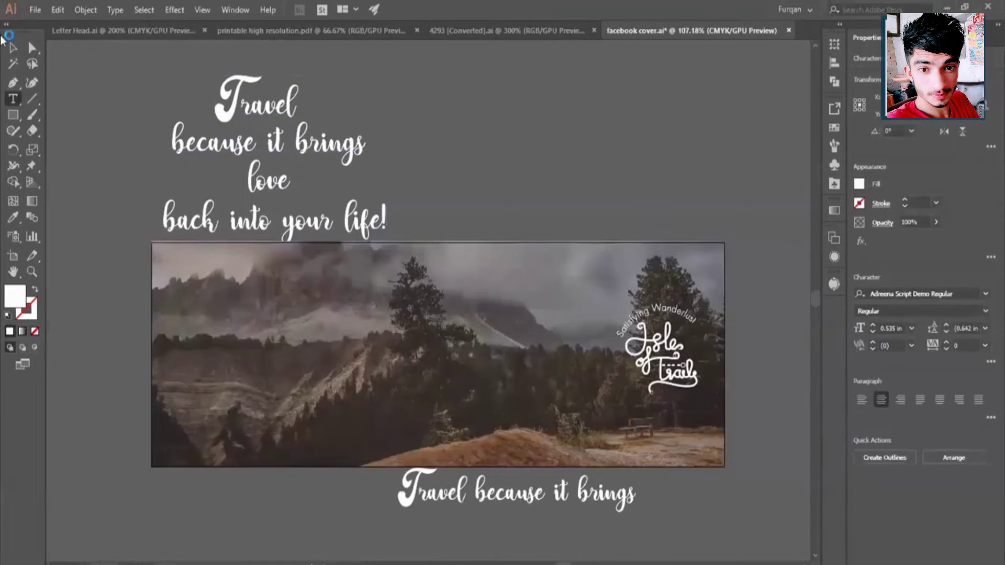
pyautogui.click(13, 47)
pyautogui.click(335, 157)
# Step: Ungroup the text block and move the word Travel onto the photo's upper-left
pyautogui.rightClick(266, 108)
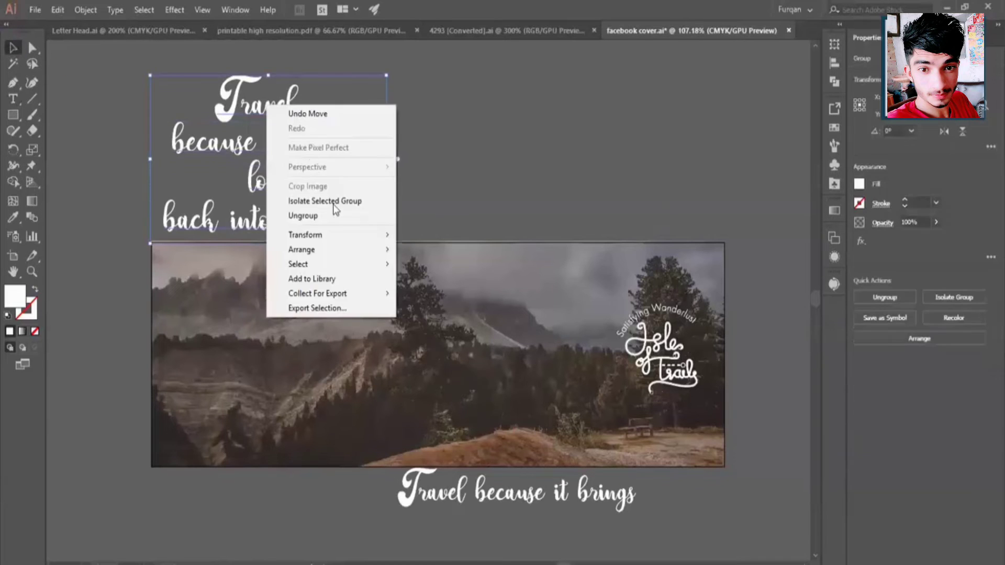
pyautogui.click(314, 213)
pyautogui.click(283, 113)
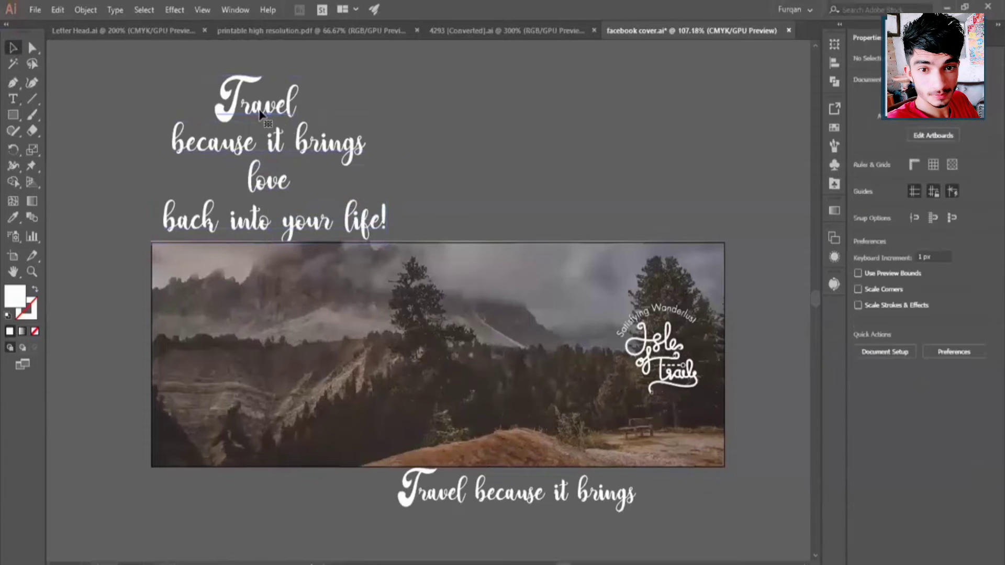
pyautogui.moveTo(297, 137)
pyautogui.mouseDown()
pyautogui.moveTo(324, 147)
pyautogui.moveTo(414, 315)
pyautogui.moveTo(326, 339)
pyautogui.moveTo(303, 296)
pyautogui.mouseUp()
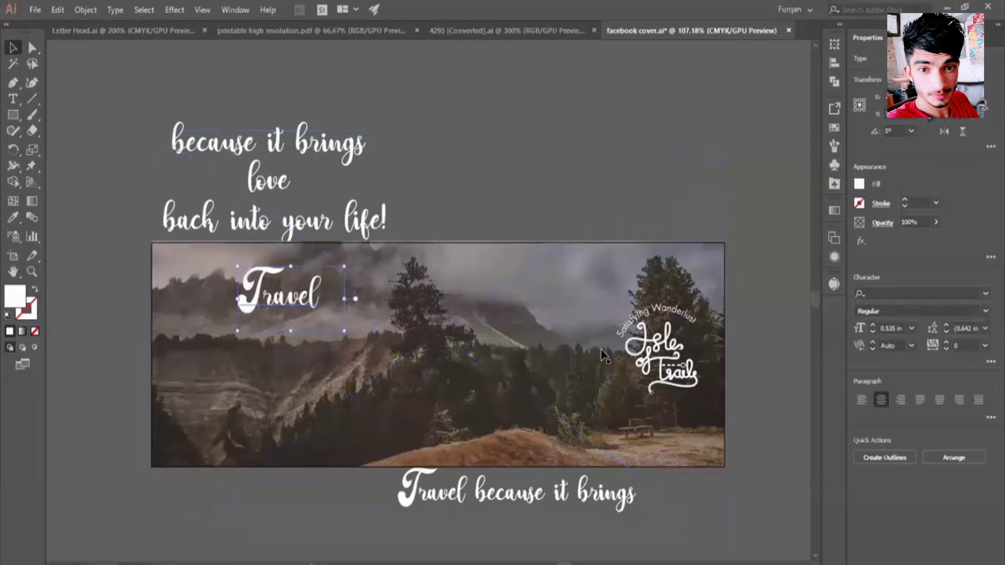
# Step: Set Travel's font to Raleway ExtraLight and retype it in capitals as TRAVEL
pyautogui.click(985, 310)
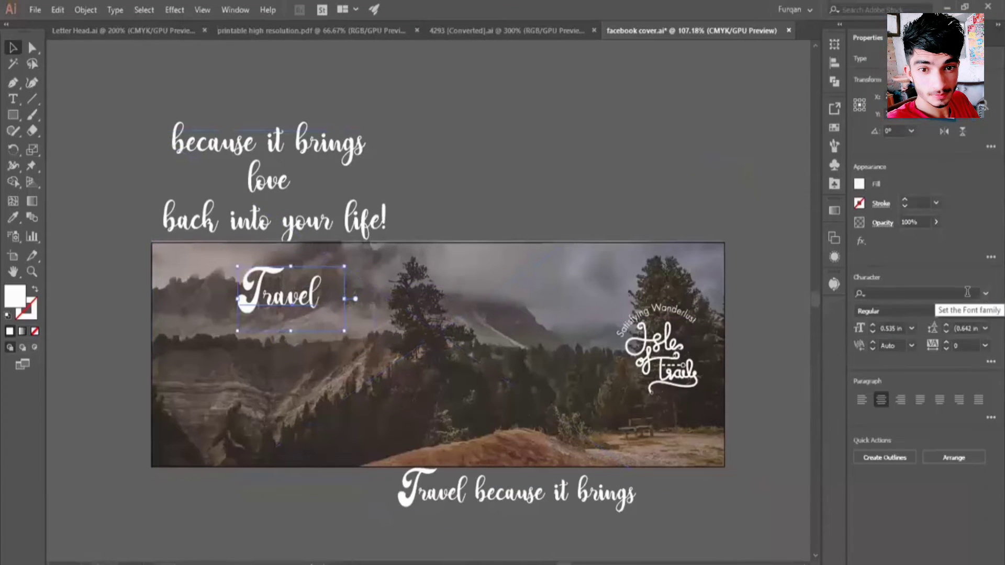
pyautogui.click(985, 293)
pyautogui.write('rale')
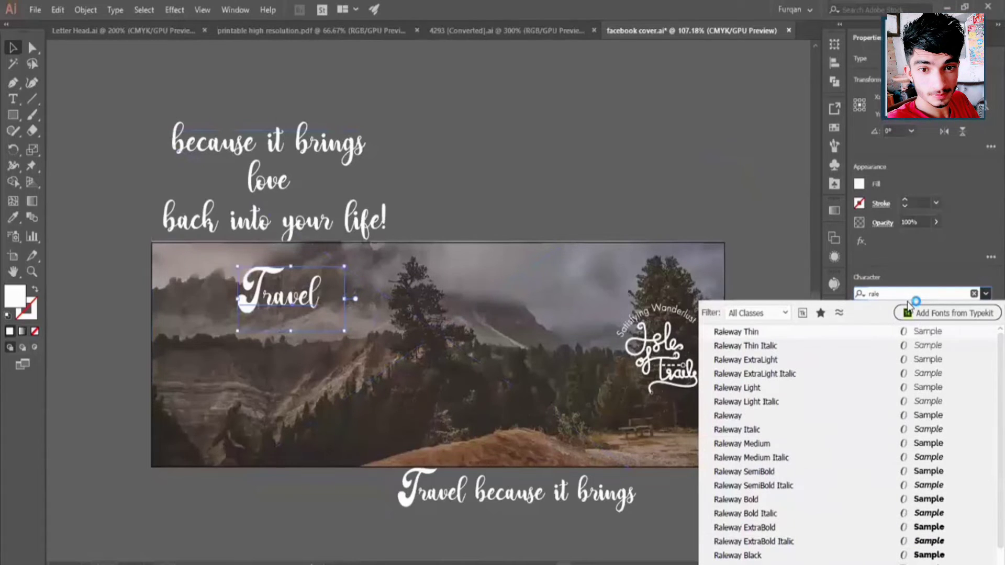
pyautogui.press('Down')
pyautogui.press('Down')
pyautogui.press('Down')
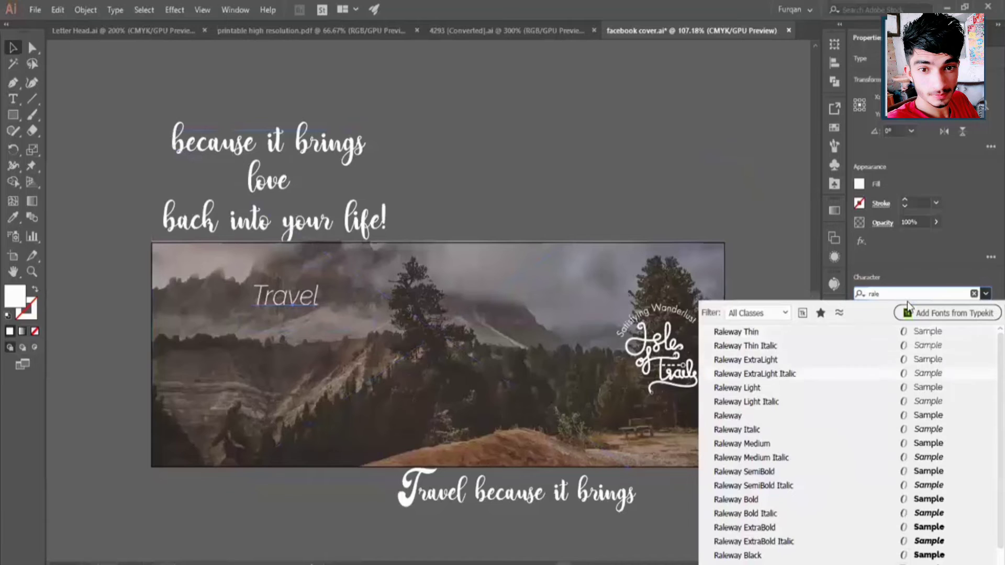
pyautogui.press('Up')
pyautogui.press('Return')
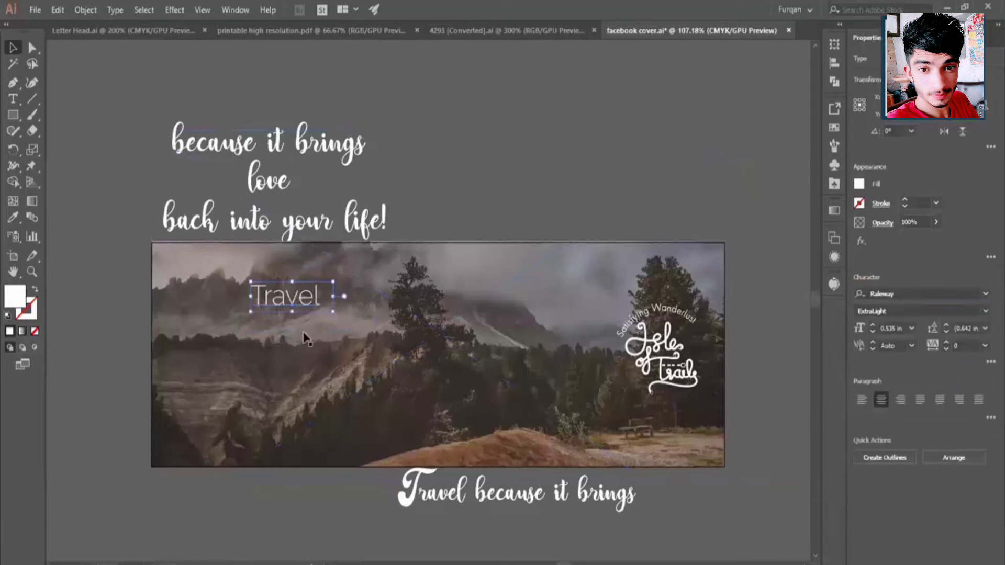
pyautogui.doubleClick(274, 296)
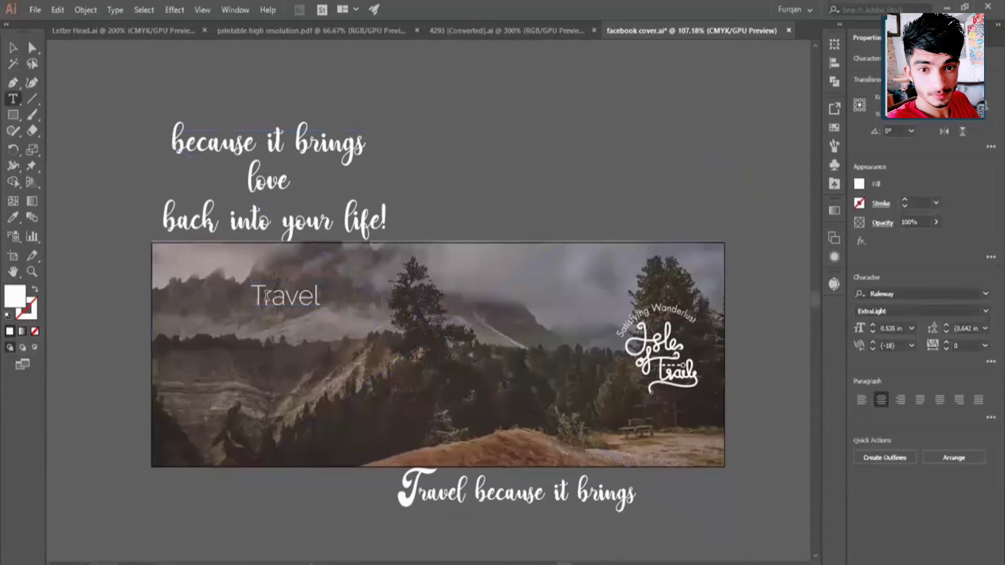
pyautogui.write('TRAVE')
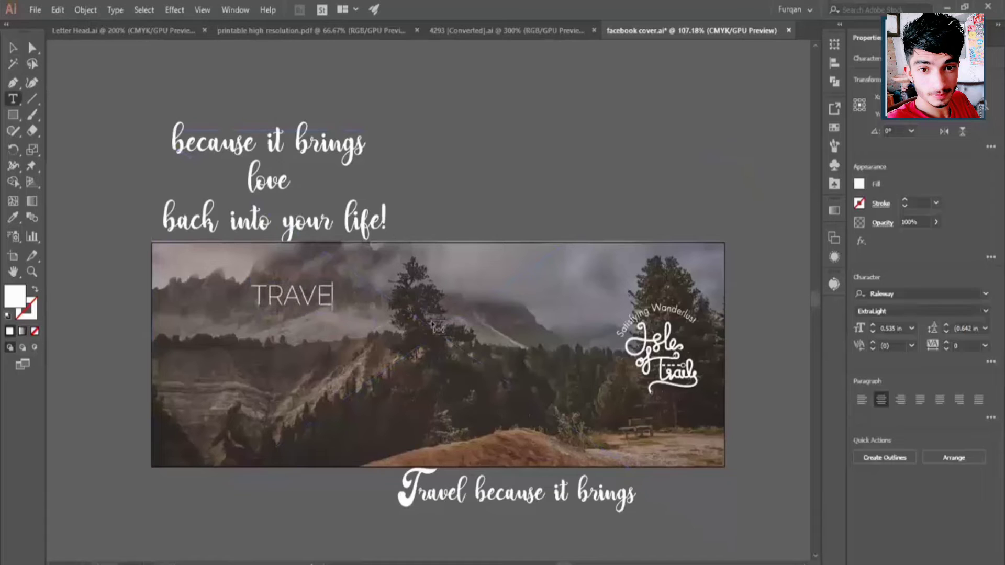
pyautogui.write('L')
# Step: Move the 'because it brings' script line off the layout and onto the mountain photo
pyautogui.press('Escape')
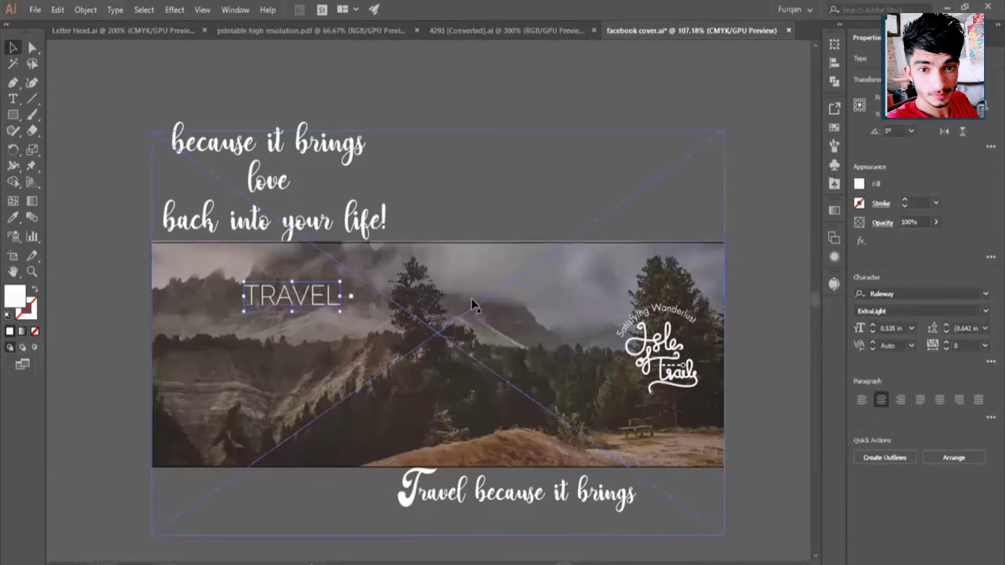
pyautogui.click(243, 150)
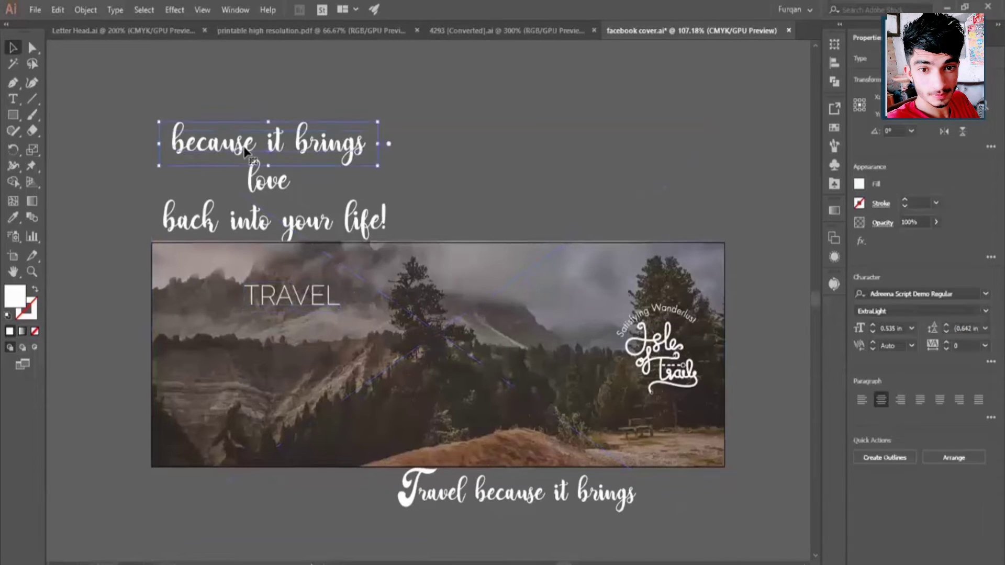
pyautogui.hotkey('ctrl', 'z')
pyautogui.hotkey('ctrl', 'z')
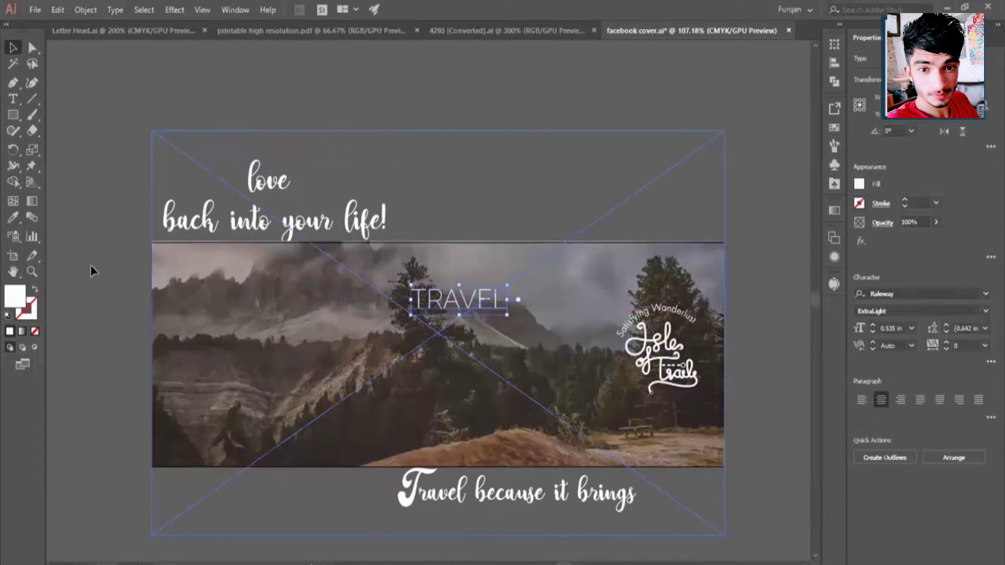
pyautogui.click(237, 390)
pyautogui.hotkey('ctrl', 'shift', 'z')
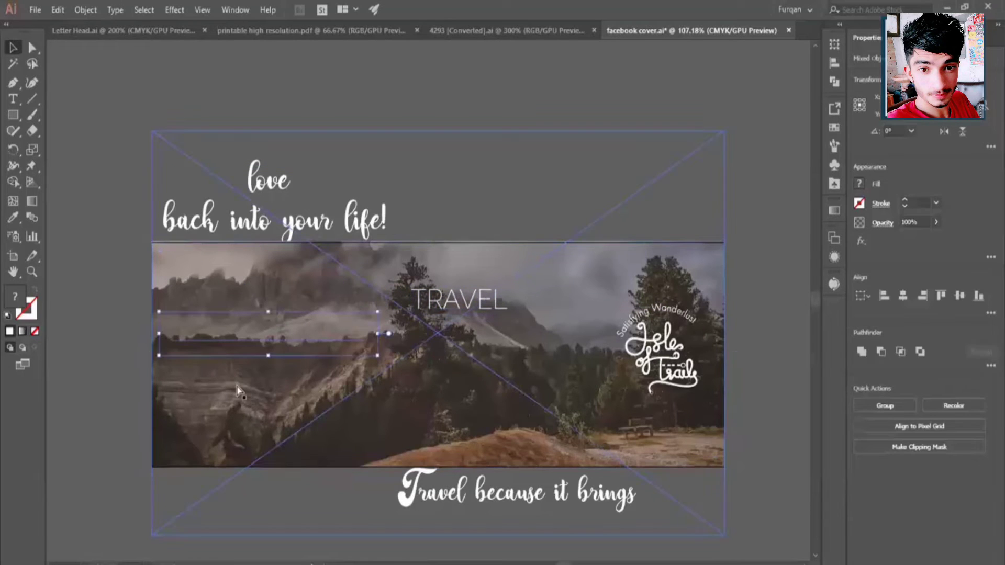
pyautogui.hotkey('ctrl', 'shift', 'z')
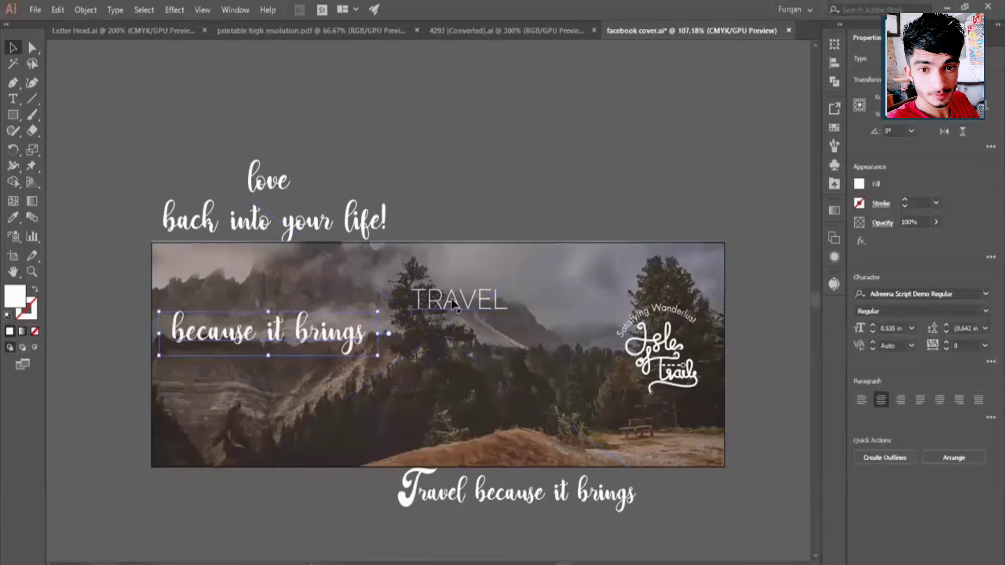
# Step: Take TRAVEL off the canvas and clip the photo with the script text as a mask
pyautogui.doubleClick(461, 301)
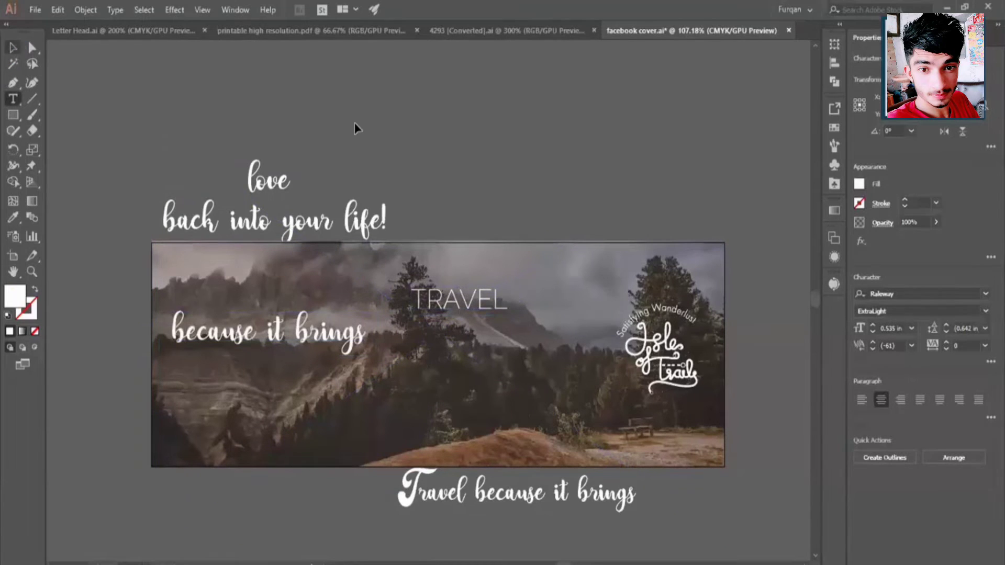
pyautogui.press('Escape')
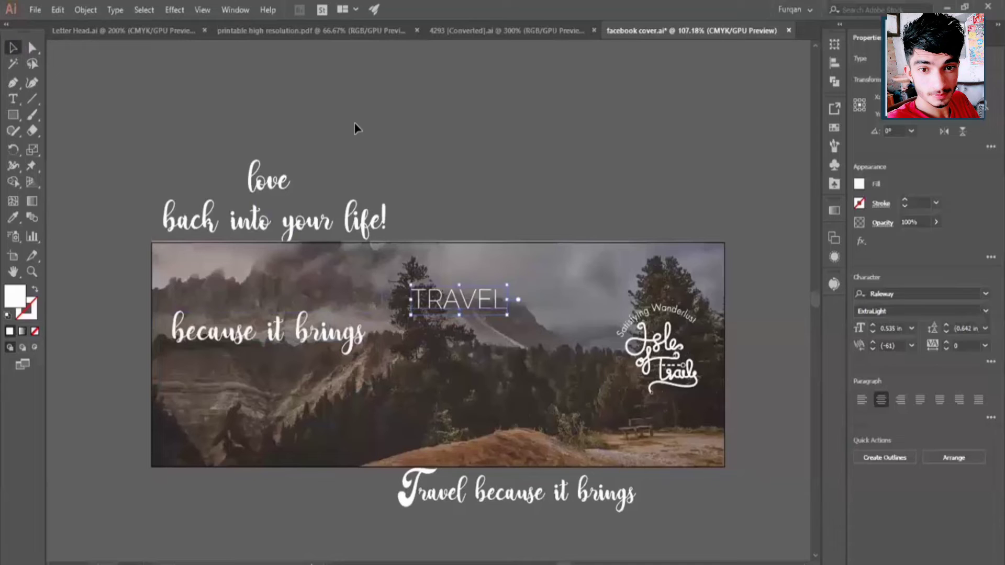
pyautogui.press('Delete')
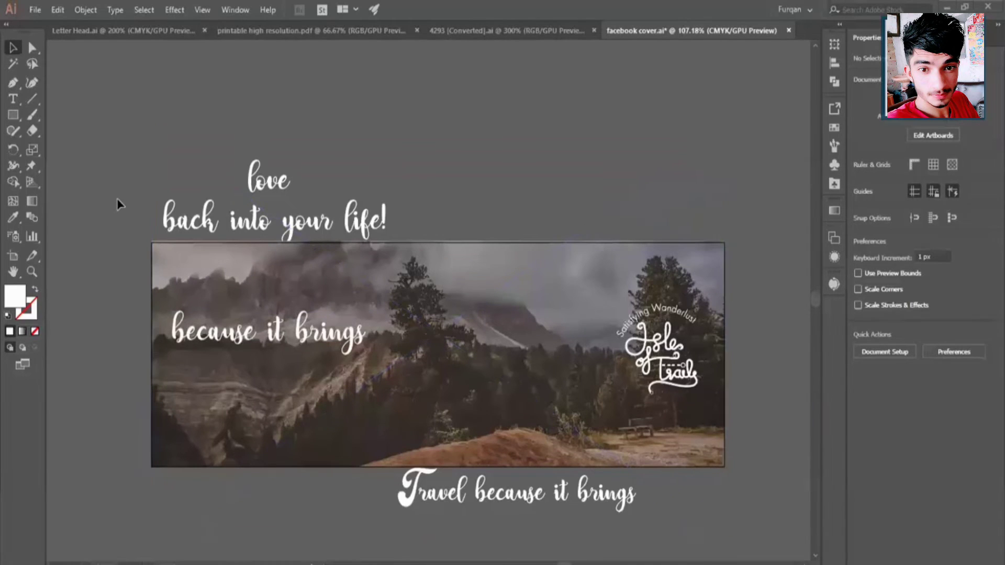
pyautogui.click(407, 390)
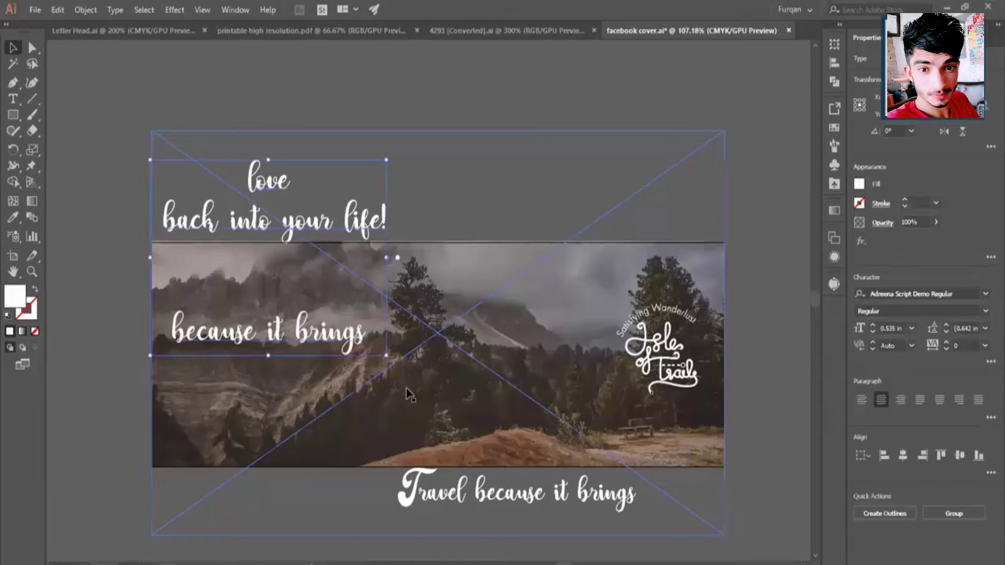
pyautogui.keyDown('shift'); pyautogui.click(525, 465); pyautogui.keyUp('shift')
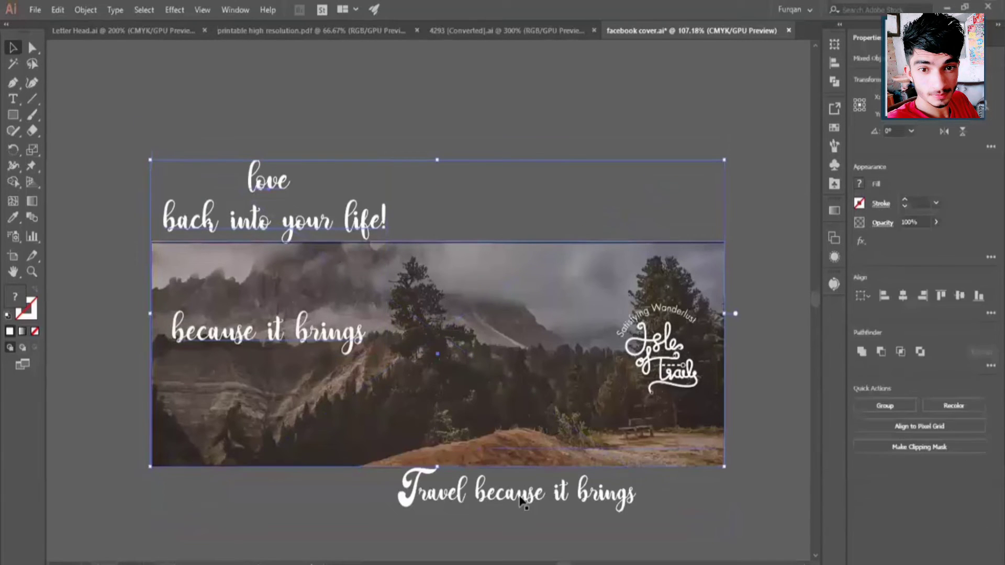
pyautogui.hotkey('ctrl', '7')
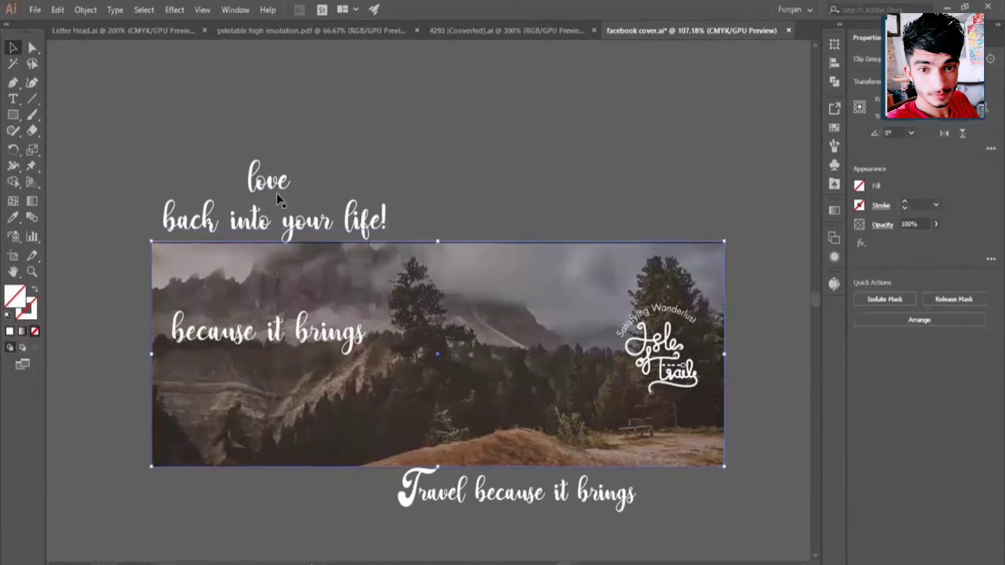
# Step: Bring TRAVEL back centred near the photo's top and zoom in on it
pyautogui.click(414, 202)
pyautogui.click(437, 302)
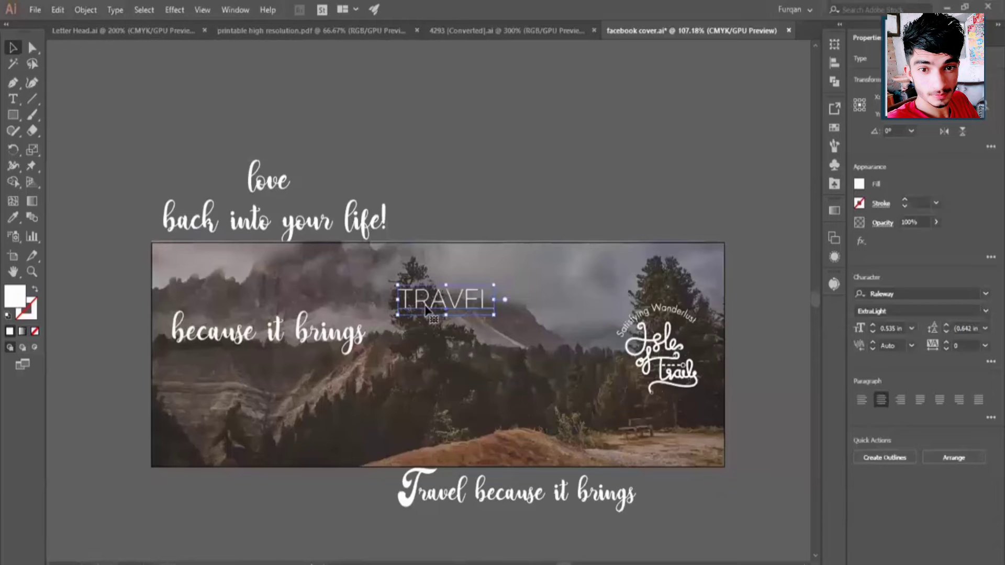
pyautogui.press('z')
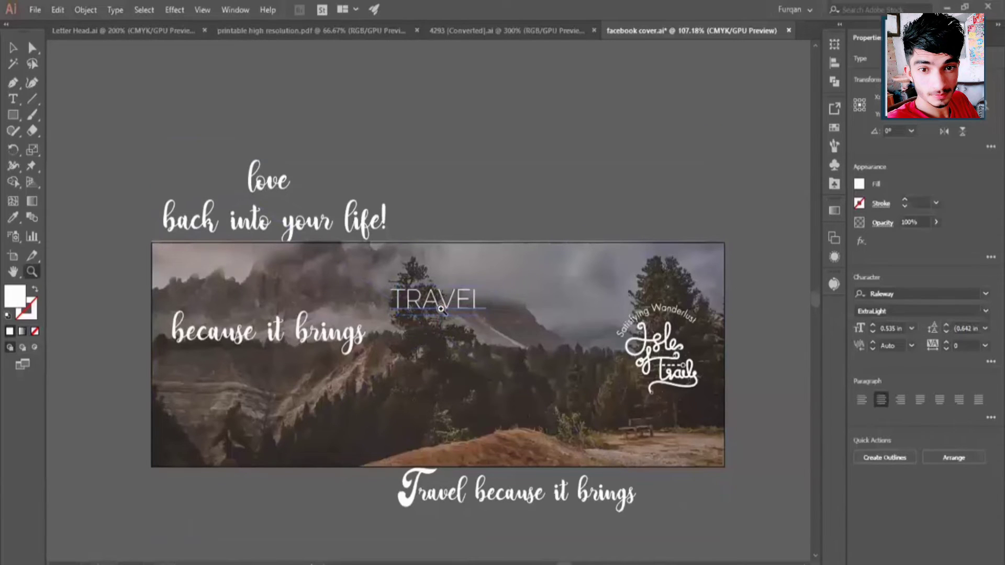
pyautogui.moveTo(442, 308)
pyautogui.mouseDown()
pyautogui.moveTo(468, 324)
pyautogui.moveTo(481, 310)
pyautogui.moveTo(499, 311)
pyautogui.moveTo(523, 335)
pyautogui.moveTo(505, 325)
pyautogui.mouseUp()
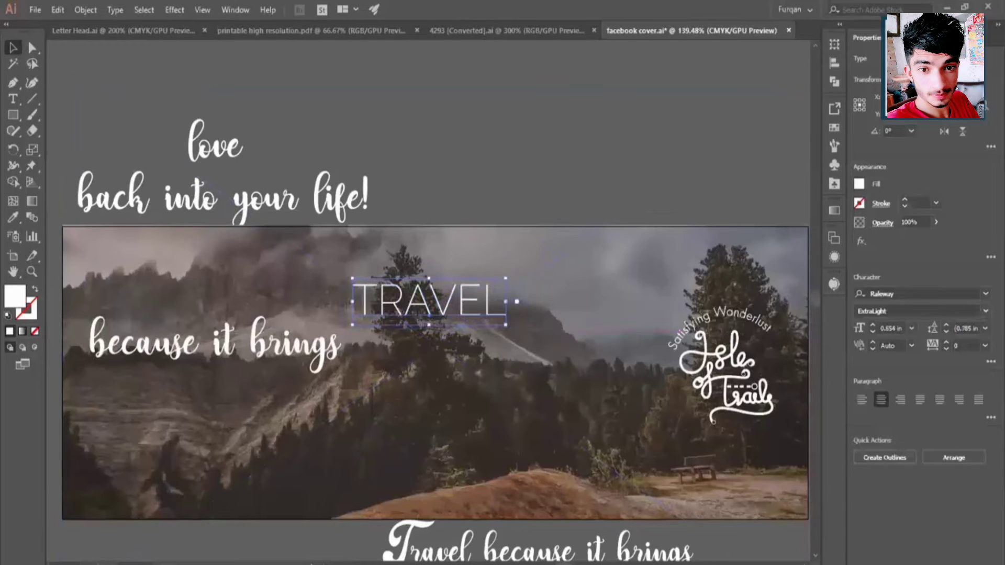
# Step: Colour TRAVEL yellow and place 'because it brings' directly beneath it
pyautogui.click(858, 184)
pyautogui.click(880, 152)
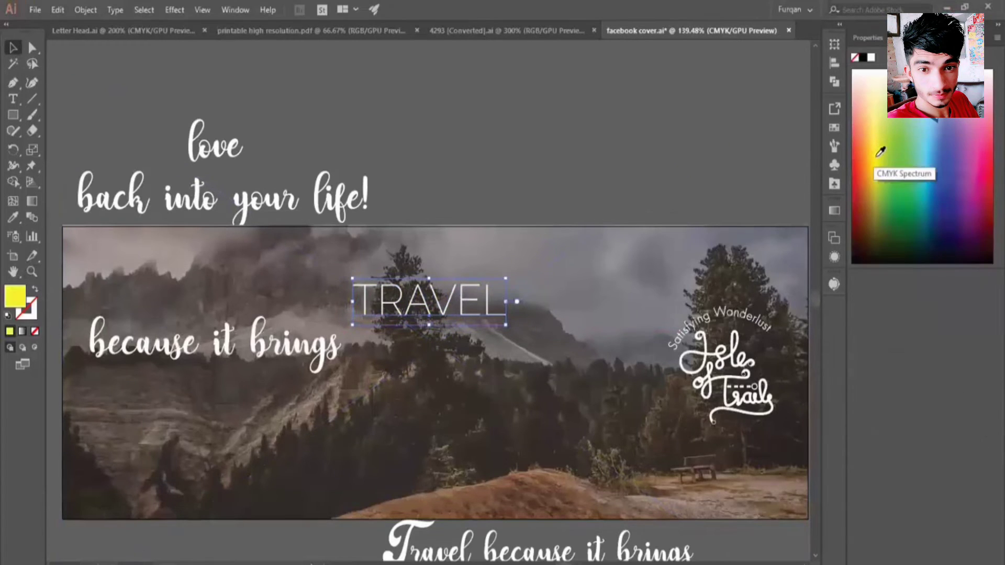
pyautogui.click(881, 152)
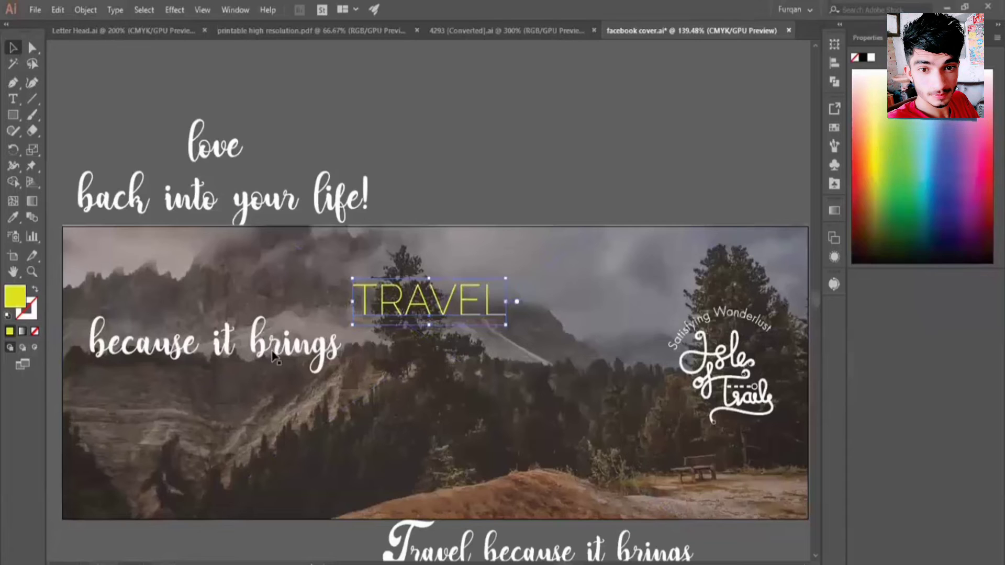
pyautogui.moveTo(273, 357); pyautogui.dragTo(450, 305)
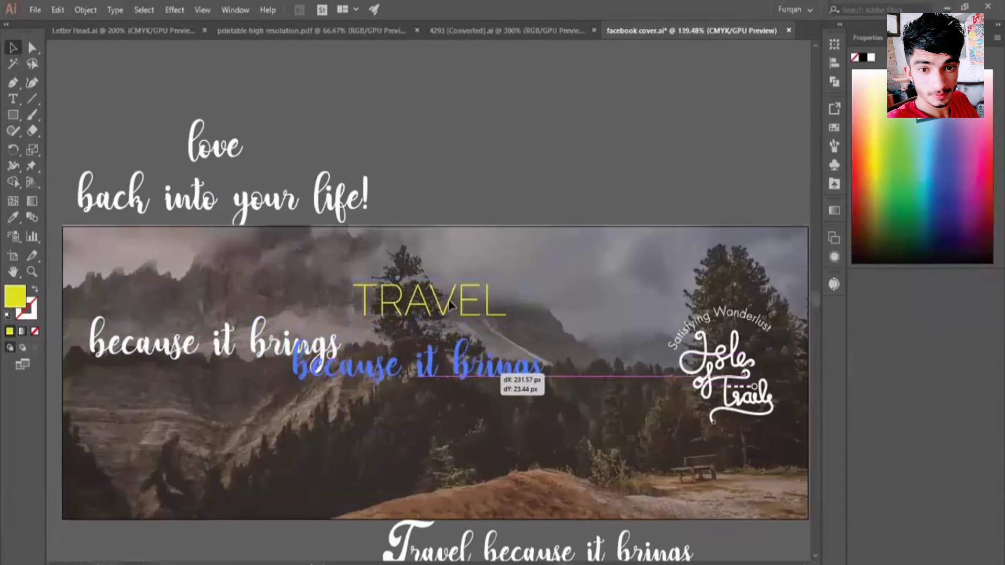
pyautogui.keyDown('shift'); pyautogui.click(434, 314); pyautogui.keyUp('shift')
# Step: Try capitalising 'Because' and 'Brings', then undo both back to lowercase
pyautogui.press('t')
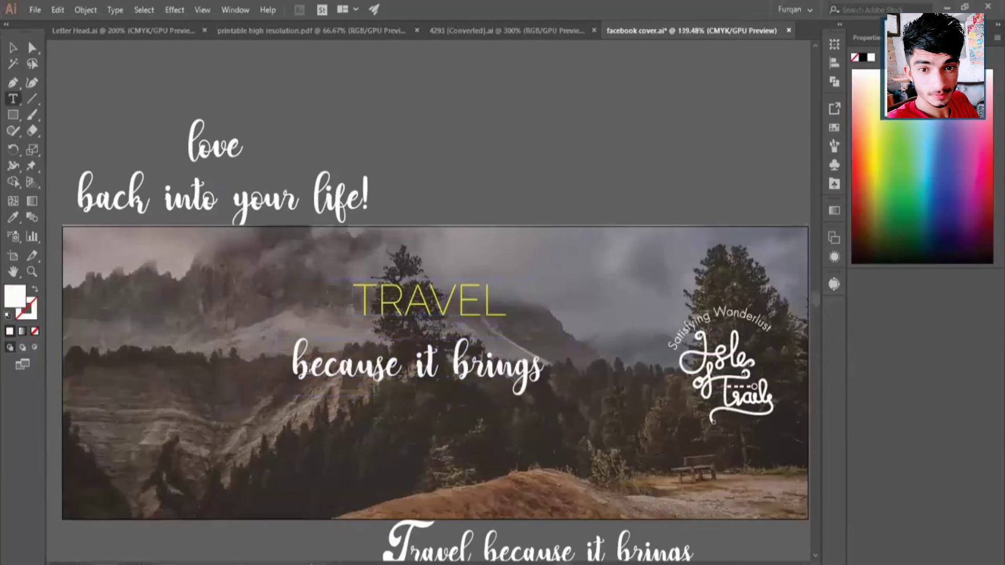
pyautogui.moveTo(311, 368); pyautogui.dragTo(281, 370)
pyautogui.write('B')
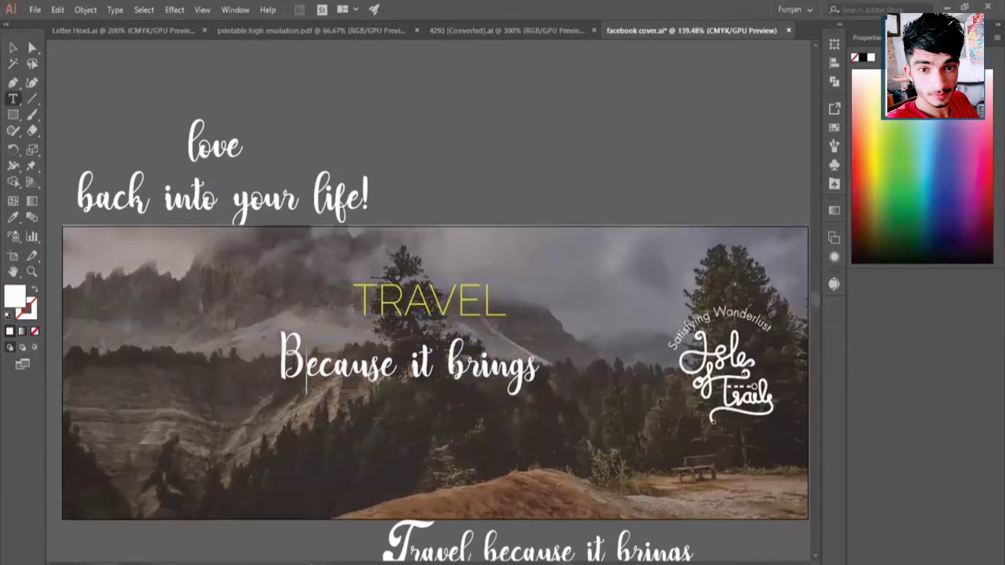
pyautogui.moveTo(467, 369); pyautogui.dragTo(449, 369)
pyautogui.write('B')
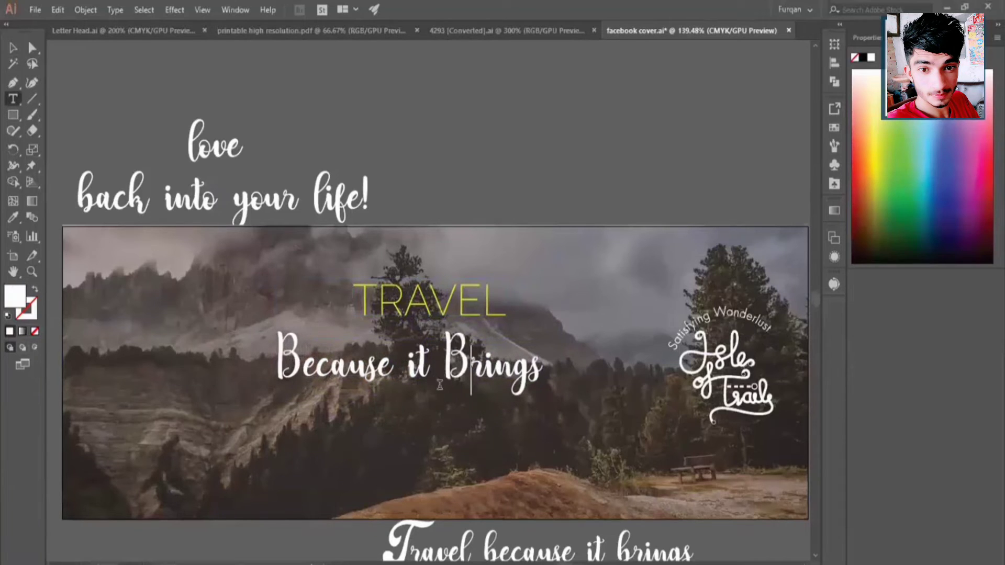
pyautogui.press('Escape')
pyautogui.hotkey('ctrl', 'z')
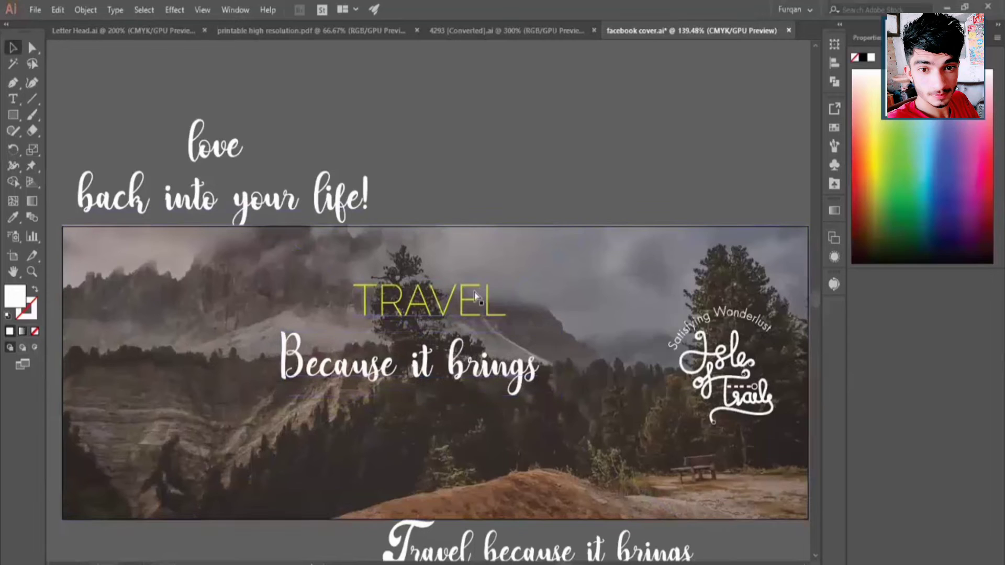
pyautogui.hotkey('ctrl', 'z')
# Step: Reselect the script line, then select the TRAVEL text
pyautogui.click(13, 49)
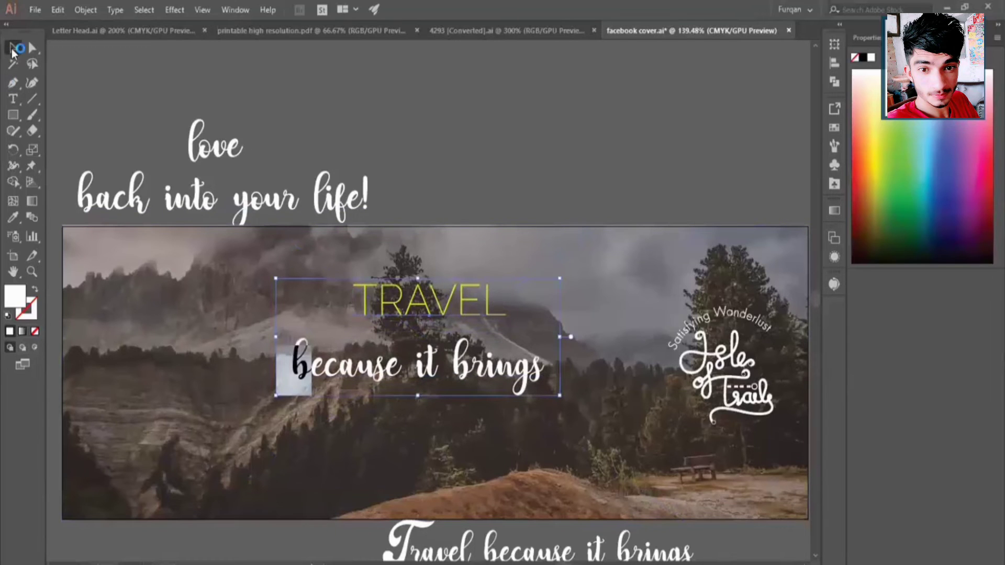
pyautogui.click(406, 128)
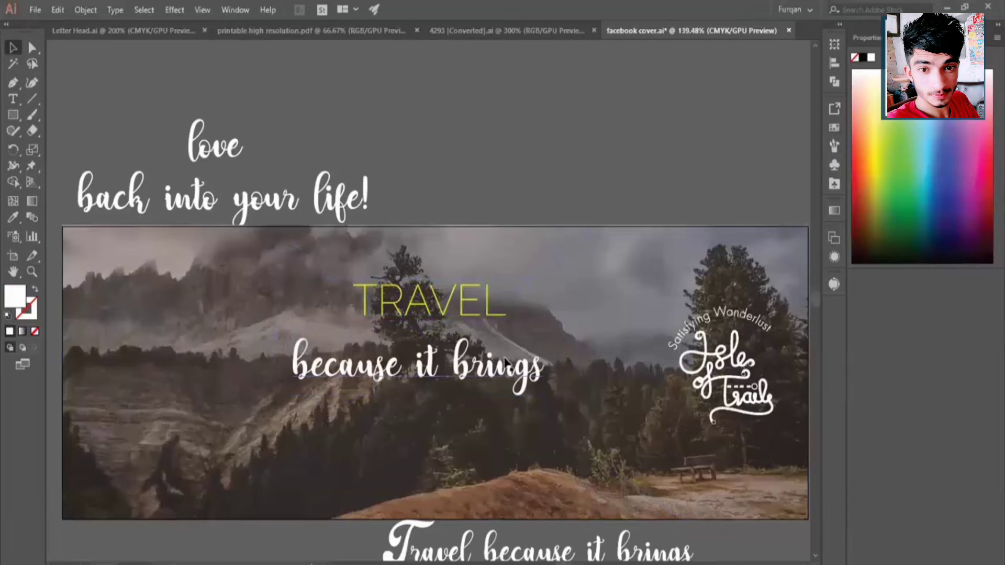
pyautogui.click(505, 377)
pyautogui.click(467, 299)
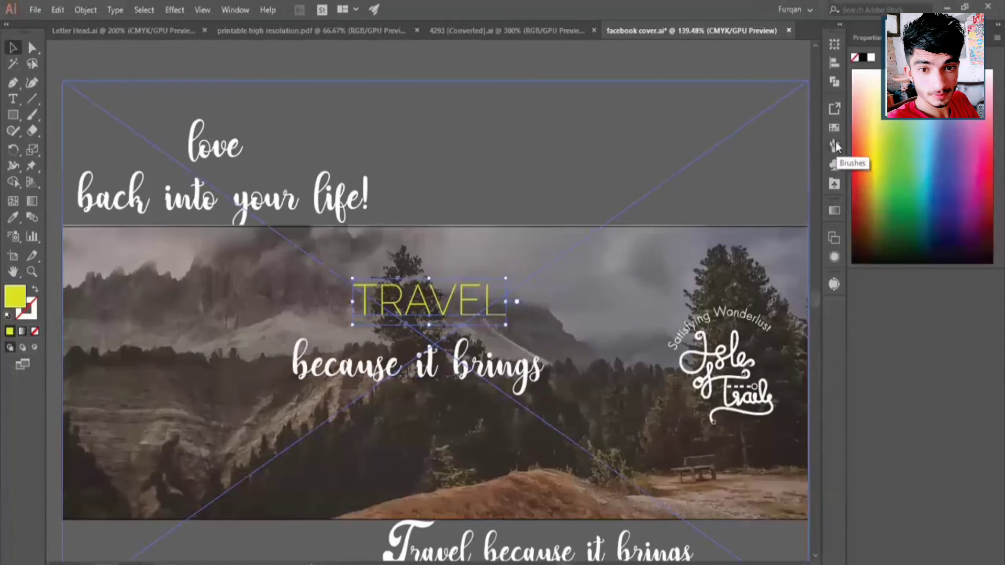
# Step: Change TRAVEL's font style from Raleway ExtraLight to Regular
pyautogui.click(876, 38)
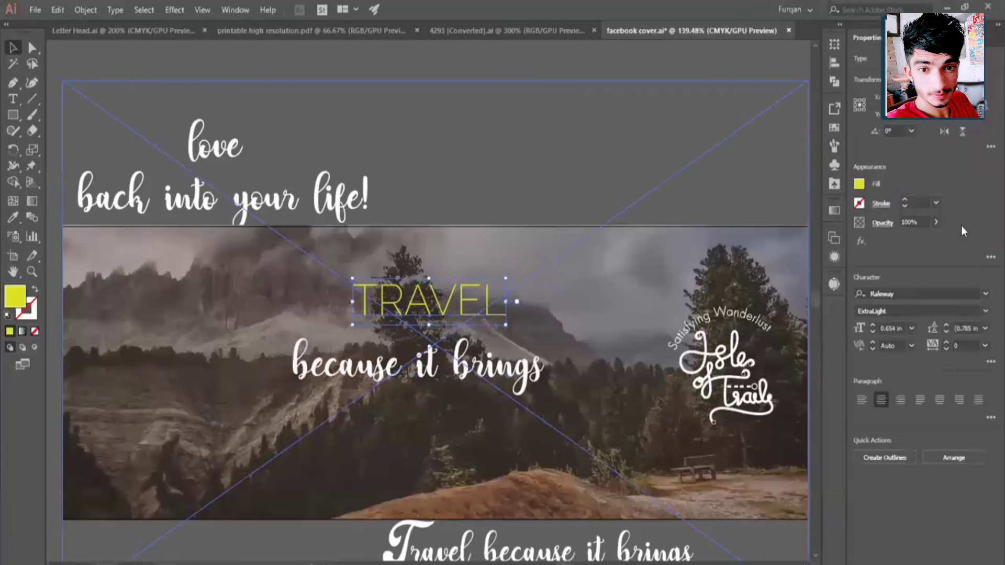
pyautogui.click(984, 312)
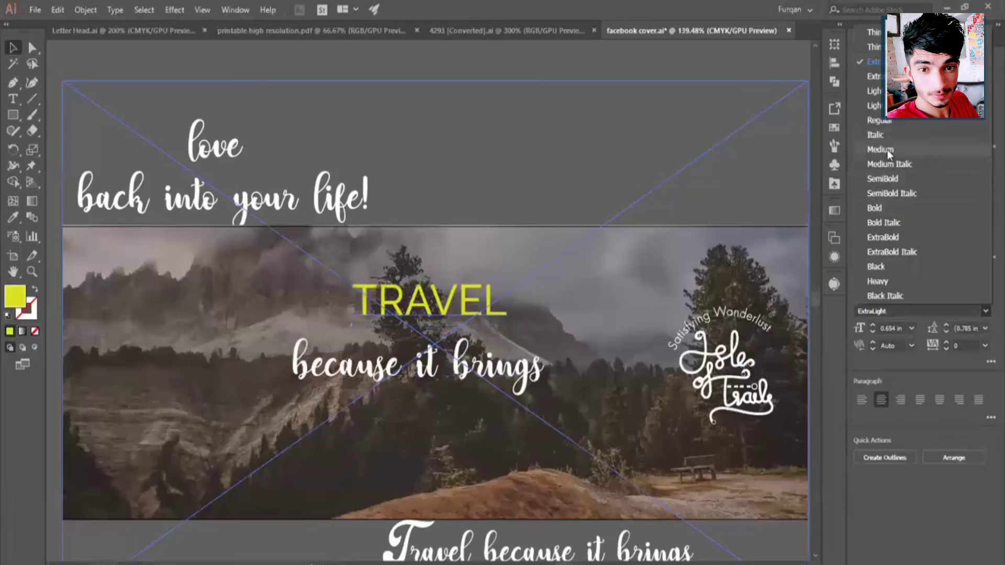
pyautogui.click(885, 122)
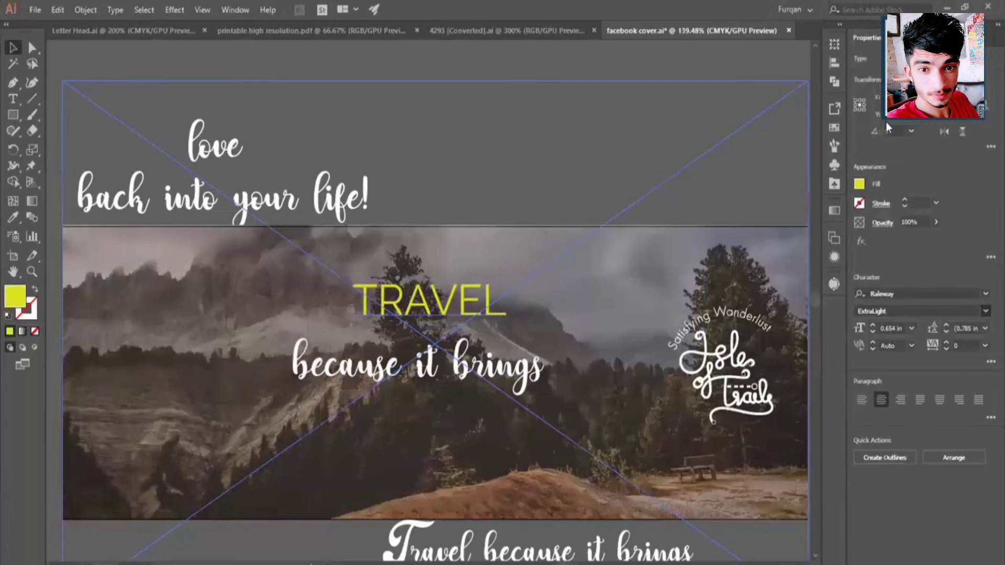
# Step: Shift TRAVEL slightly left above 'because it brings' and clear the selection
pyautogui.click(463, 199)
pyautogui.moveTo(503, 326); pyautogui.dragTo(498, 327)
pyautogui.moveTo(491, 326); pyautogui.dragTo(491, 327)
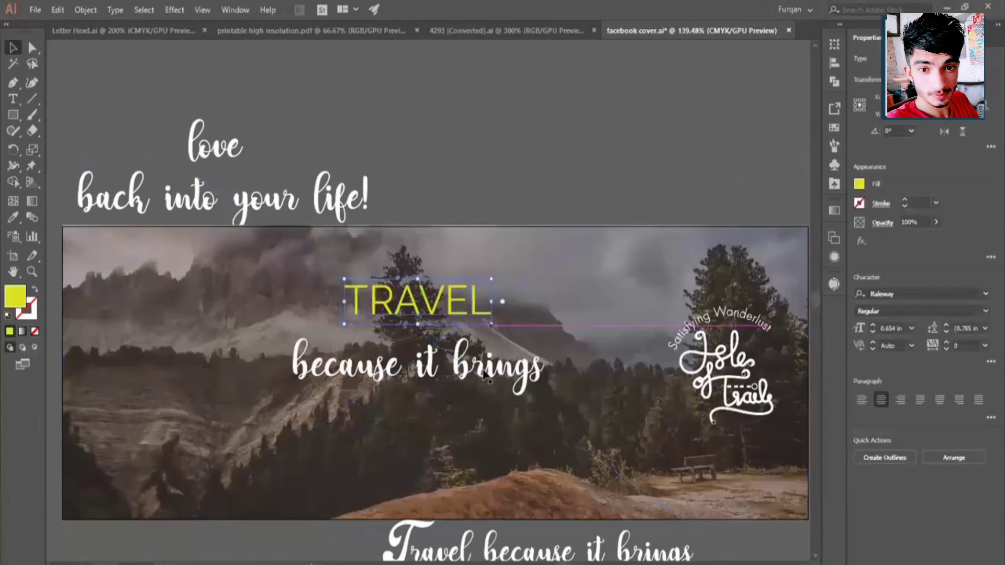
pyautogui.keyDown('shift'); pyautogui.click(484, 355); pyautogui.keyUp('shift')
pyautogui.click(498, 175)
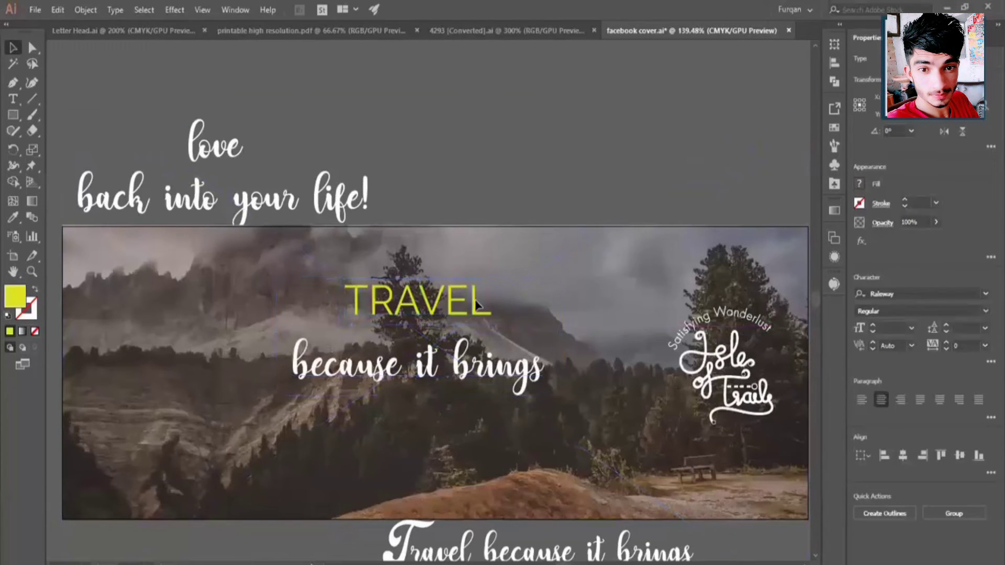
# Step: Set 'because it brings' in Allana Regular by filtering the font list to Script fonts
pyautogui.click(475, 361)
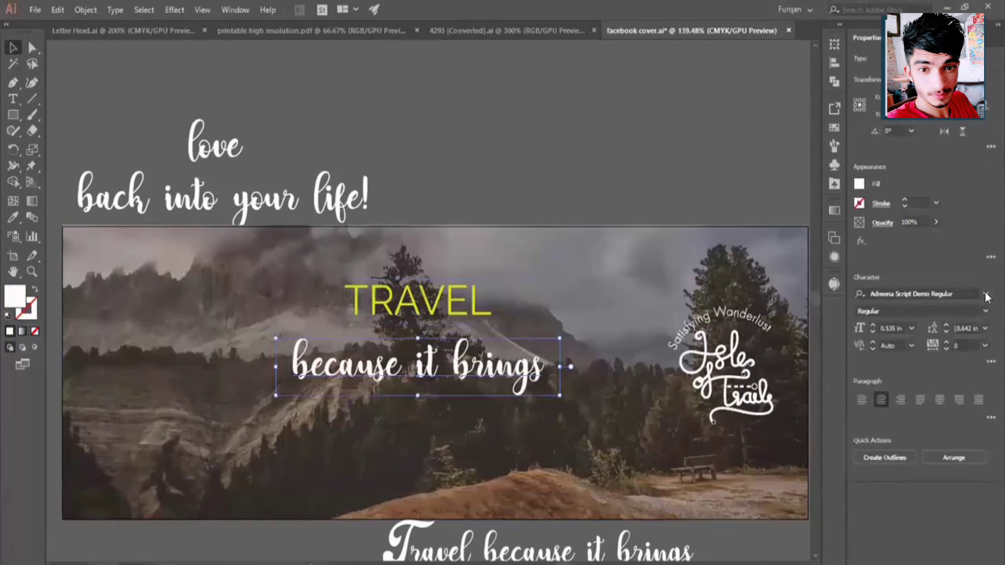
pyautogui.click(986, 295)
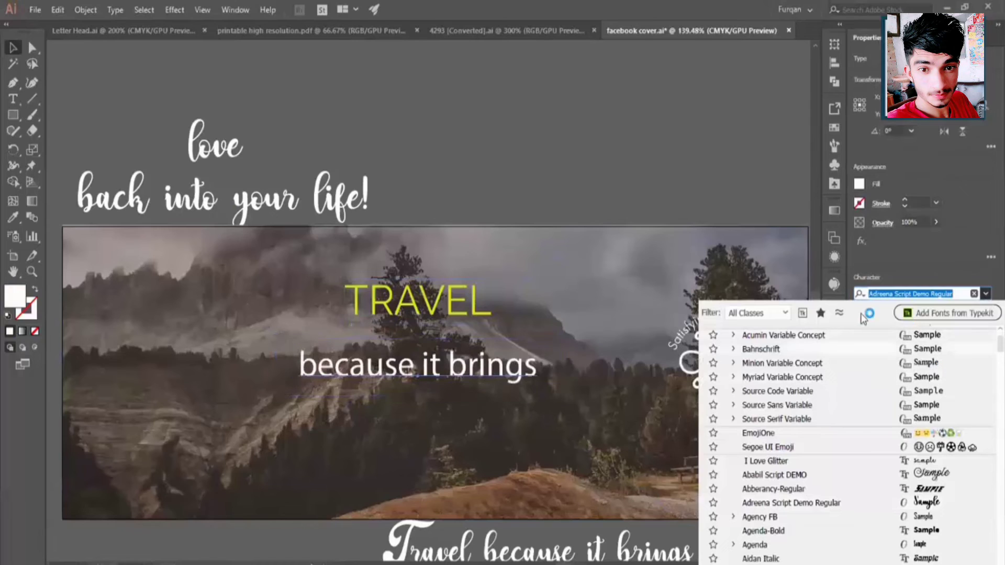
pyautogui.click(783, 313)
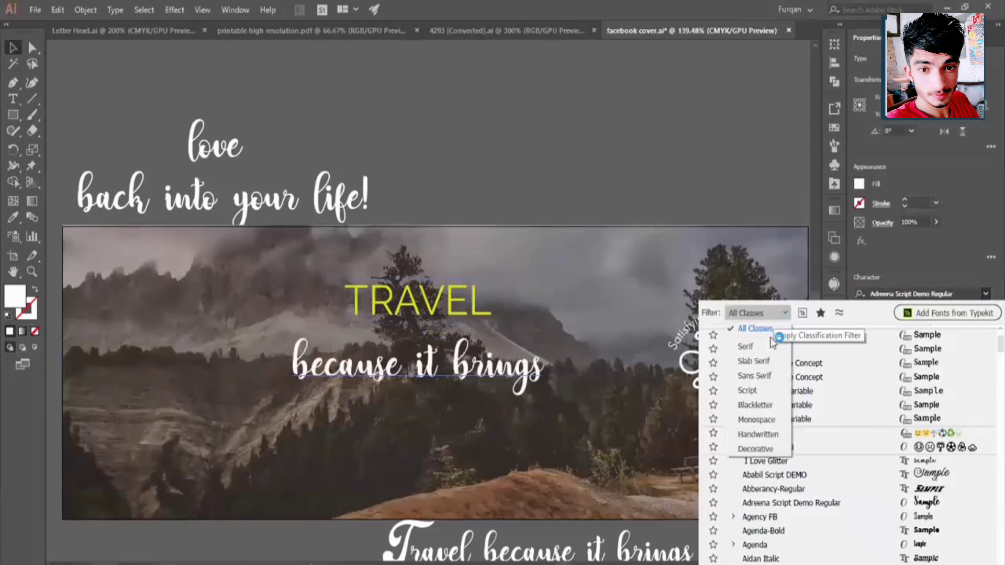
pyautogui.click(765, 389)
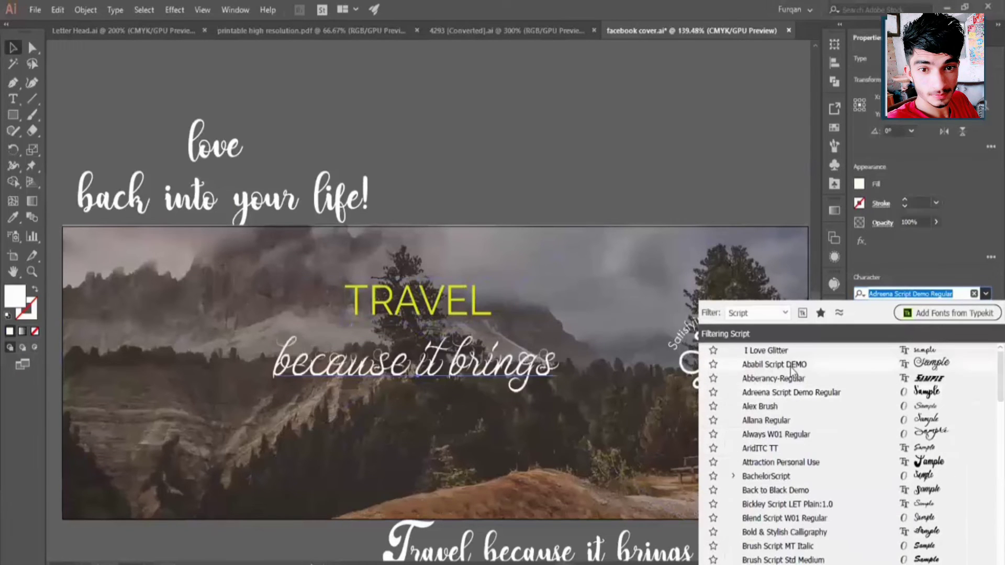
pyautogui.click(778, 422)
# Step: Enlarge TRAVEL slightly and resize the script line, tucking it just below TRAVEL
pyautogui.moveTo(523, 399); pyautogui.dragTo(539, 404)
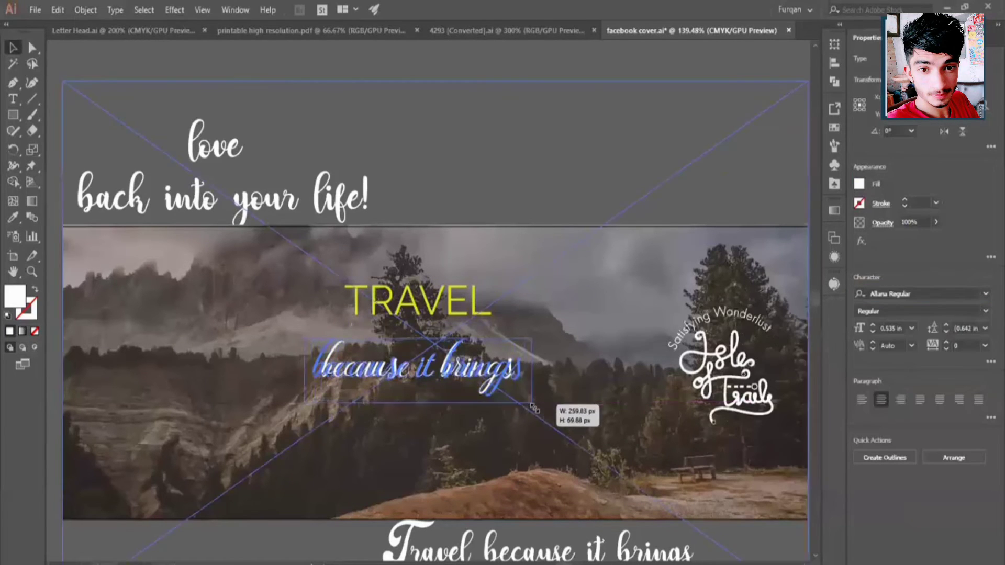
pyautogui.click(479, 318)
pyautogui.moveTo(492, 323); pyautogui.dragTo(476, 306)
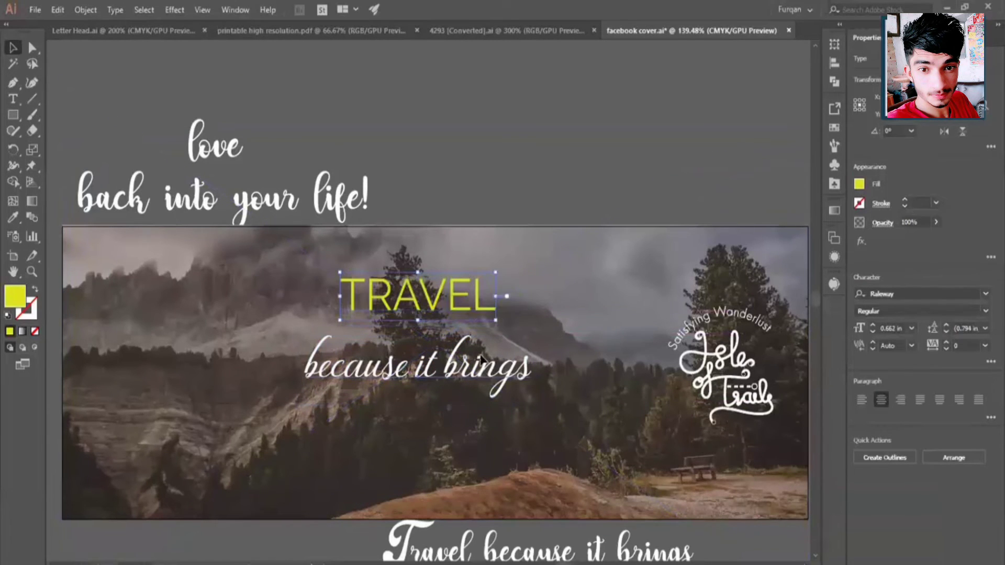
pyautogui.moveTo(484, 366); pyautogui.dragTo(484, 348)
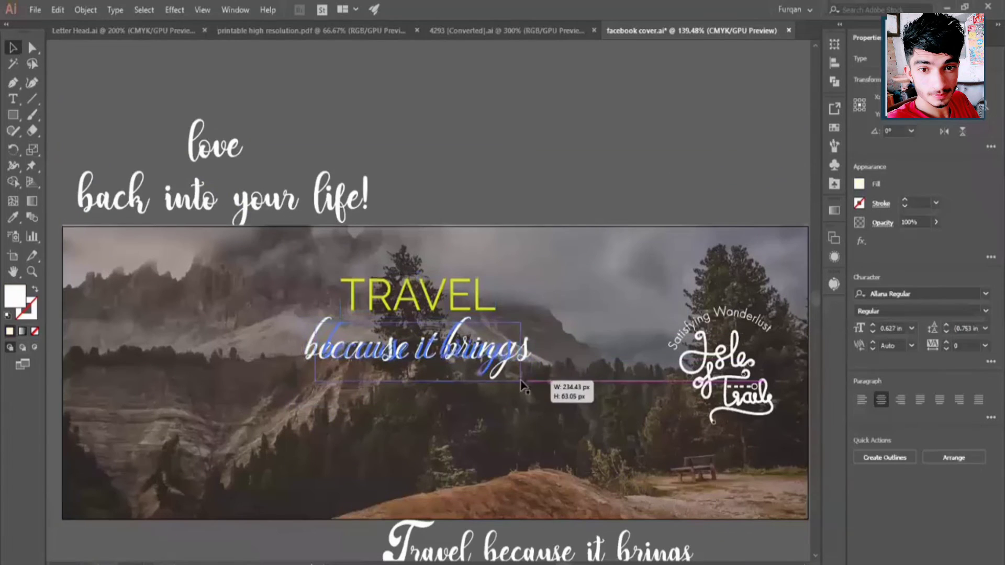
pyautogui.moveTo(524, 383); pyautogui.dragTo(522, 384)
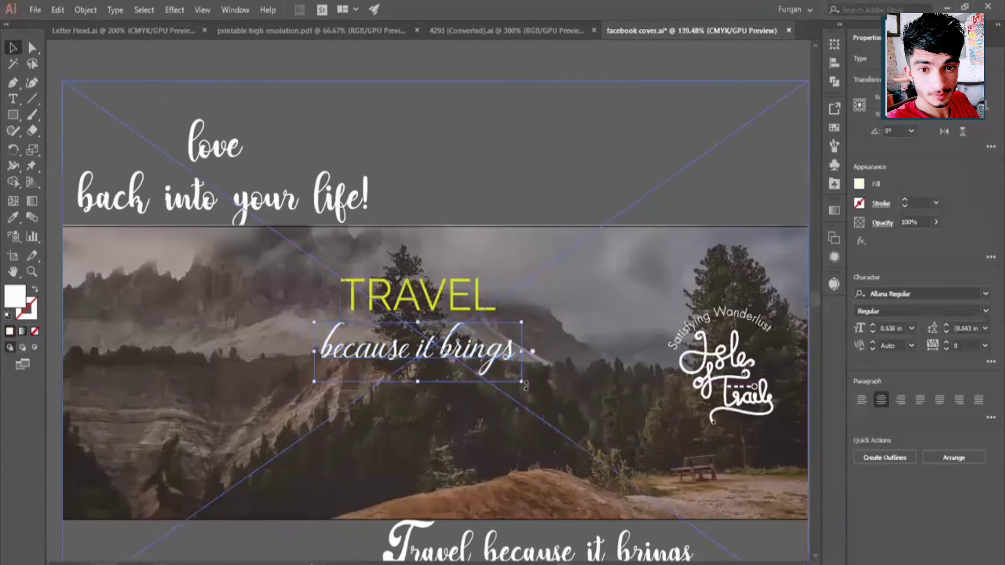
pyautogui.keyDown('shift'); pyautogui.click(433, 303); pyautogui.keyUp('shift')
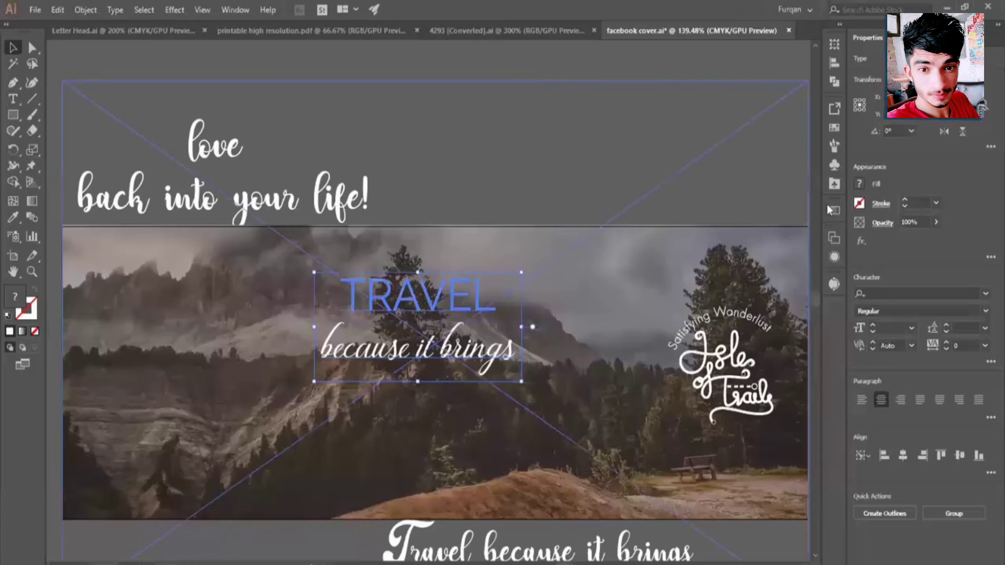
# Step: Change TRAVEL's font weight to SemiBold
pyautogui.click(833, 63)
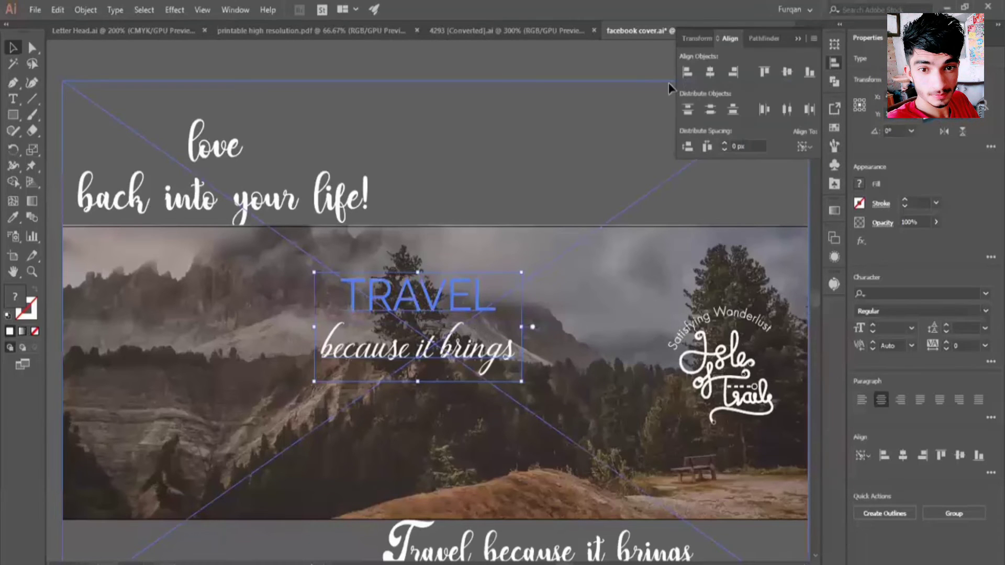
pyautogui.click(561, 169)
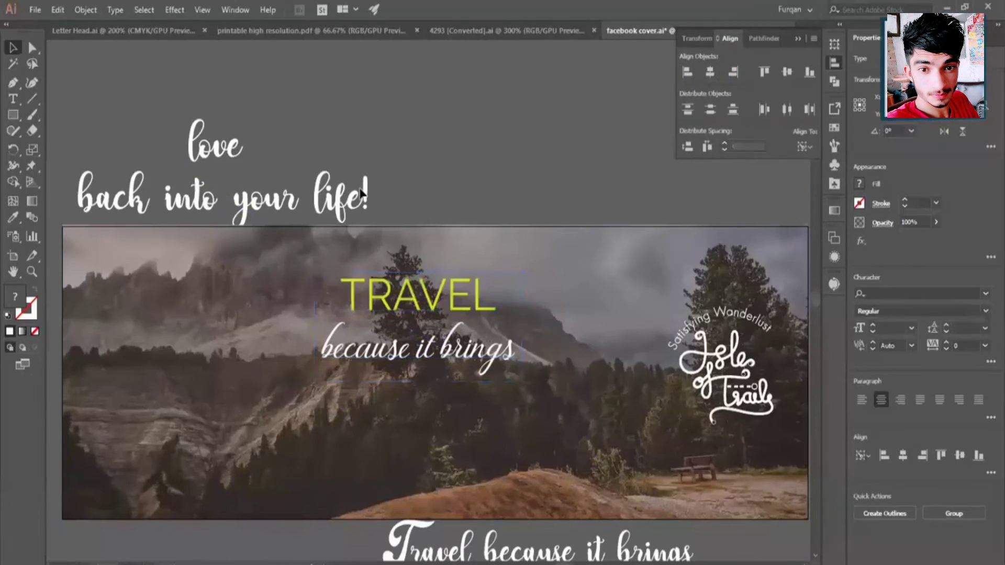
pyautogui.click(248, 182)
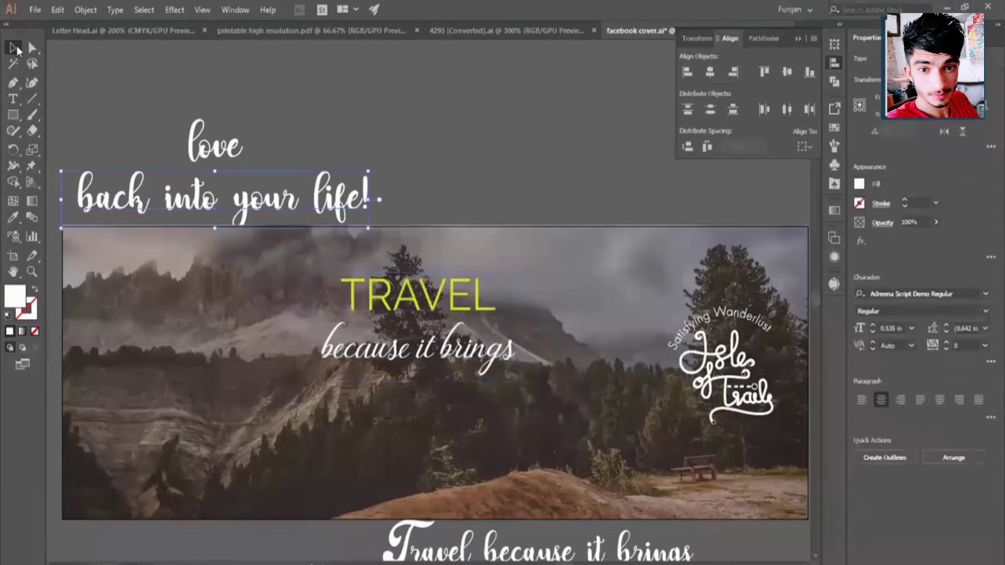
pyautogui.click(459, 310)
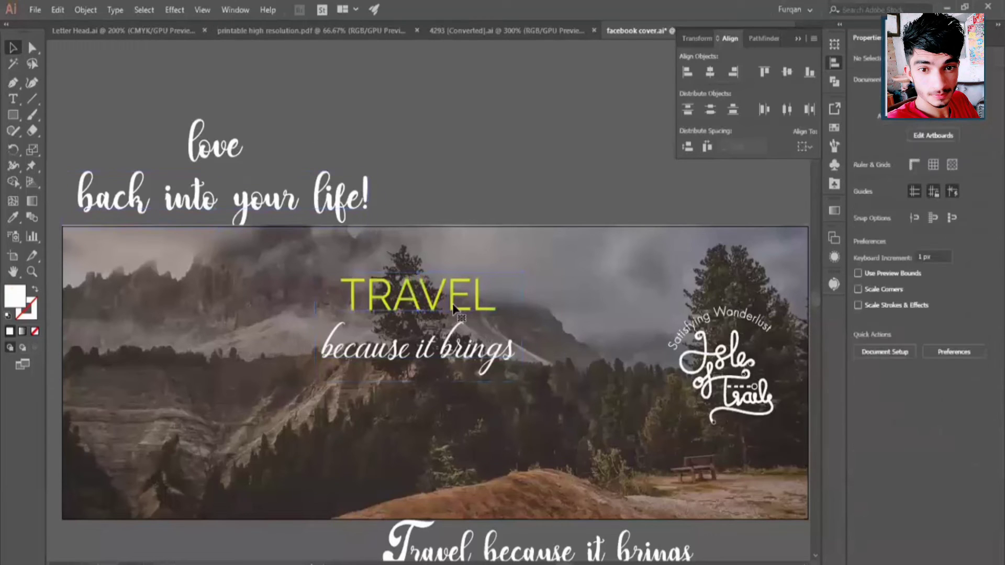
pyautogui.moveTo(453, 309); pyautogui.dragTo(449, 317)
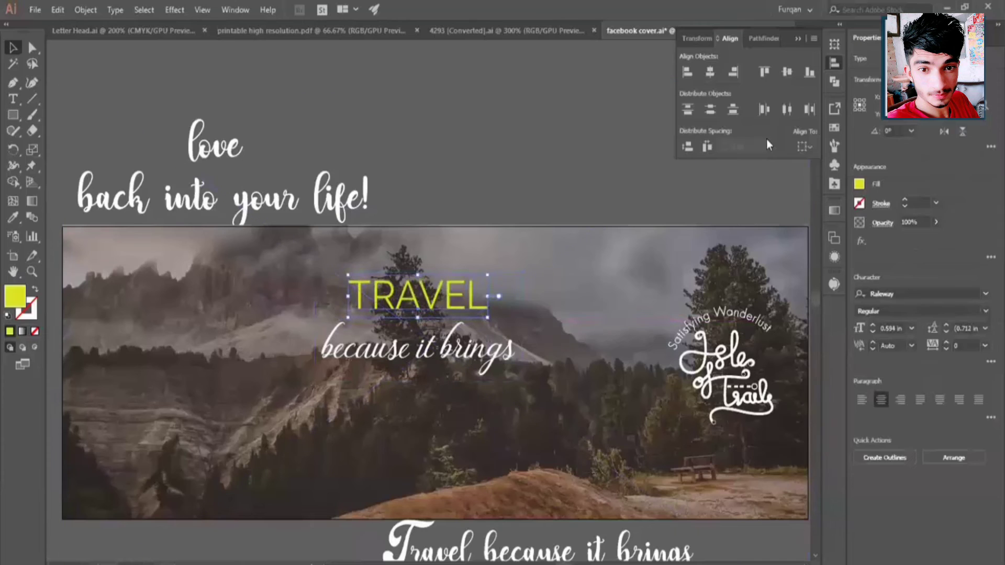
pyautogui.click(986, 312)
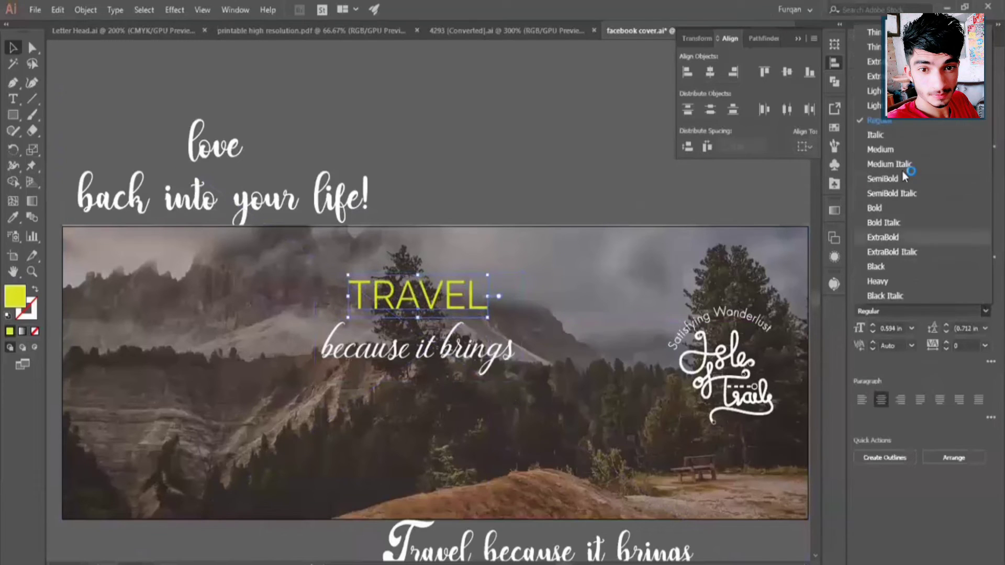
pyautogui.click(496, 222)
pyautogui.click(505, 358)
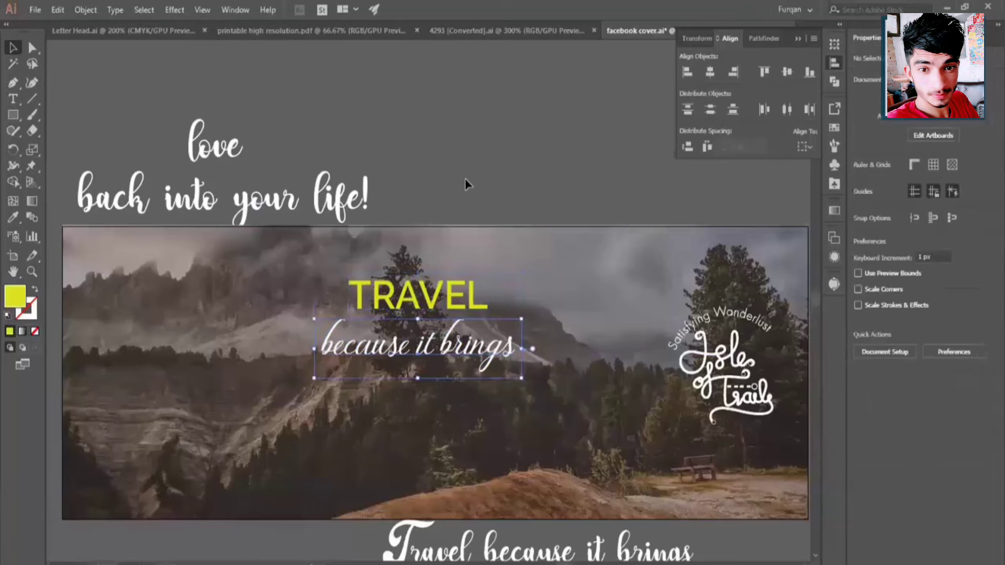
pyautogui.click(347, 207)
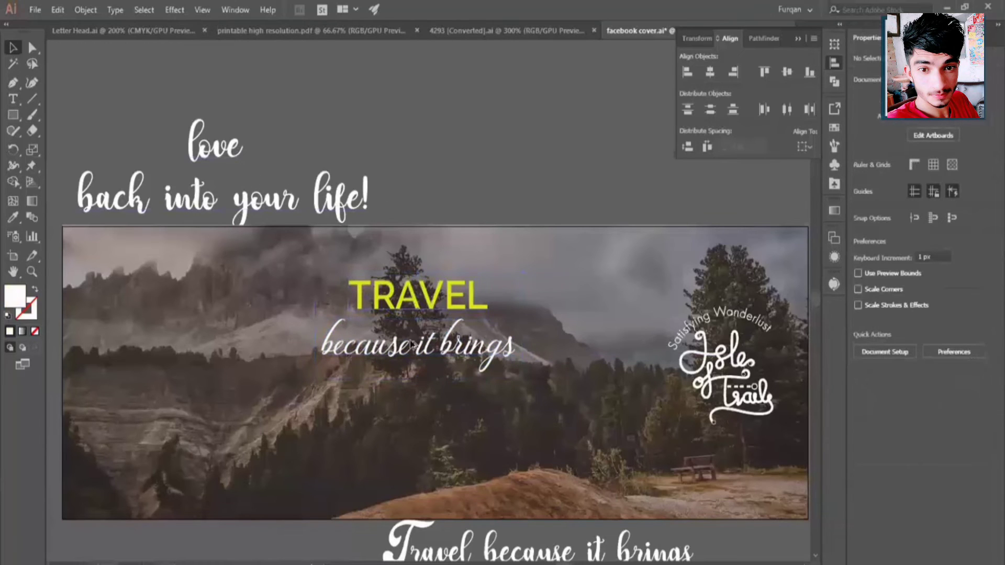
# Step: Duplicate TRAVEL below the script line and change the copy to read LOVE
pyautogui.moveTo(413, 345); pyautogui.dragTo(416, 400)
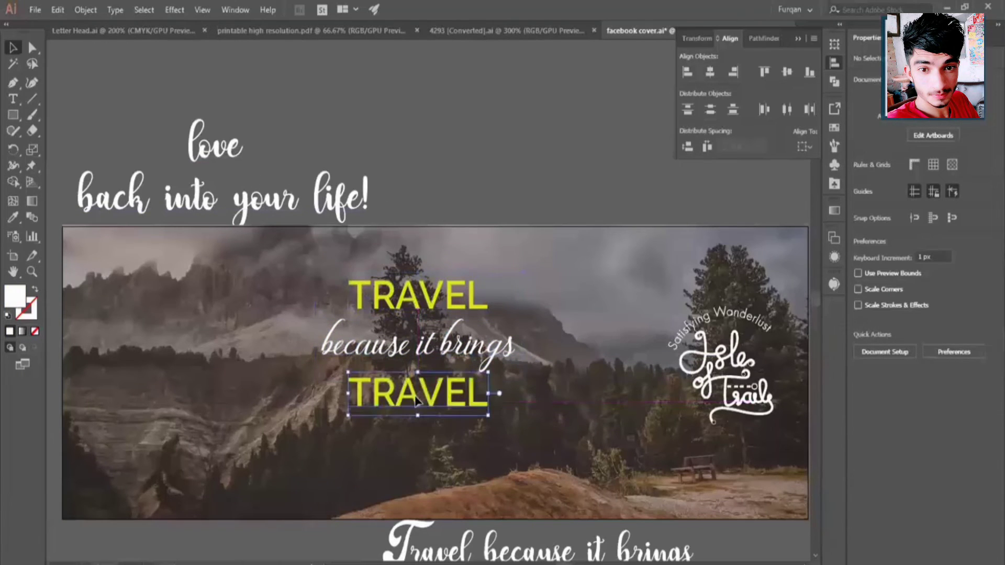
pyautogui.doubleClick(415, 400)
pyautogui.write('LOVE')
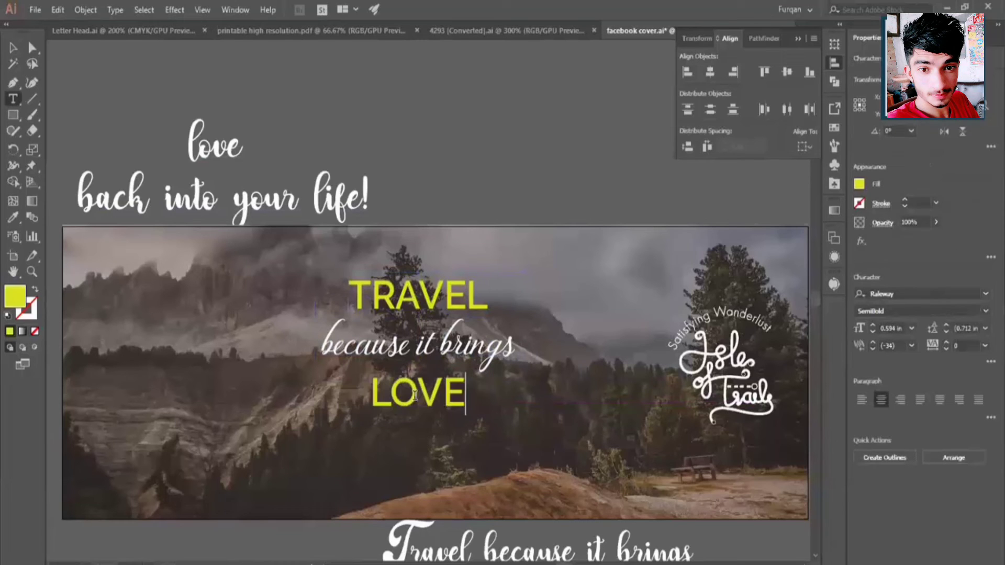
pyautogui.press('Escape')
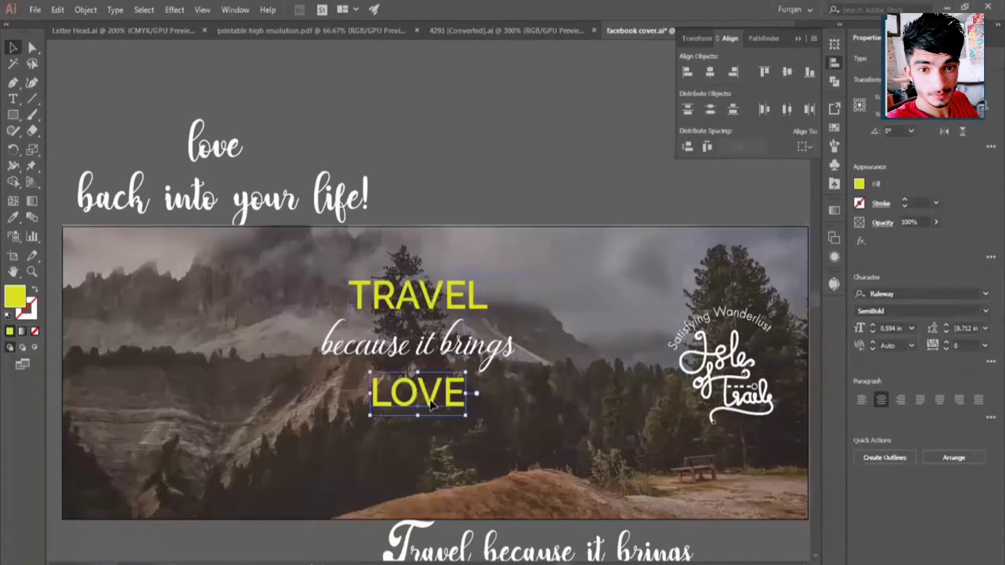
pyautogui.keyDown('shift'); pyautogui.click(428, 349); pyautogui.keyUp('shift')
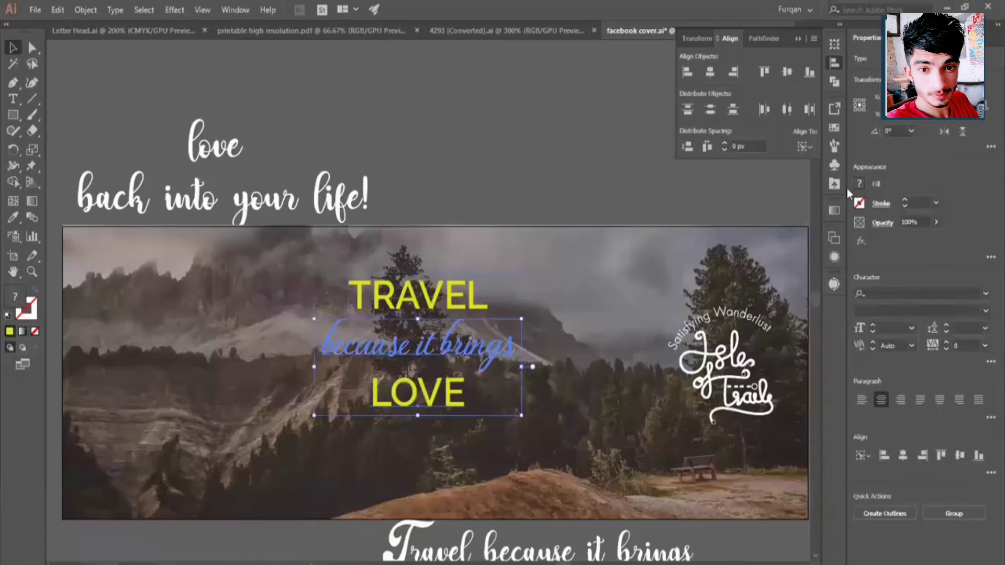
pyautogui.keyDown('shift'); pyautogui.click(450, 348); pyautogui.keyUp('shift')
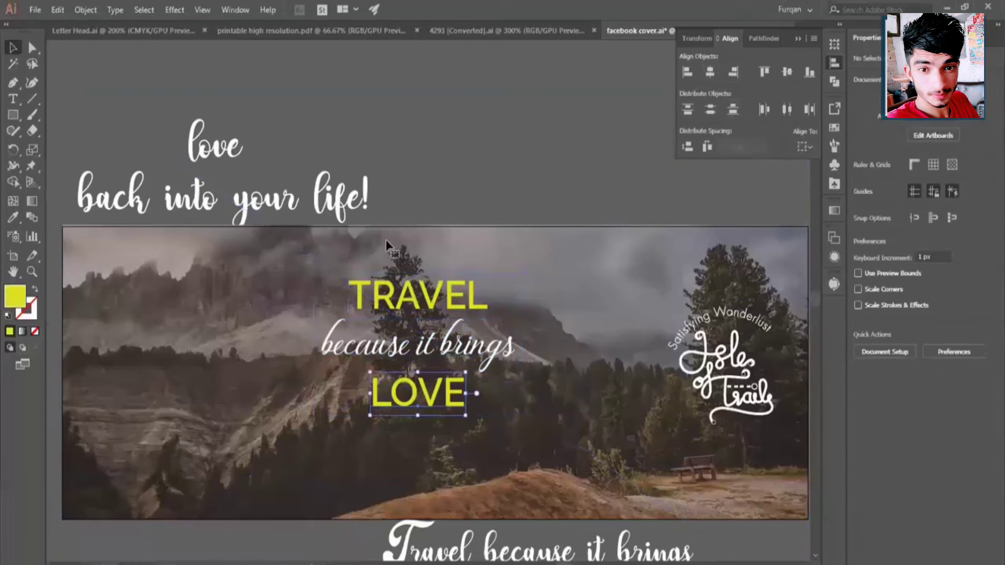
# Step: Copy the script line below LOVE and retype it as 'back into your life'
pyautogui.click(204, 217)
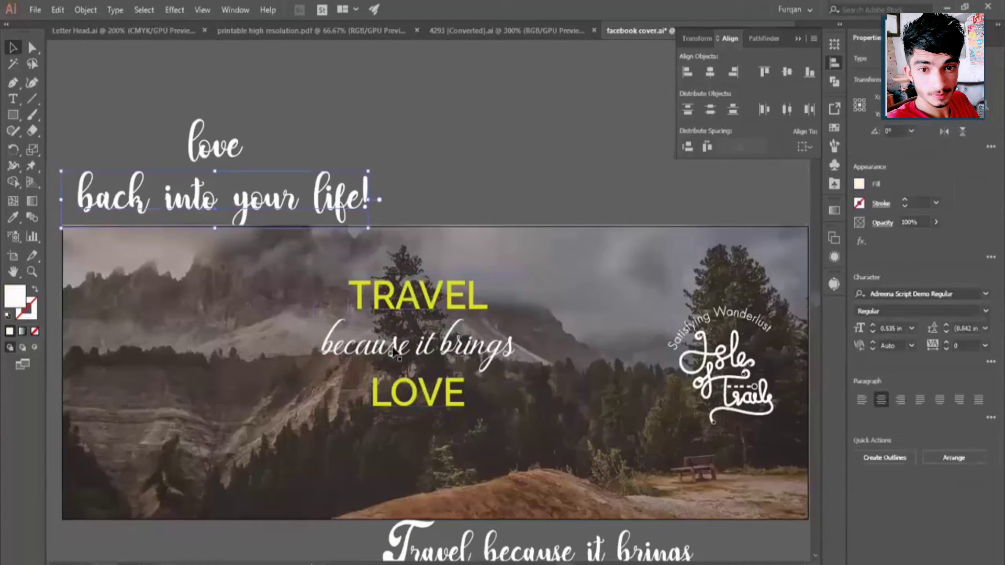
pyautogui.moveTo(413, 347); pyautogui.dragTo(413, 350)
pyautogui.moveTo(396, 438); pyautogui.dragTo(396, 446)
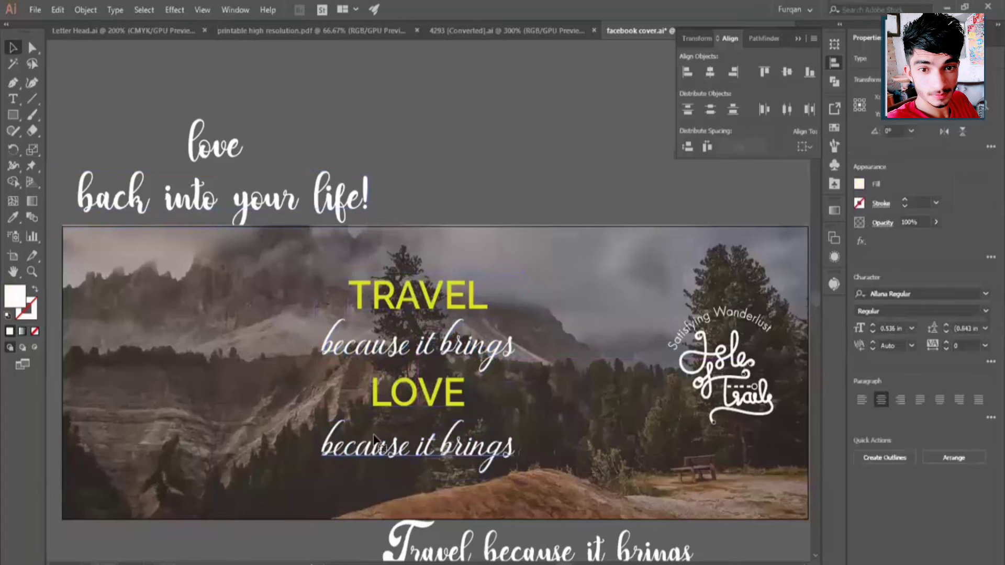
pyautogui.tripleClick(373, 432)
pyautogui.write('ba')
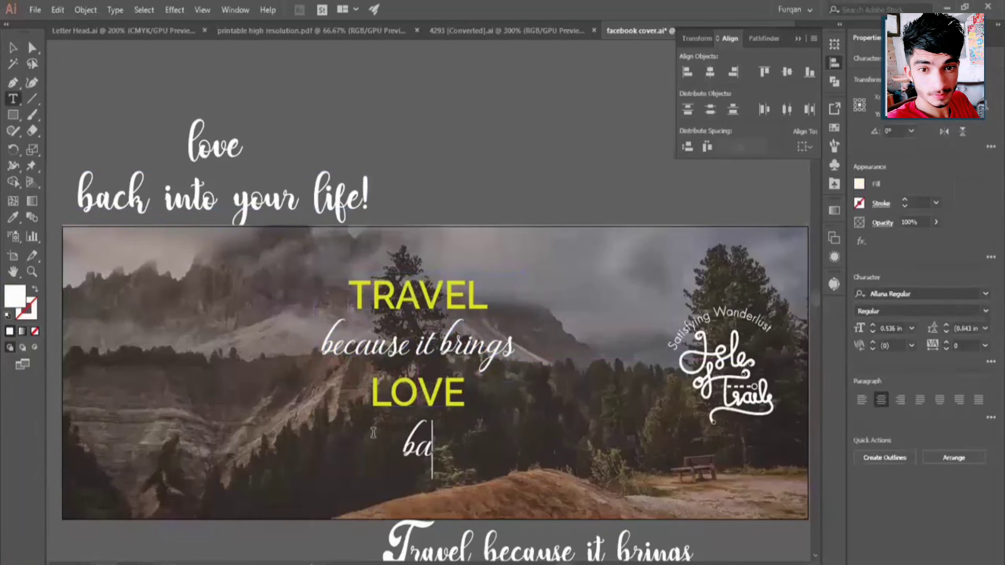
pyautogui.write('ck into')
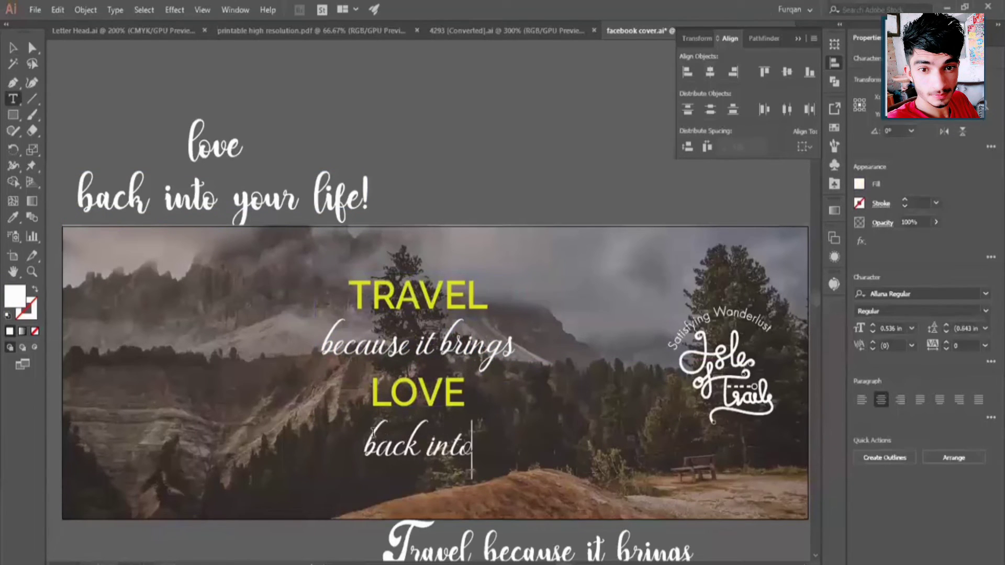
pyautogui.write(' your lige')
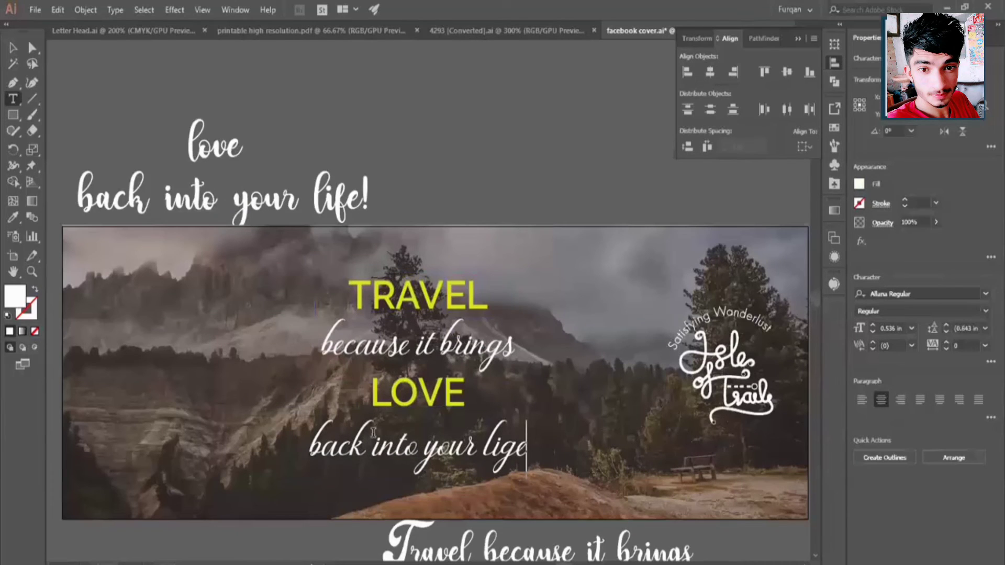
pyautogui.press('BackSpace')
pyautogui.press('BackSpace')
pyautogui.write('fe')
pyautogui.press('Escape')
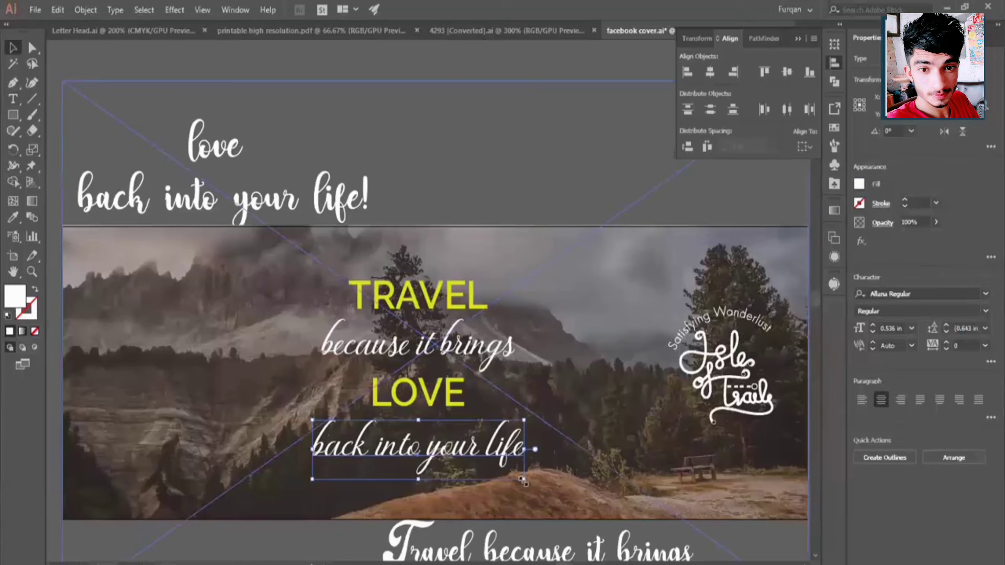
pyautogui.moveTo(524, 480); pyautogui.dragTo(527, 483)
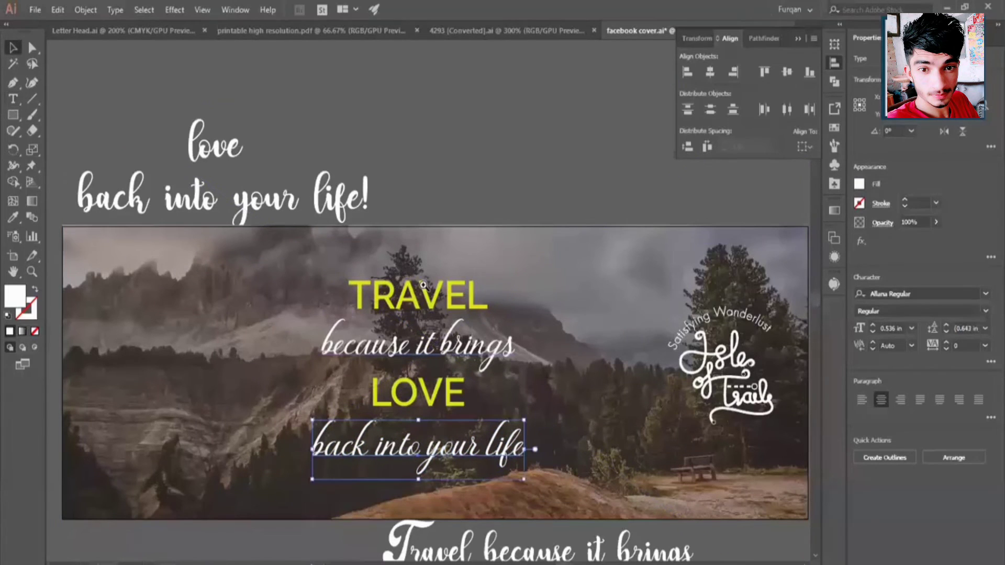
pyautogui.hotkey('ctrl', '-')
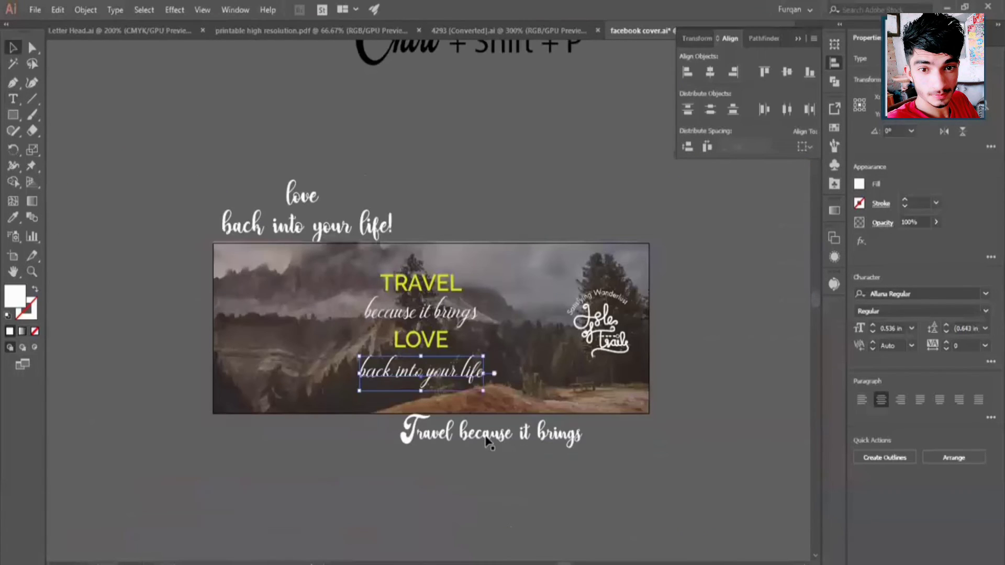
# Step: Move the spare text blocks and the logo off the banner
pyautogui.moveTo(515, 440); pyautogui.dragTo(238, 502)
pyautogui.press('z')
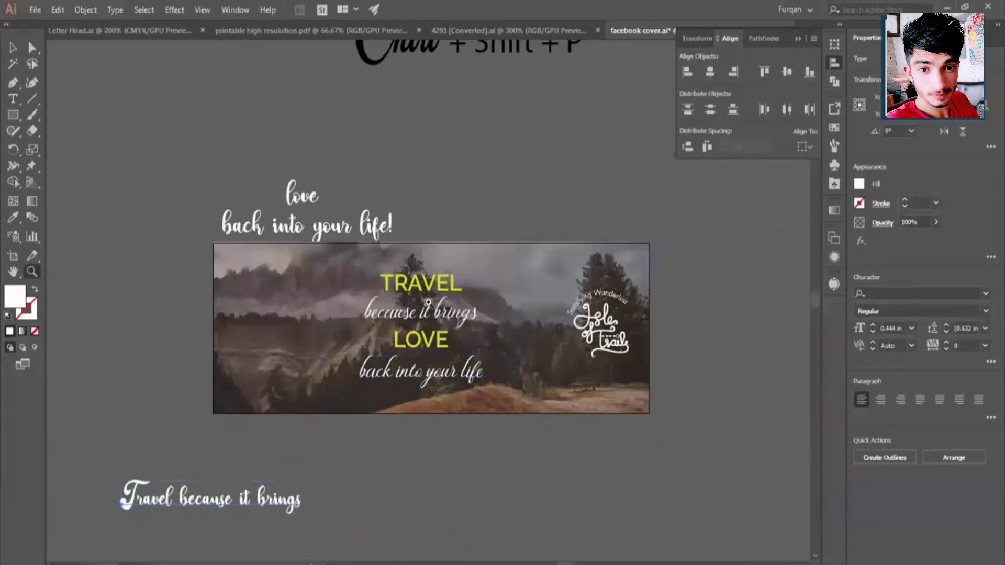
pyautogui.keyDown('alt'); pyautogui.click(439, 297); pyautogui.keyUp('alt')
pyautogui.press('v')
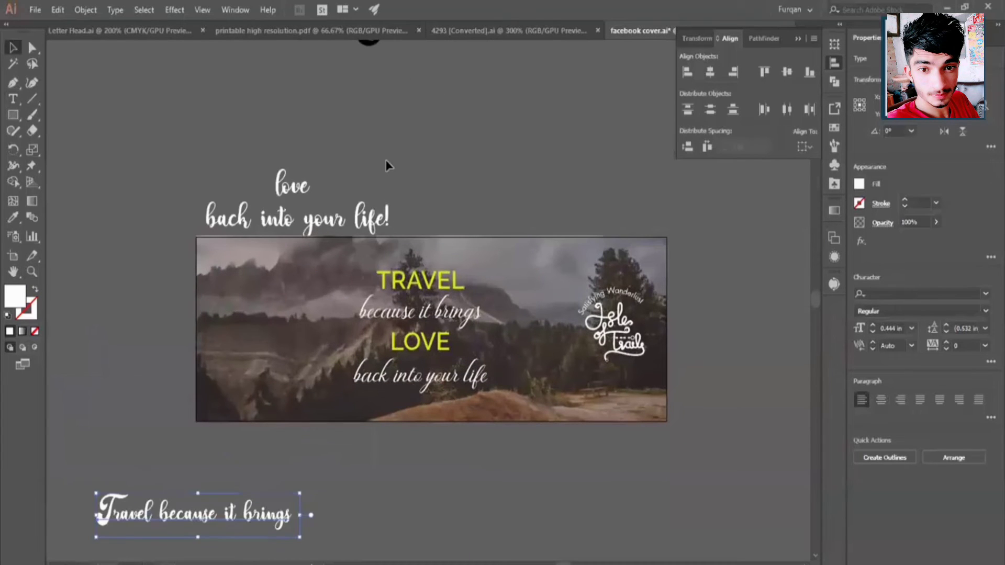
pyautogui.click(340, 215)
pyautogui.moveTo(320, 220); pyautogui.dragTo(163, 129)
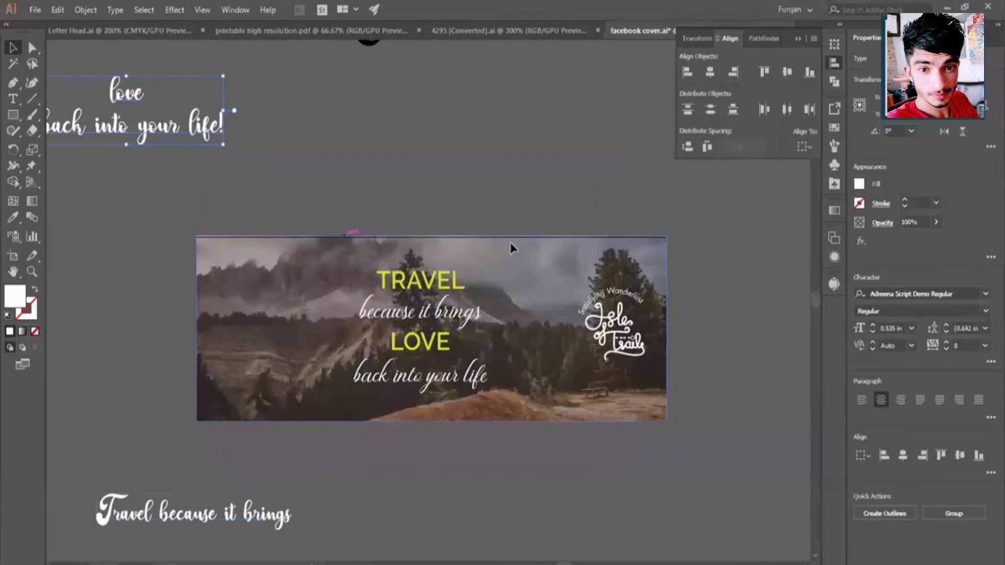
pyautogui.moveTo(641, 345); pyautogui.dragTo(779, 333)
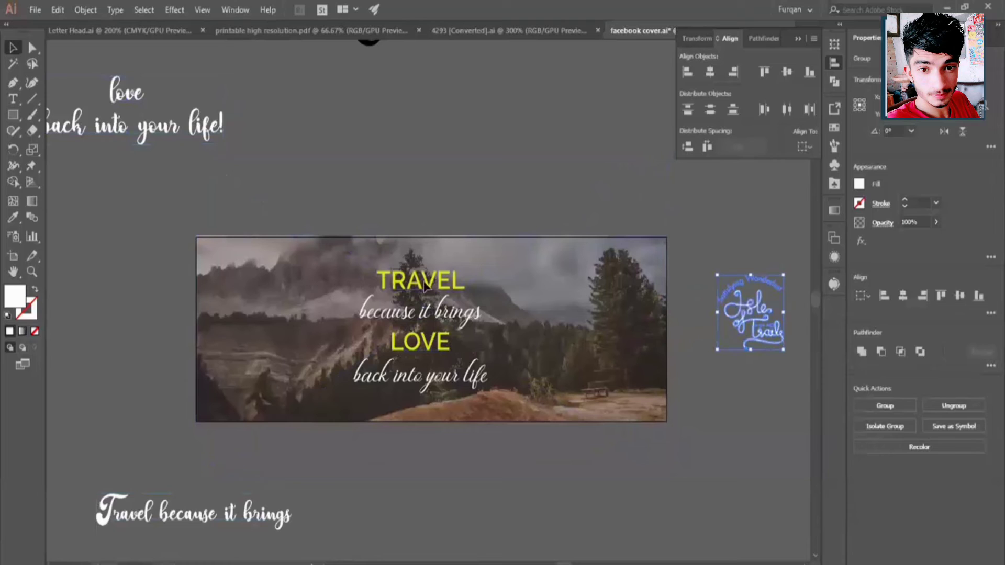
# Step: Line up TRAVEL, 'because it brings' and LOVE in one row, with 'back into your life' below
pyautogui.moveTo(423, 293); pyautogui.dragTo(314, 313)
pyautogui.click(447, 348)
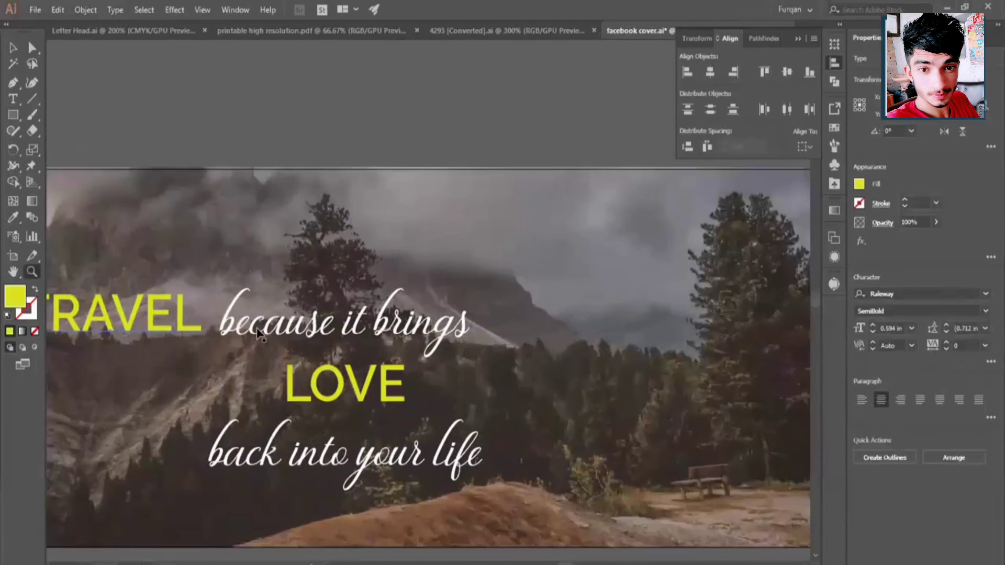
pyautogui.click(260, 335)
pyautogui.moveTo(335, 384); pyautogui.dragTo(541, 335)
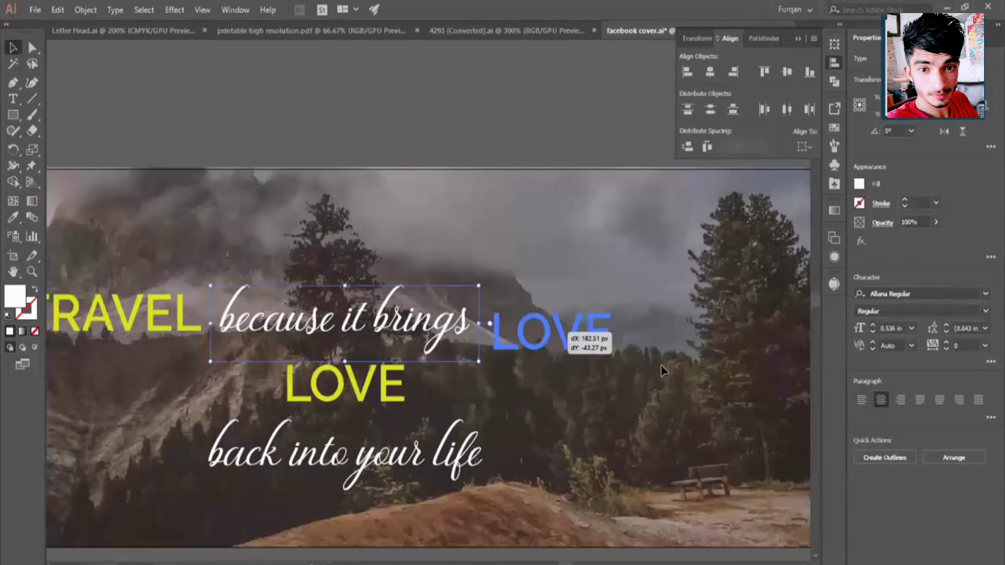
pyautogui.moveTo(542, 335); pyautogui.dragTo(530, 316)
pyautogui.moveTo(429, 461); pyautogui.dragTo(785, 325)
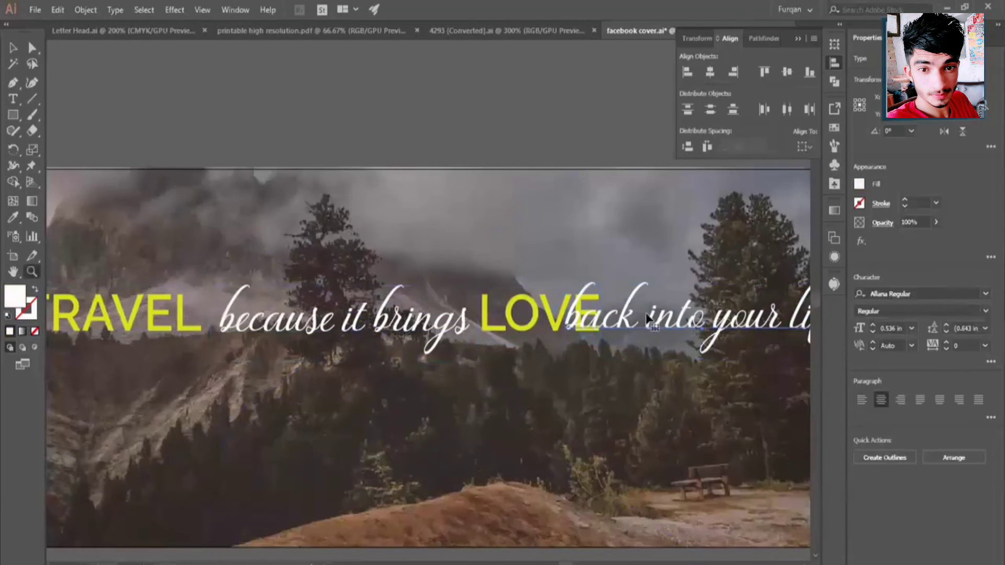
pyautogui.keyDown('alt'); pyautogui.click(438, 295); pyautogui.keyUp('alt')
pyautogui.moveTo(646, 318); pyautogui.dragTo(453, 377)
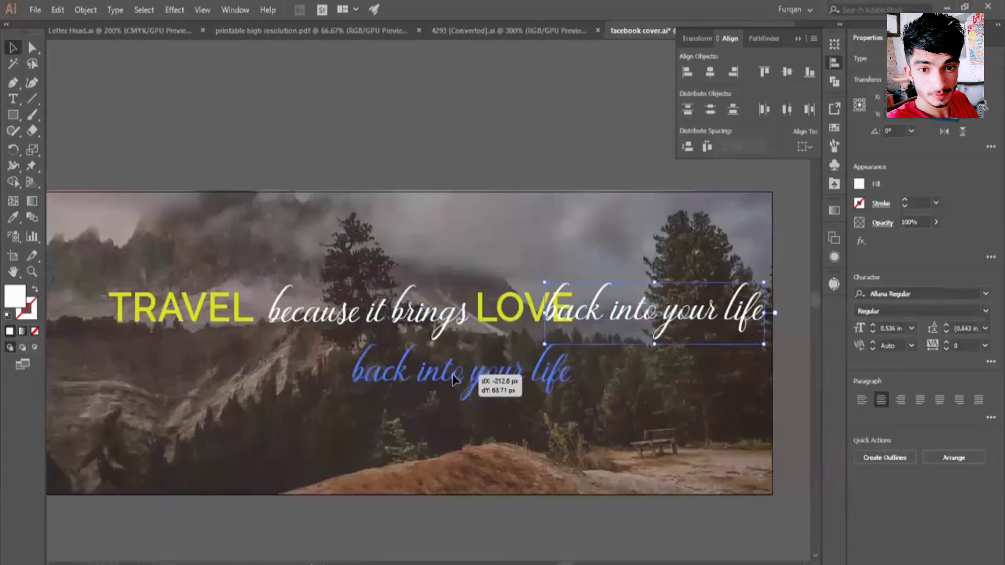
# Step: Copy TRAVEL's yellow Raleway style onto 'back into your life', set All Caps and ExtraLight
pyautogui.hotkey('ctrl', '+')
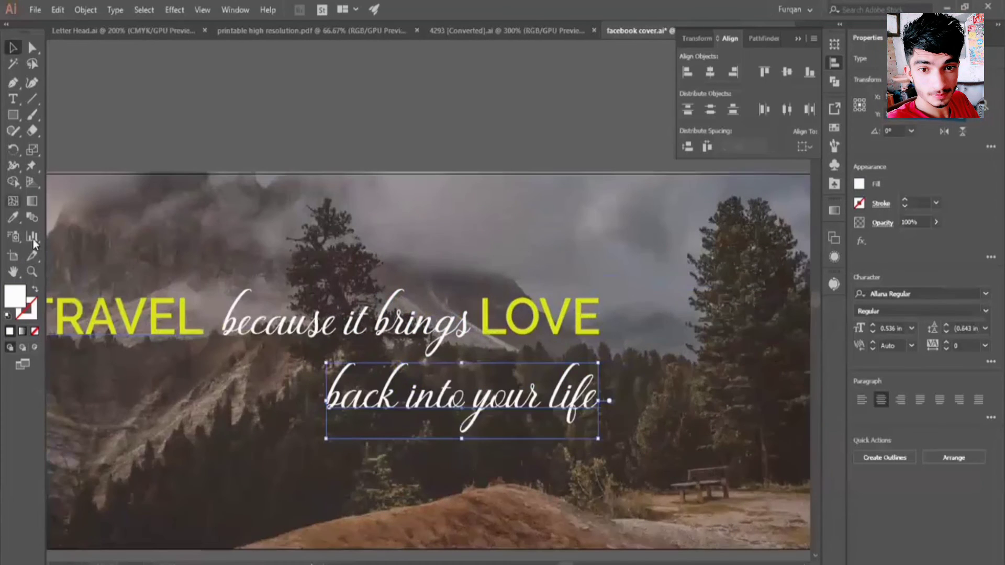
pyautogui.press('i')
pyautogui.click(154, 317)
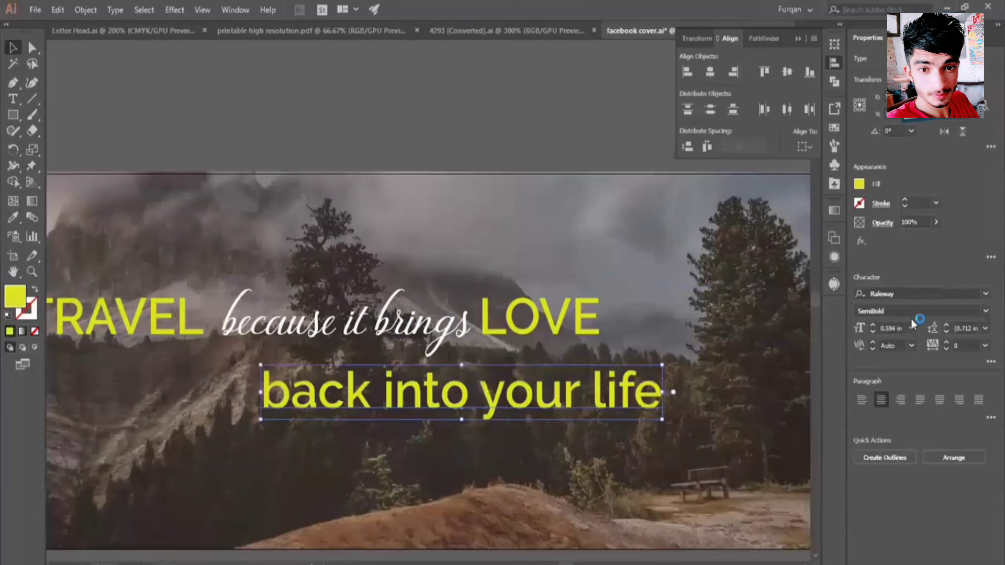
pyautogui.press('v')
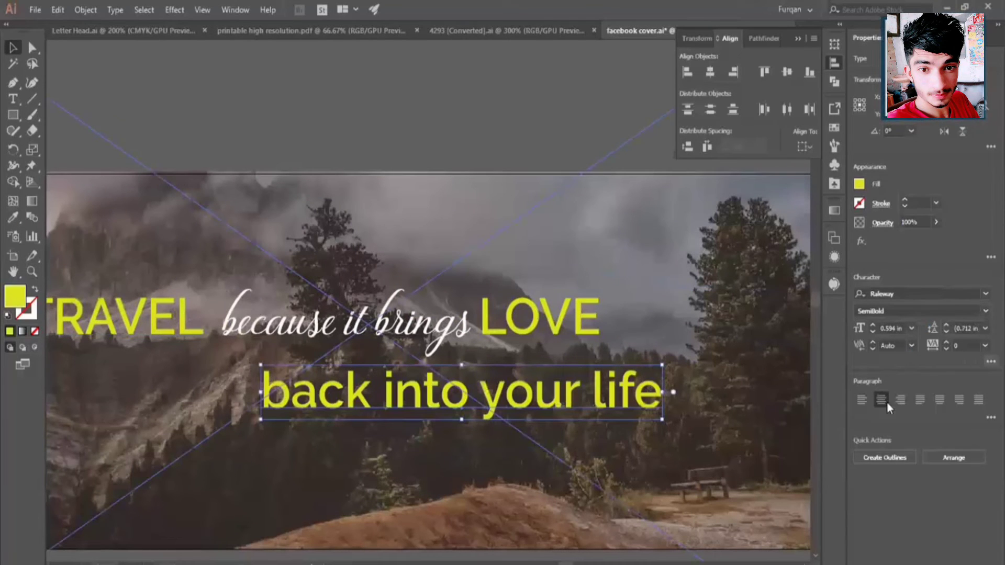
pyautogui.hotkey('ctrl', 't')
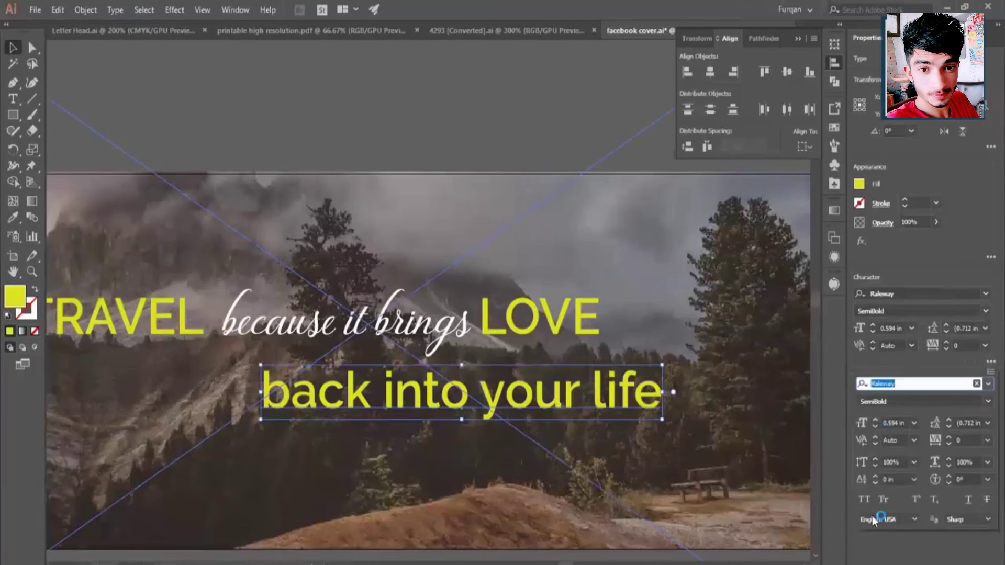
pyautogui.click(863, 500)
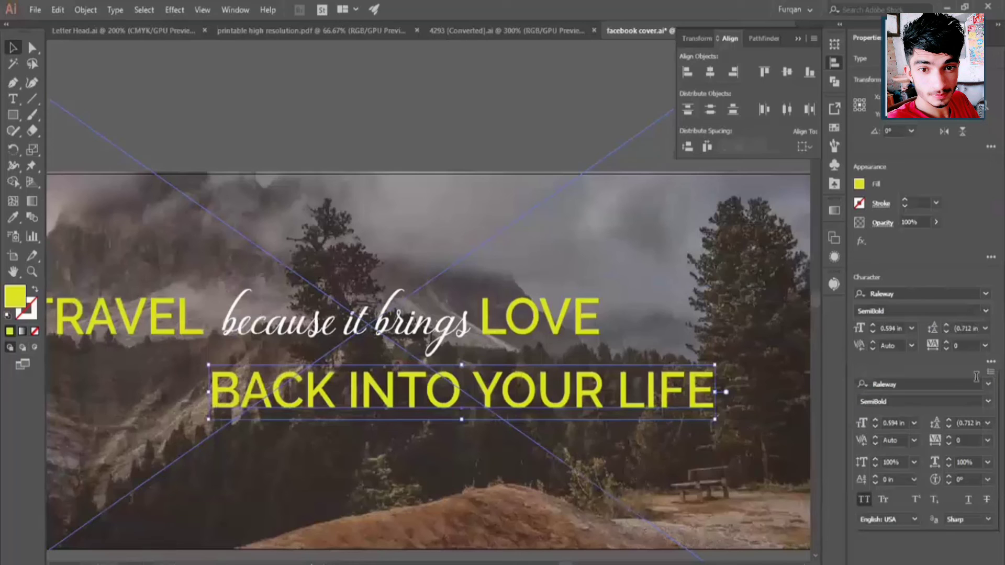
pyautogui.click(985, 402)
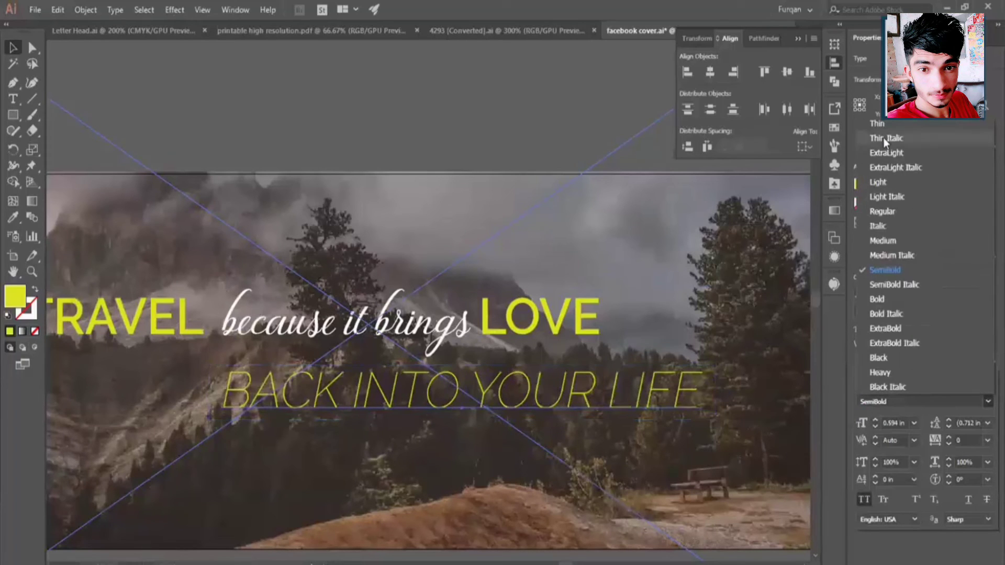
pyautogui.click(887, 153)
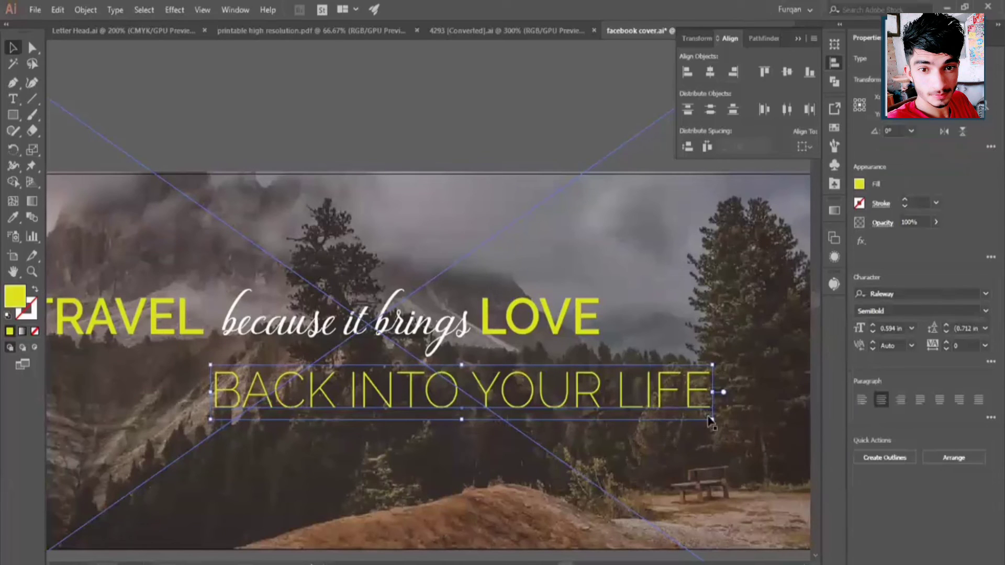
# Step: Scale BACK INTO YOUR LIFE down and tuck it under LOVE, then review the banner
pyautogui.moveTo(712, 418); pyautogui.dragTo(609, 420)
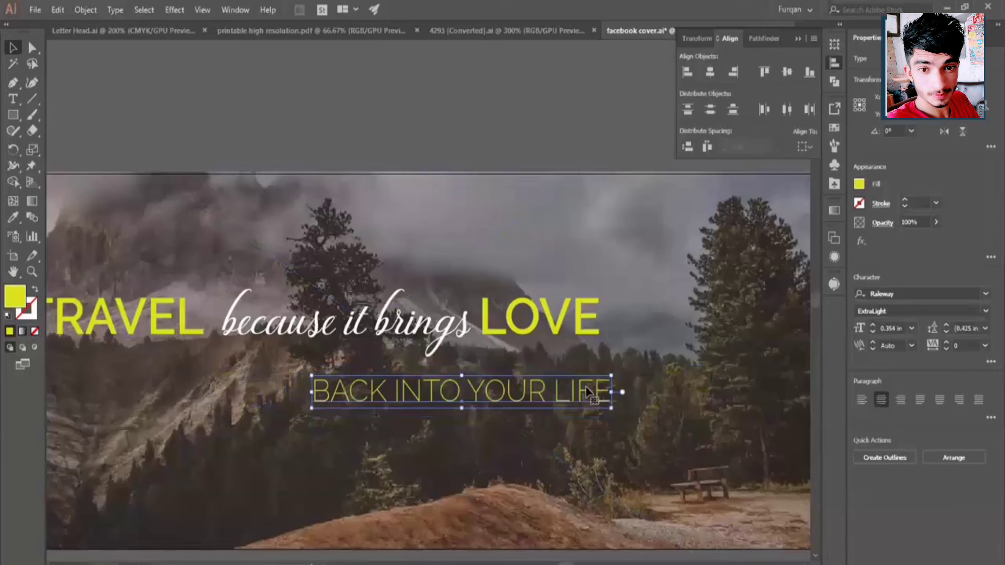
pyautogui.moveTo(555, 376); pyautogui.dragTo(544, 357)
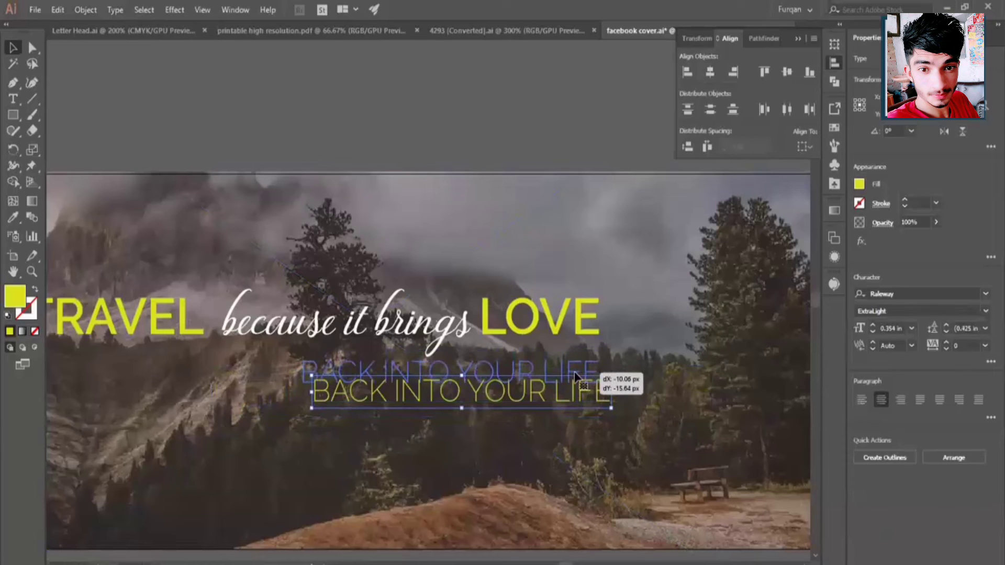
pyautogui.click(455, 329)
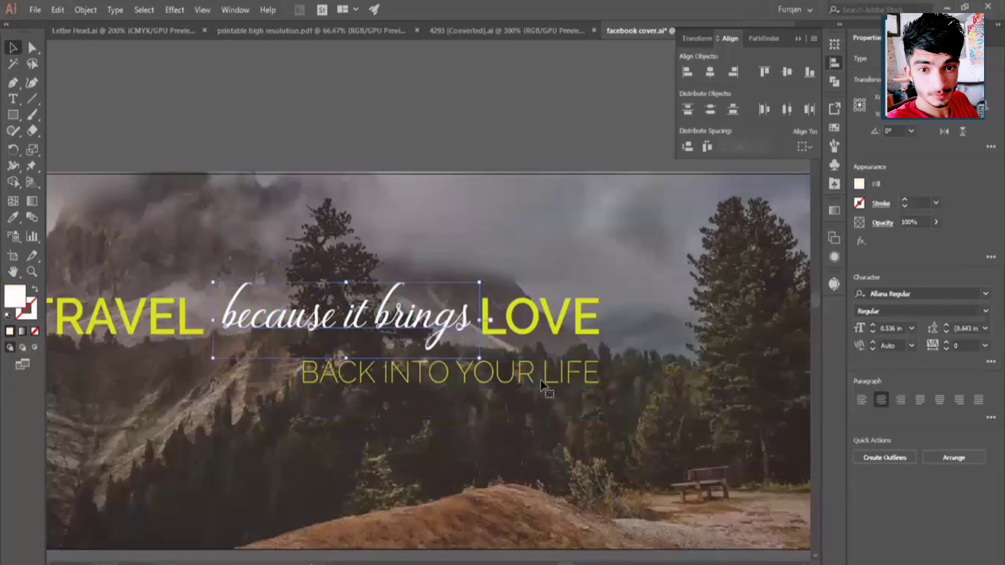
pyautogui.moveTo(547, 382); pyautogui.dragTo(688, 376)
pyautogui.moveTo(565, 378)
pyautogui.mouseDown()
pyautogui.moveTo(589, 360)
pyautogui.moveTo(571, 368)
pyautogui.mouseUp()
pyautogui.hscroll(3, 576, 377)
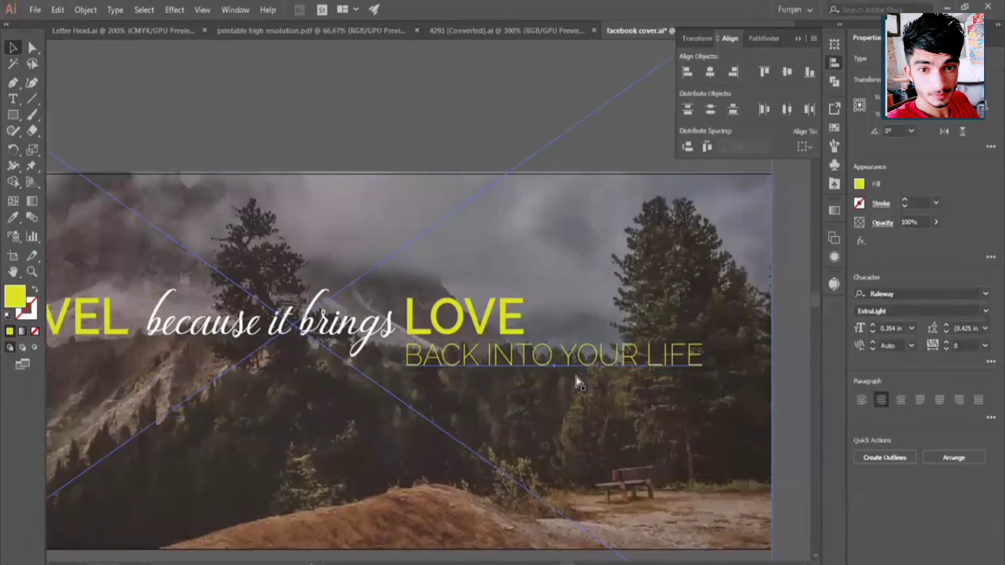
pyautogui.hscroll(2, 602, 298)
pyautogui.scroll(-5, 502, 204)
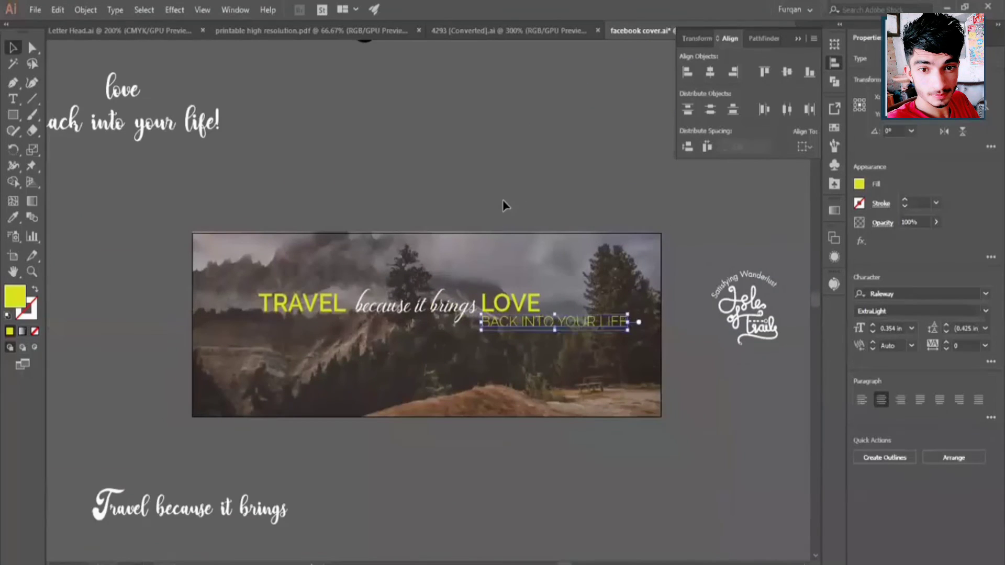
pyautogui.click(502, 200)
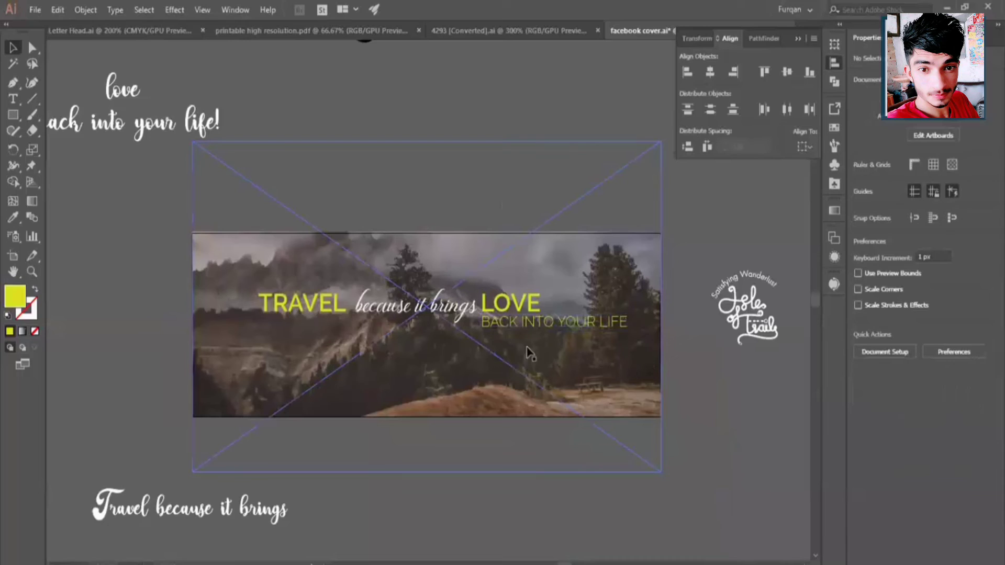
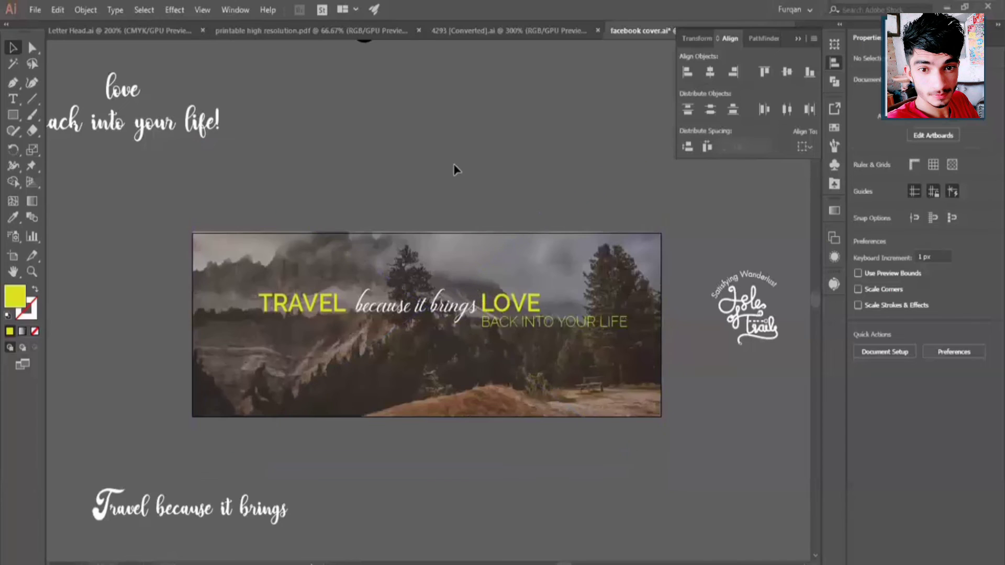
# Step: Zoom in, then move BACK INTO YOUR LIFE down, LOVE left, the script below the artboard, TRAVEL up-right
pyautogui.press('z')
pyautogui.click(445, 312)
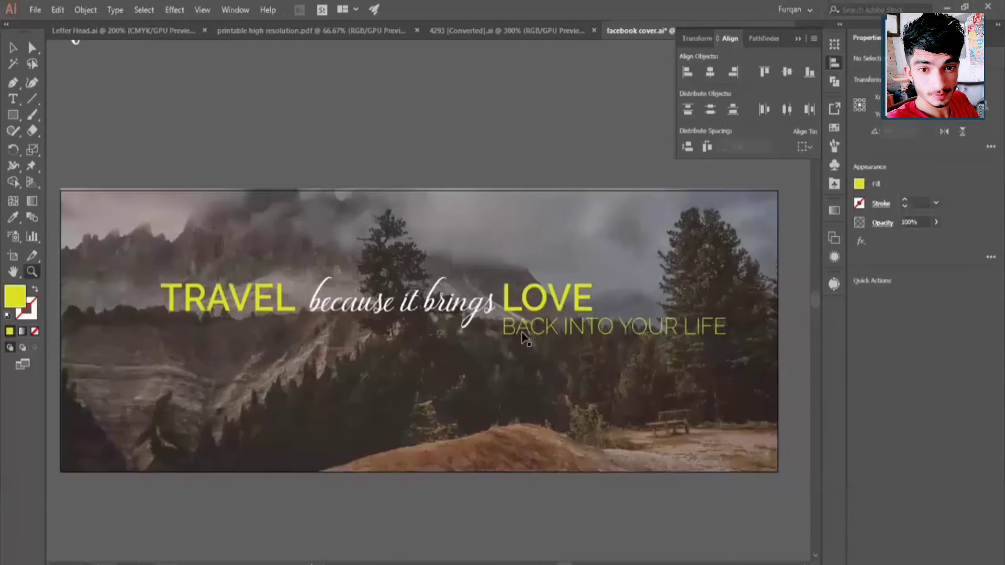
pyautogui.press('v')
pyautogui.moveTo(533, 324); pyautogui.dragTo(426, 437)
pyautogui.moveTo(555, 291)
pyautogui.mouseDown()
pyautogui.moveTo(438, 354)
pyautogui.moveTo(346, 313)
pyautogui.moveTo(305, 314)
pyautogui.moveTo(365, 261)
pyautogui.mouseUp()
pyautogui.click(335, 306)
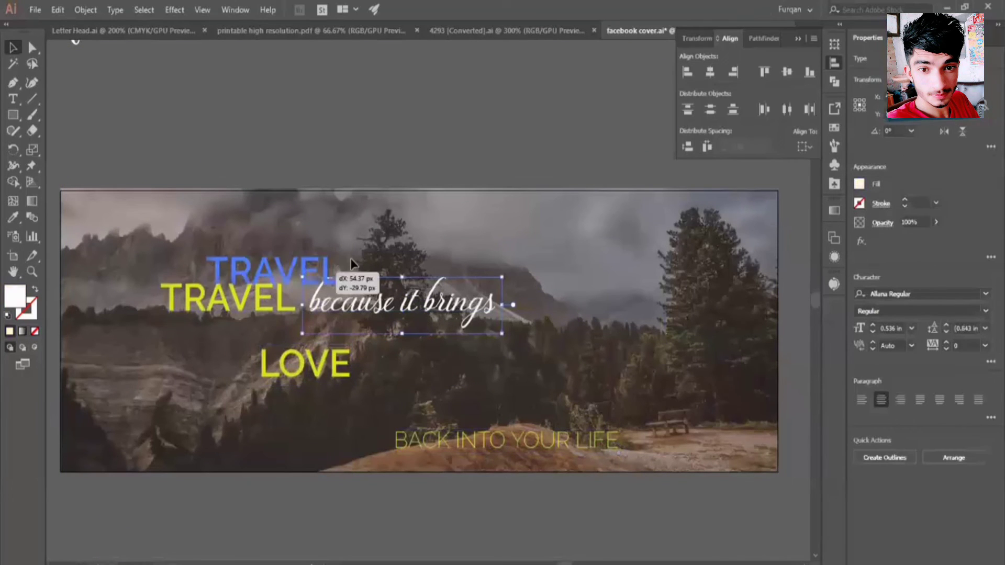
pyautogui.moveTo(411, 303); pyautogui.dragTo(402, 495)
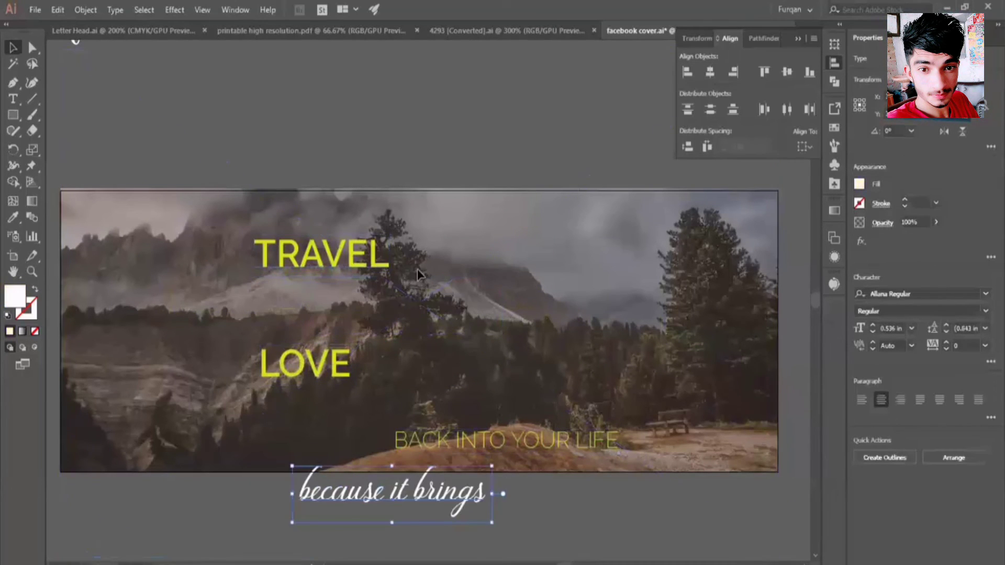
pyautogui.moveTo(403, 276)
pyautogui.mouseDown()
pyautogui.moveTo(479, 275)
pyautogui.moveTo(456, 299)
pyautogui.mouseUp()
# Step: Start retyping the duplicated TRAVEL copy with a capital B, switching the keyboard to English
pyautogui.doubleClick(456, 299)
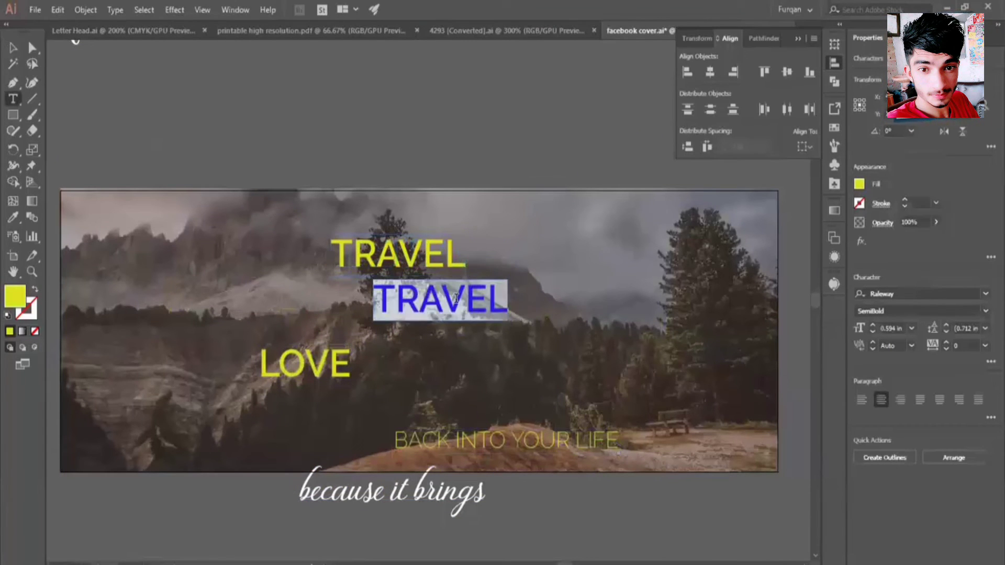
pyautogui.write('ذؤ')
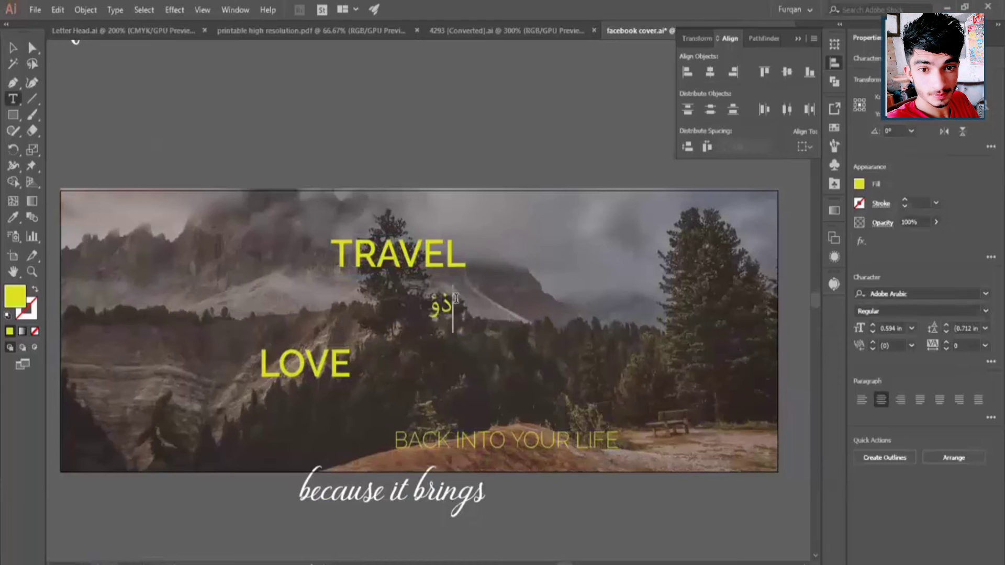
pyautogui.doubleClick(450, 305)
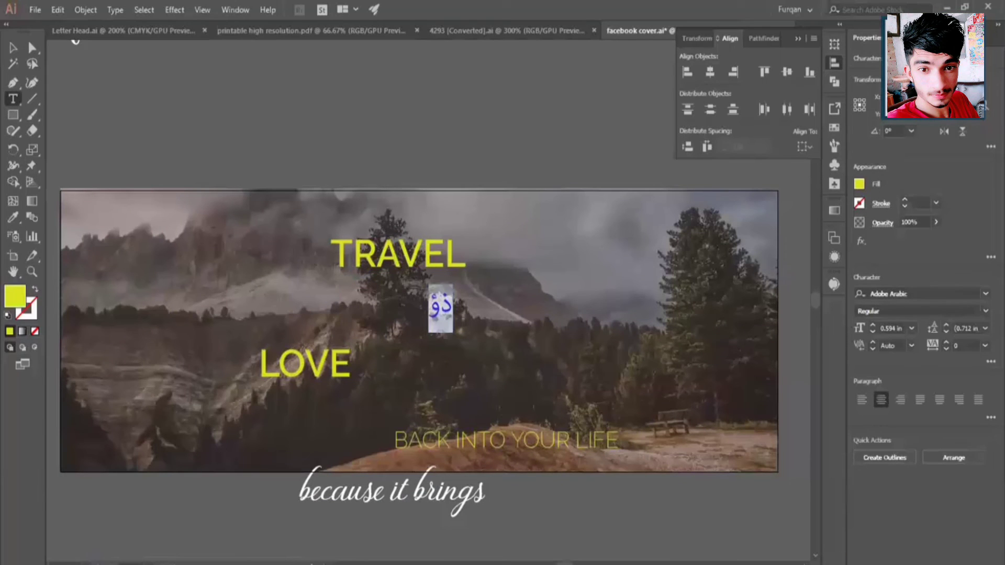
pyautogui.press('super+space')
pyautogui.write('be')
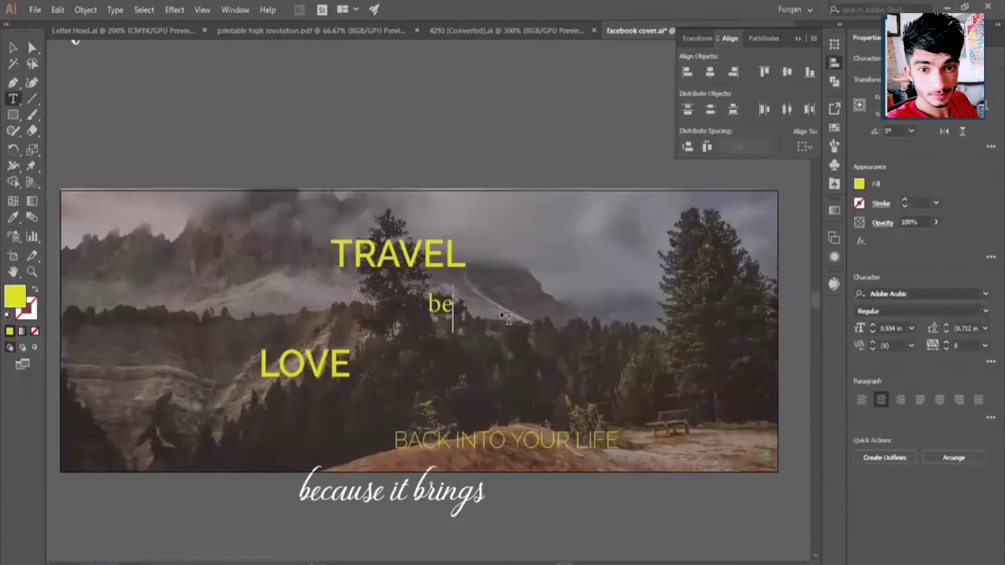
pyautogui.press('BackSpace')
pyautogui.press('BackSpace')
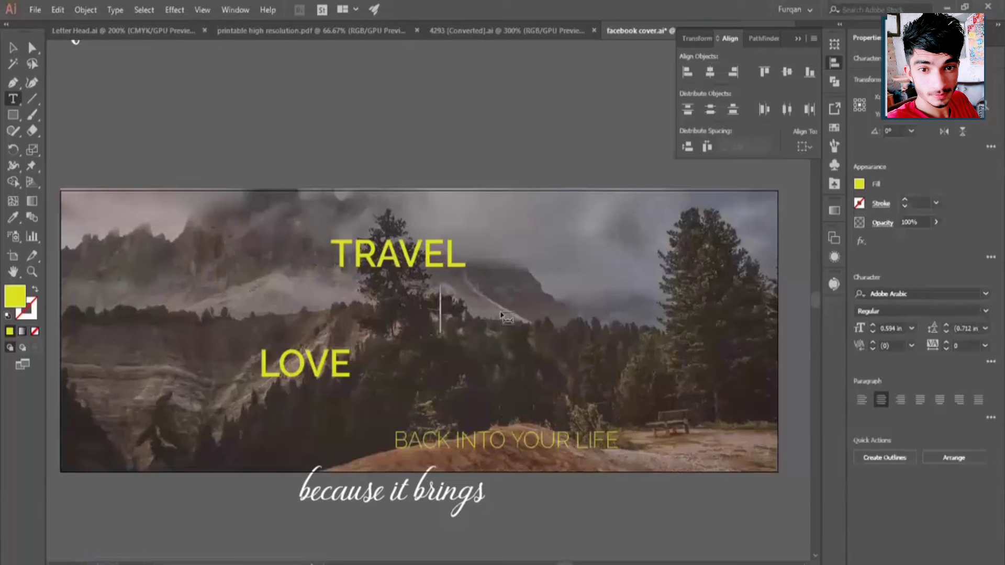
pyautogui.write('b')
pyautogui.press('BackSpace')
pyautogui.write('B')
pyautogui.press('Escape')
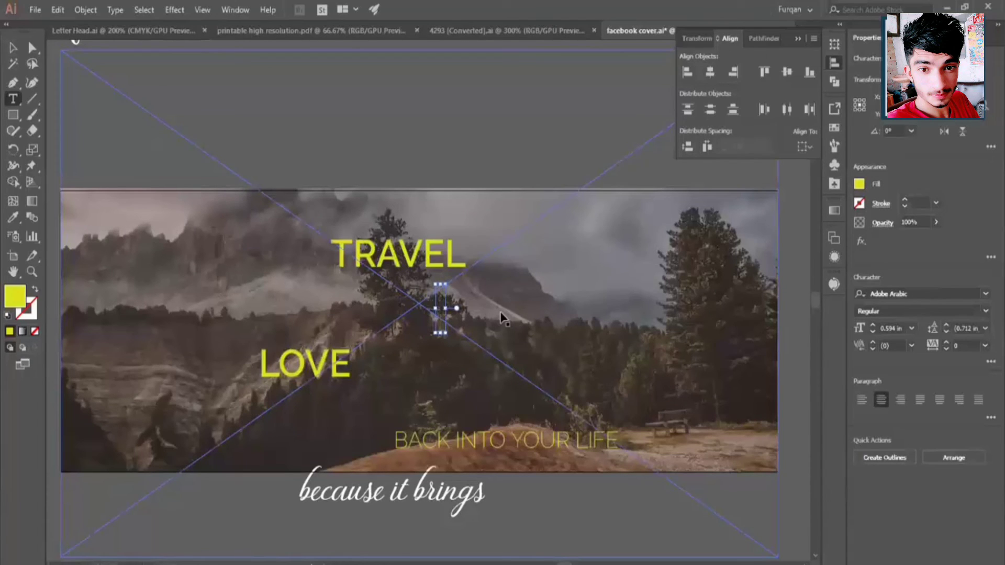
# Step: Complete the line as BECAUSE IT BRINGS and eyedropper TRAVEL's Raleway SemiBold style onto it
pyautogui.write('b')
pyautogui.keyDown('ctrl'); pyautogui.click(539, 301); pyautogui.keyUp('ctrl')
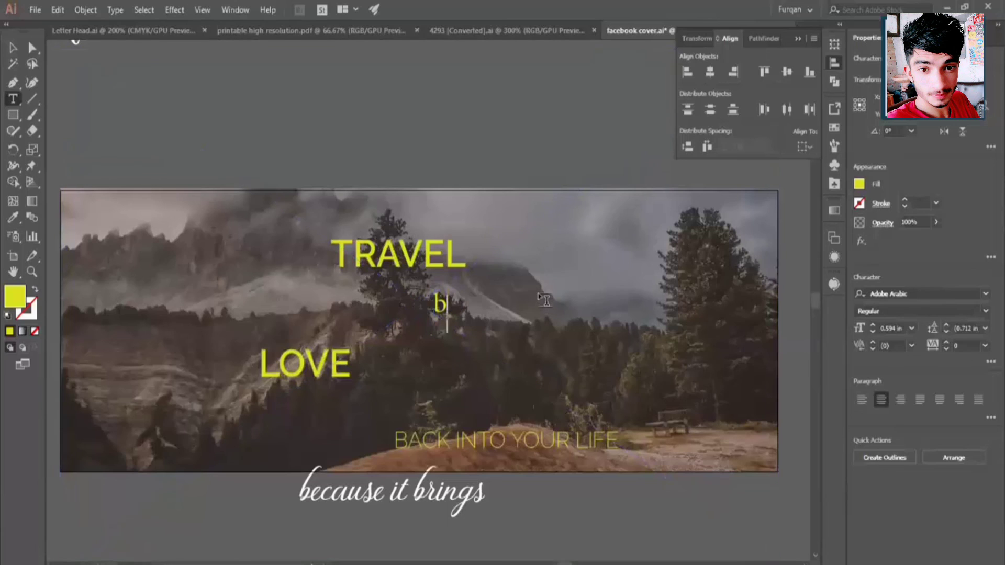
pyautogui.press('BackSpace')
pyautogui.write('CA')
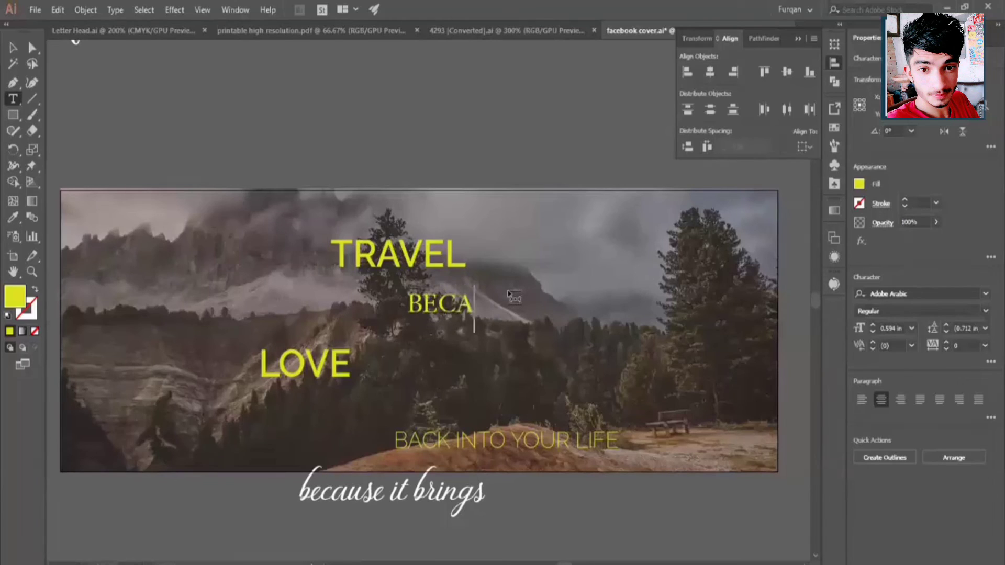
pyautogui.write('USE IT')
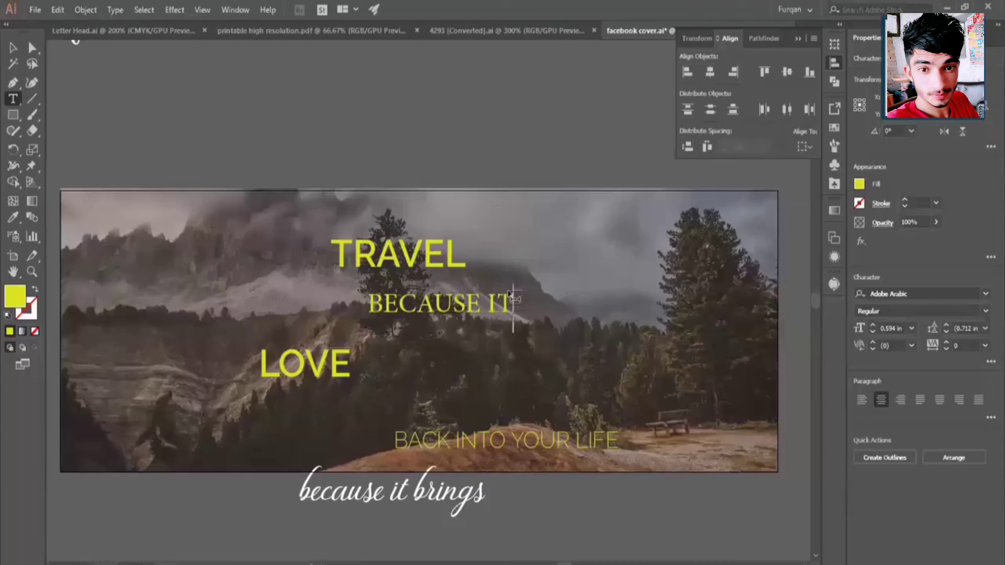
pyautogui.write(' BRINGS')
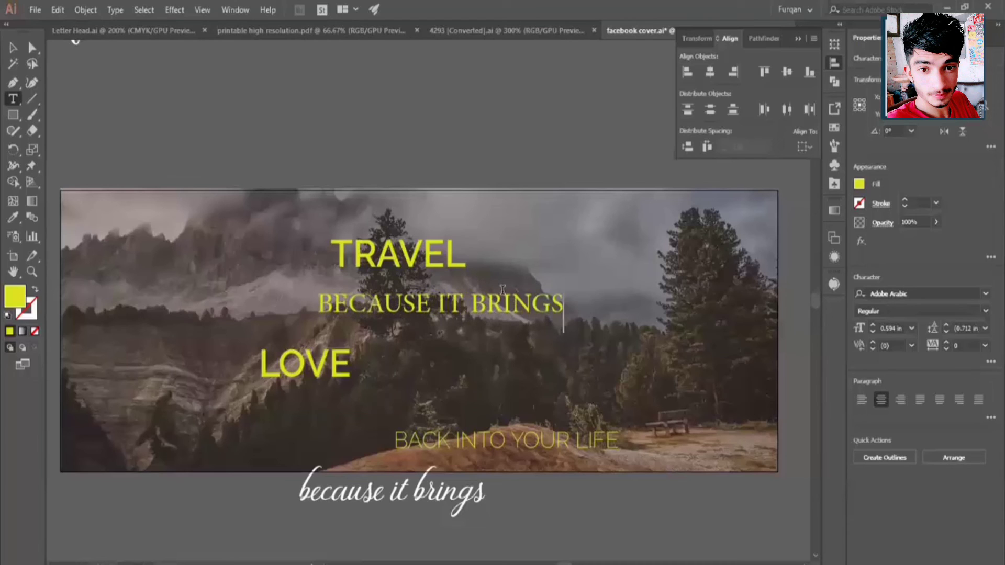
pyautogui.press('Escape')
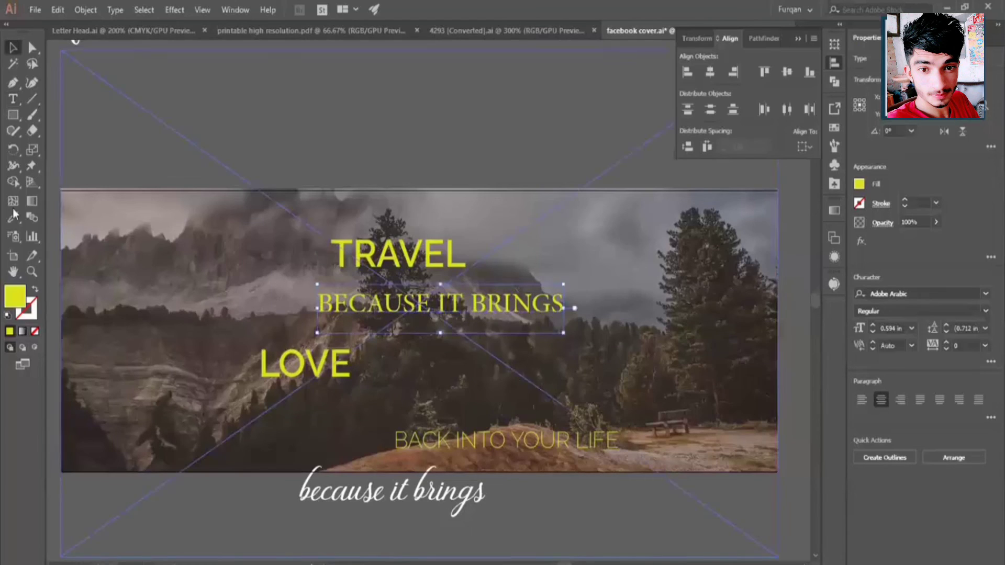
pyautogui.press('i')
pyautogui.click(365, 236)
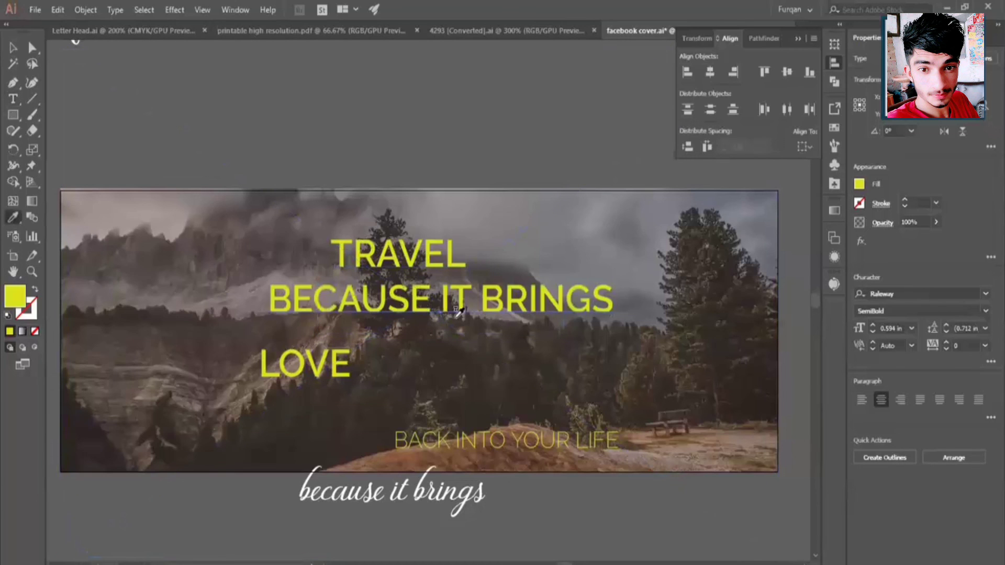
# Step: Move BECAUSE IT BRINGS under TRAVEL and scale it down to fit
pyautogui.press('v')
pyautogui.moveTo(457, 304)
pyautogui.mouseDown()
pyautogui.moveTo(522, 304)
pyautogui.moveTo(568, 249)
pyautogui.mouseUp()
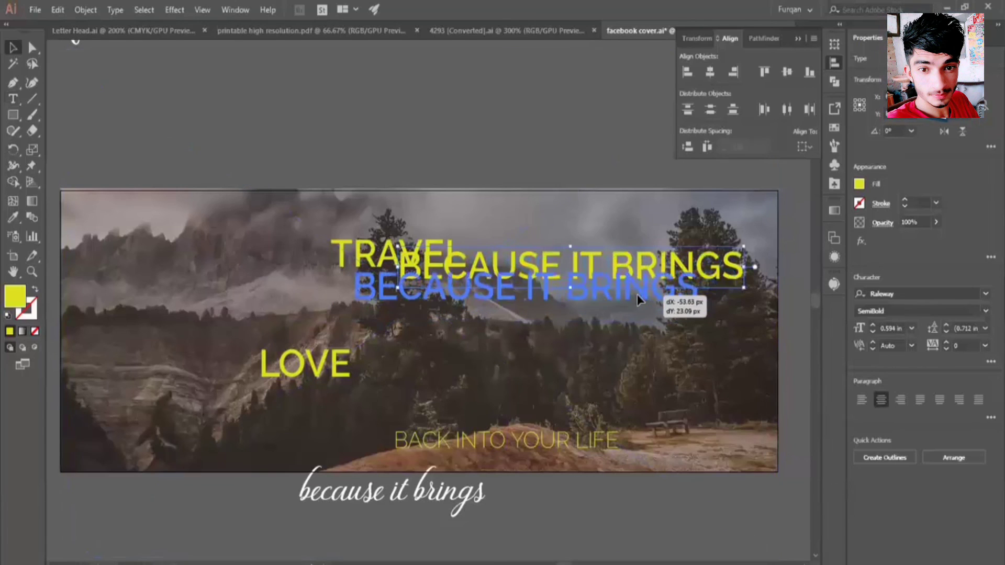
pyautogui.moveTo(684, 277); pyautogui.dragTo(638, 296)
pyautogui.moveTo(486, 299); pyautogui.dragTo(169, 305)
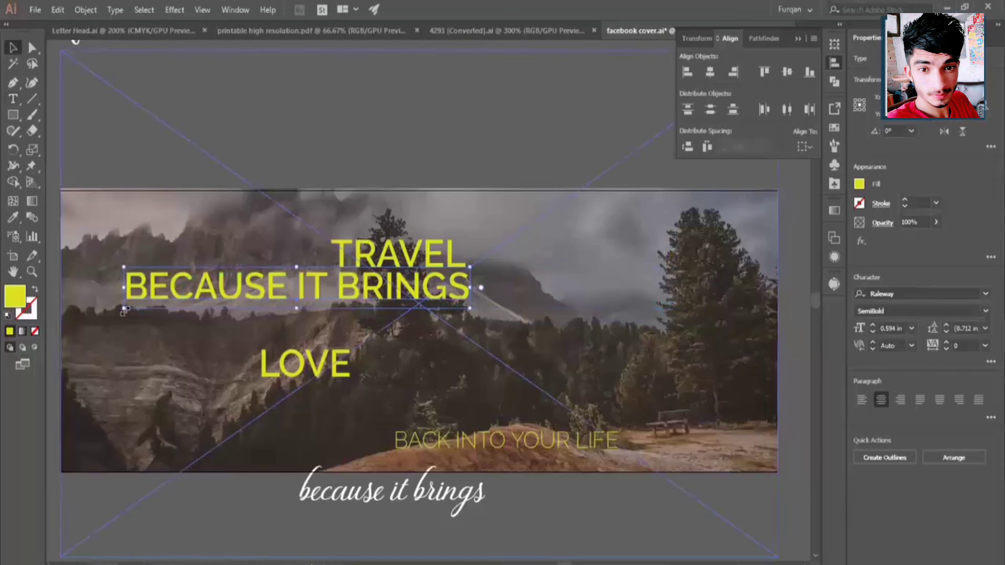
pyautogui.moveTo(125, 308)
pyautogui.mouseDown()
pyautogui.moveTo(206, 309)
pyautogui.moveTo(231, 294)
pyautogui.mouseUp()
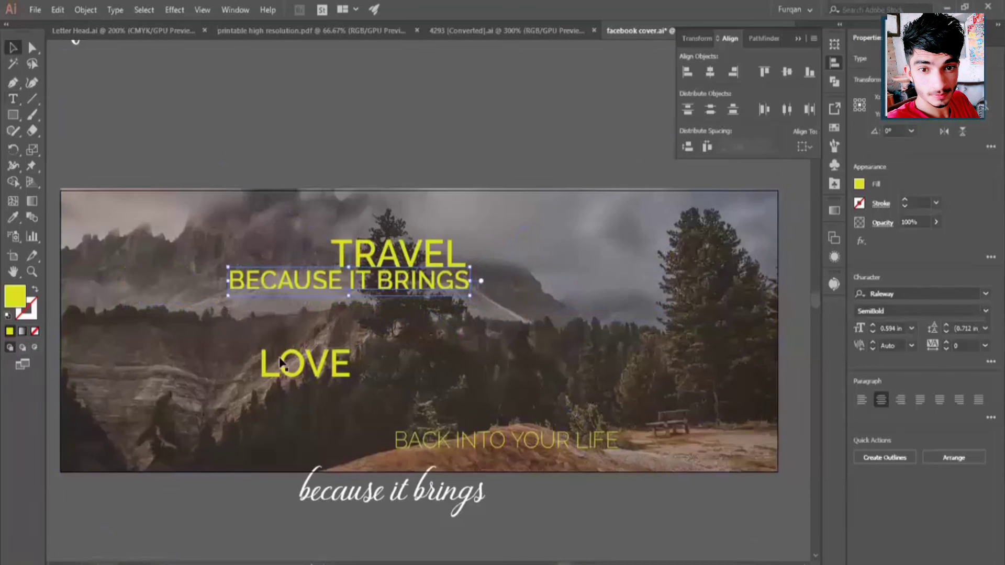
pyautogui.click(305, 365)
pyautogui.click(462, 286)
pyautogui.scroll(5, 580, 359)
pyautogui.moveTo(574, 357); pyautogui.dragTo(565, 367)
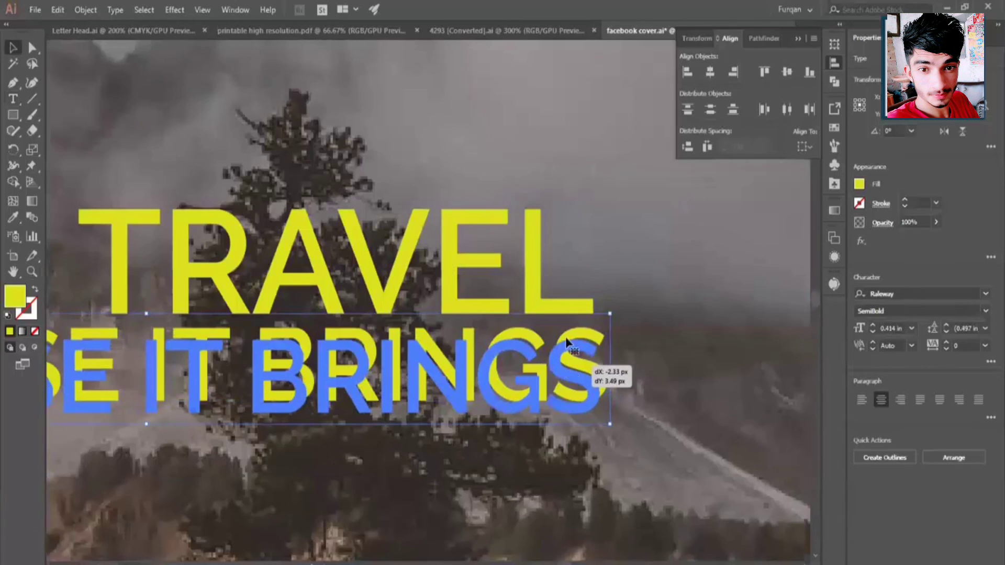
# Step: Place LOVE right of TRAVEL and rotate it to run vertically beside both lines
pyautogui.press('z')
pyautogui.keyDown('alt'); pyautogui.click(539, 380); pyautogui.keyUp('alt')
pyautogui.press('v')
pyautogui.moveTo(392, 421); pyautogui.dragTo(706, 253)
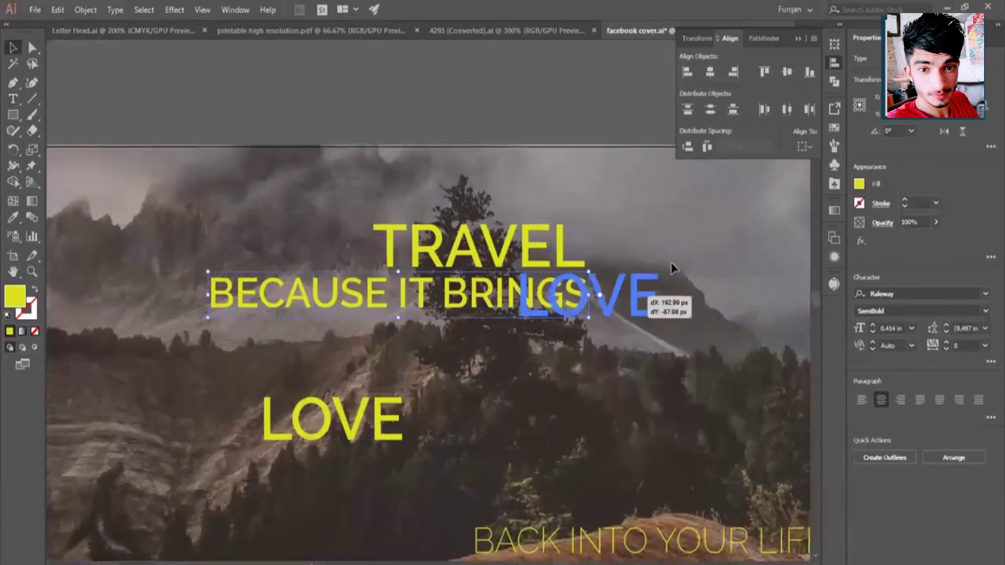
pyautogui.moveTo(727, 286); pyautogui.dragTo(615, 335)
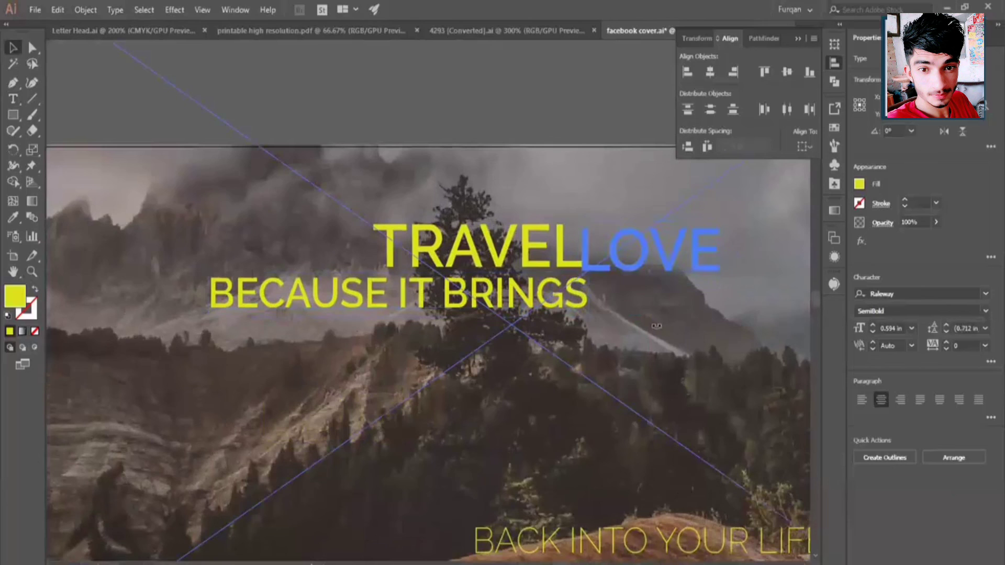
pyautogui.moveTo(639, 250); pyautogui.dragTo(598, 290)
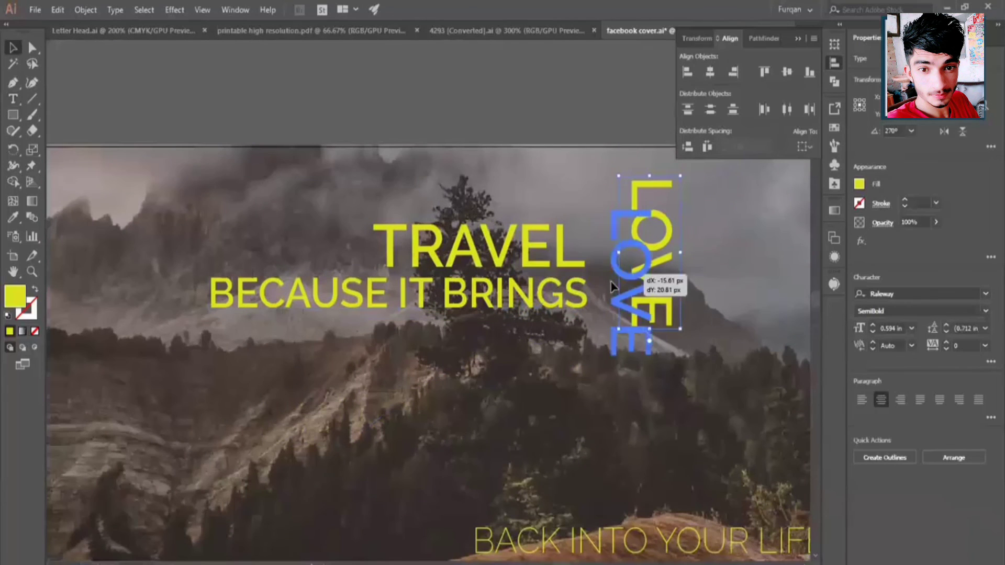
pyautogui.scroll(-3, 602, 313)
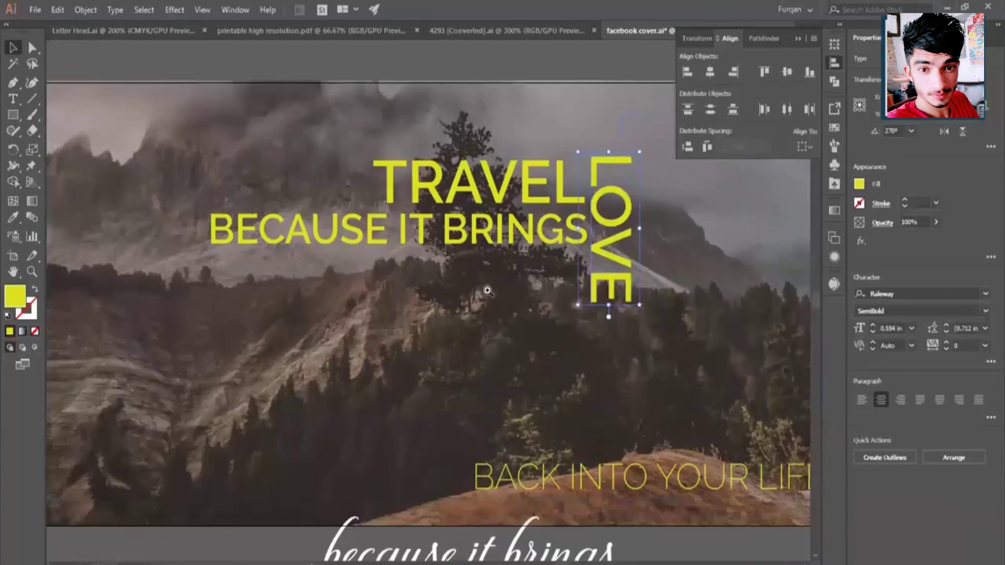
pyautogui.scroll(-2, 550, 366)
# Step: Give BACK INTO YOUR LIFE the heading's Raleway SemiBold 0.414 in style and All Caps
pyautogui.click(515, 408)
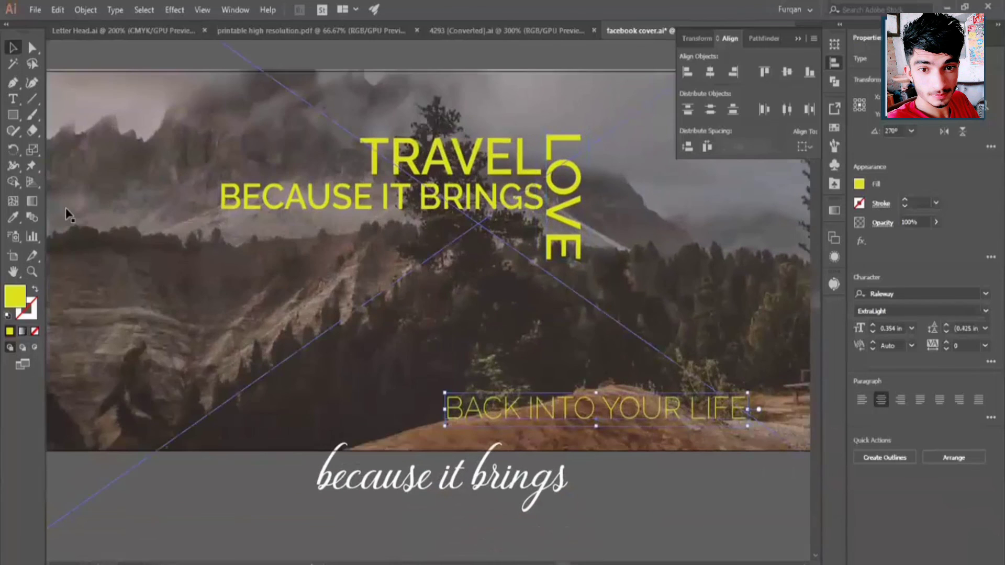
pyautogui.click(13, 217)
pyautogui.click(387, 201)
pyautogui.press('v')
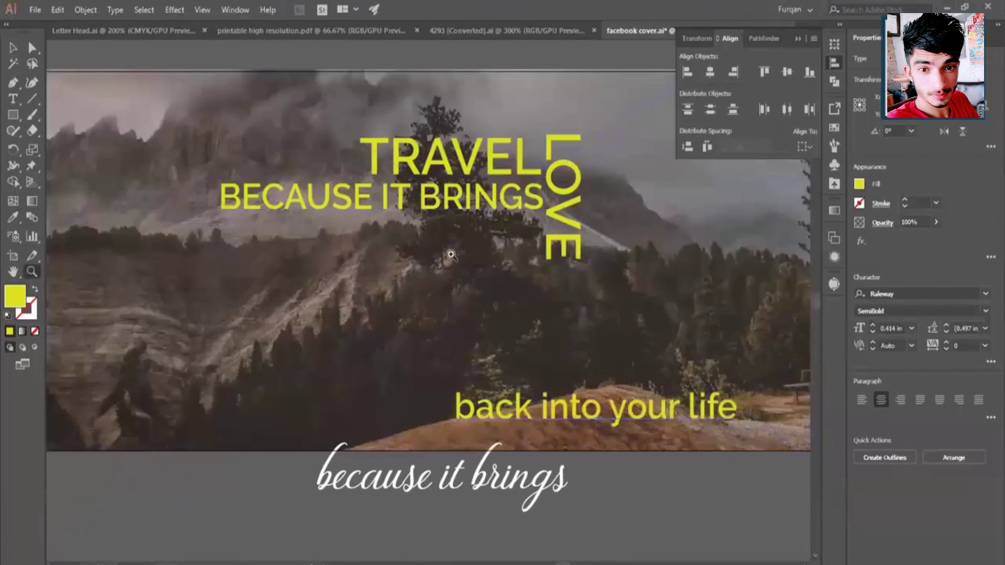
pyautogui.scroll(-2, 602, 312)
pyautogui.scroll(2, 503, 314)
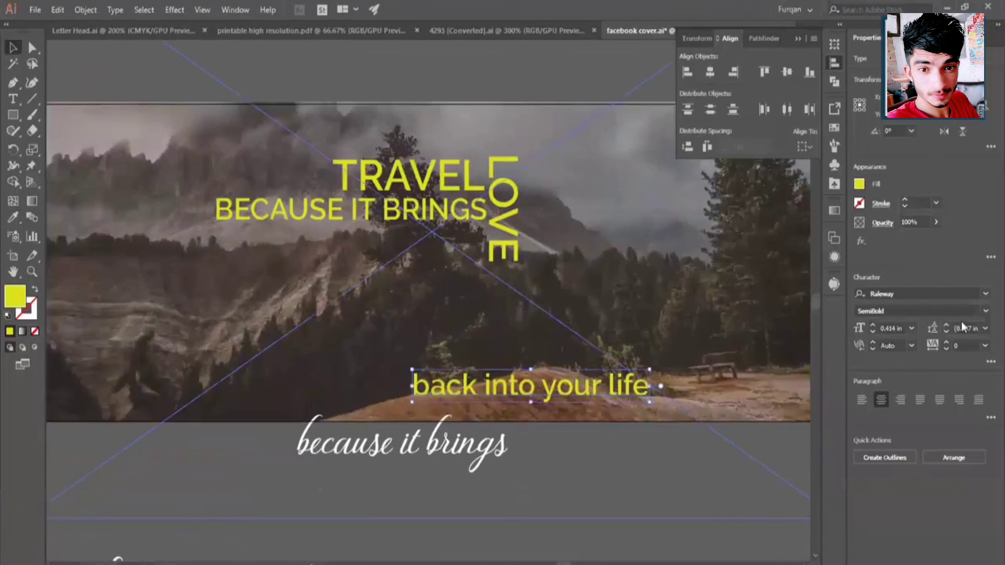
pyautogui.click(986, 361)
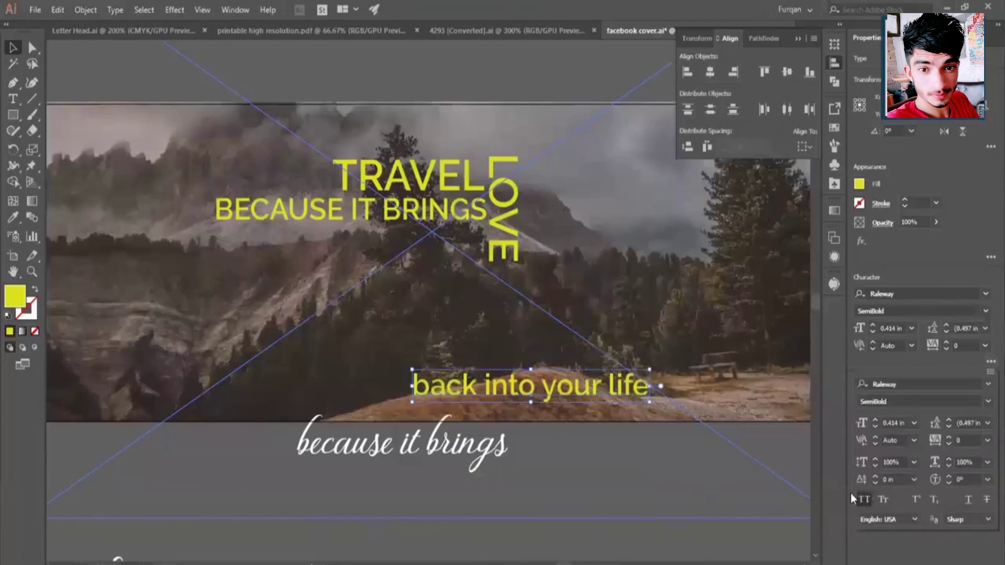
pyautogui.click(849, 493)
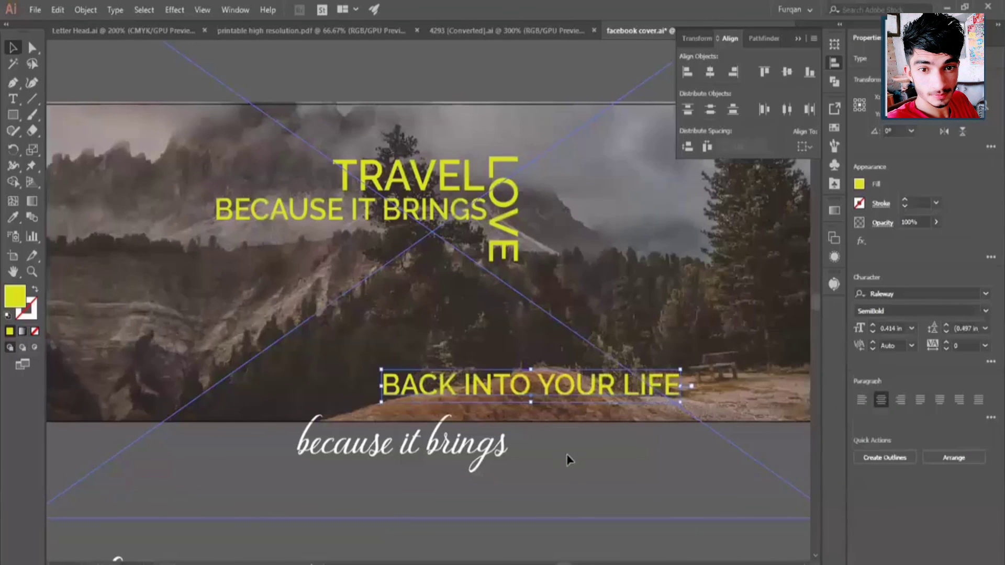
# Step: Rotate BACK INTO YOUR LIFE to 270°, place it beside LOVE and shrink it to 0.183 in
pyautogui.click(671, 286)
pyautogui.hscroll(2, 671, 286)
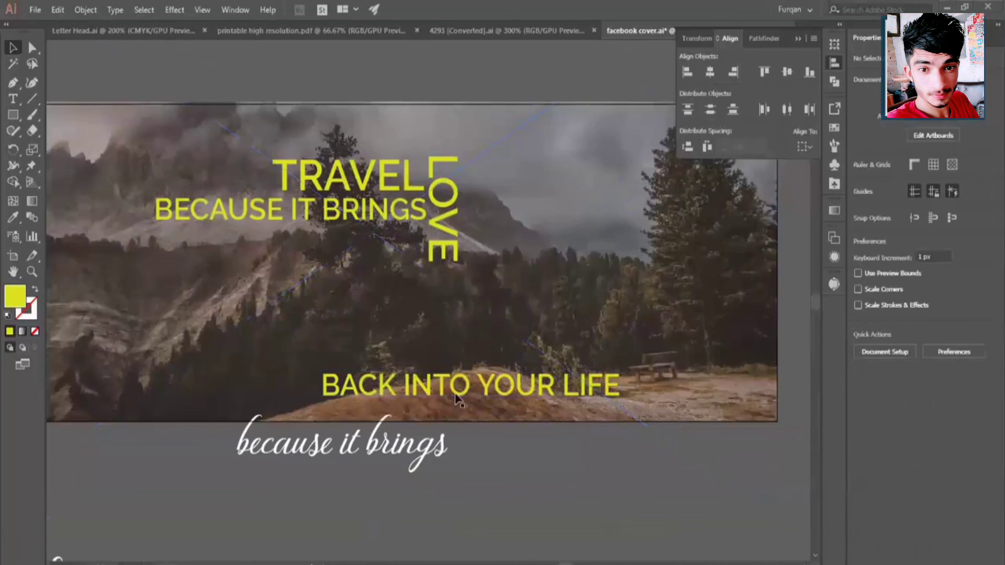
pyautogui.click(483, 390)
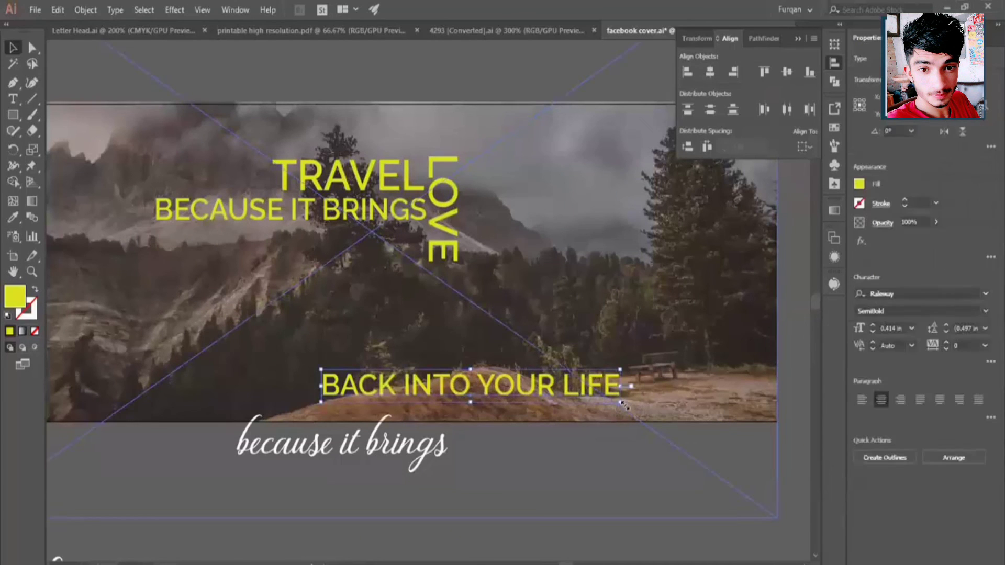
pyautogui.moveTo(492, 484); pyautogui.dragTo(479, 460)
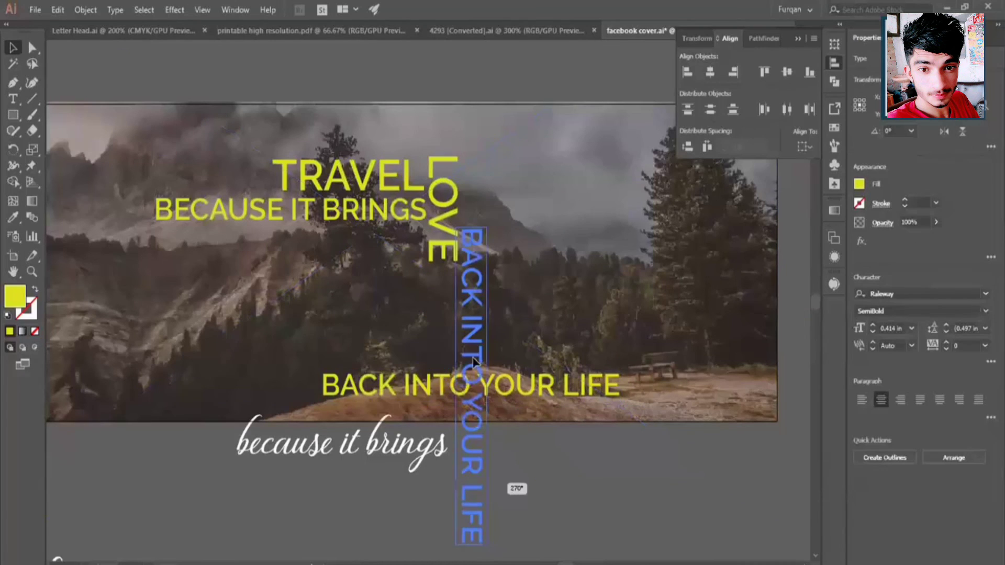
pyautogui.moveTo(473, 289)
pyautogui.mouseDown()
pyautogui.moveTo(470, 237)
pyautogui.moveTo(410, 300)
pyautogui.mouseUp()
pyautogui.scroll(-2, 410, 300)
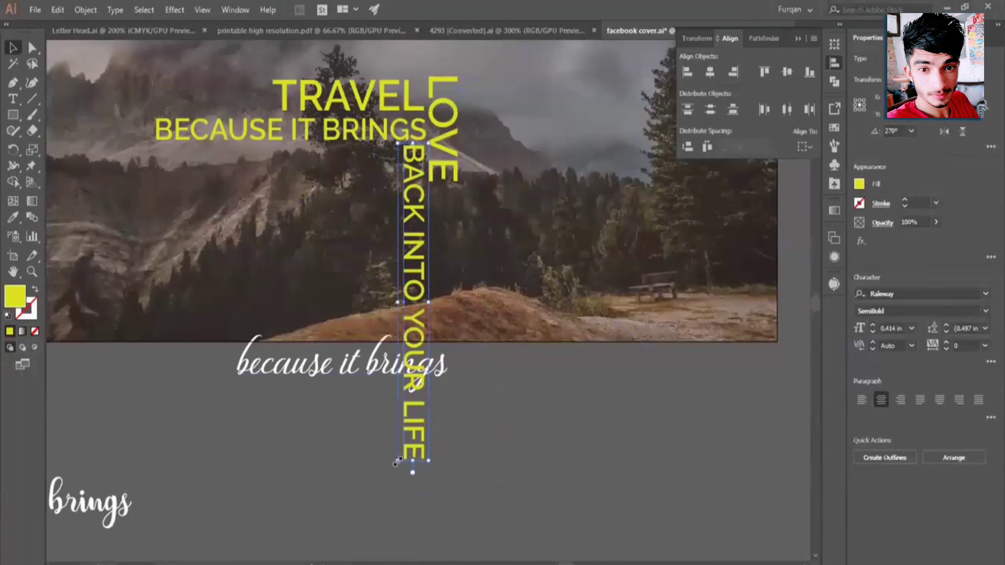
pyautogui.moveTo(397, 462); pyautogui.dragTo(426, 280)
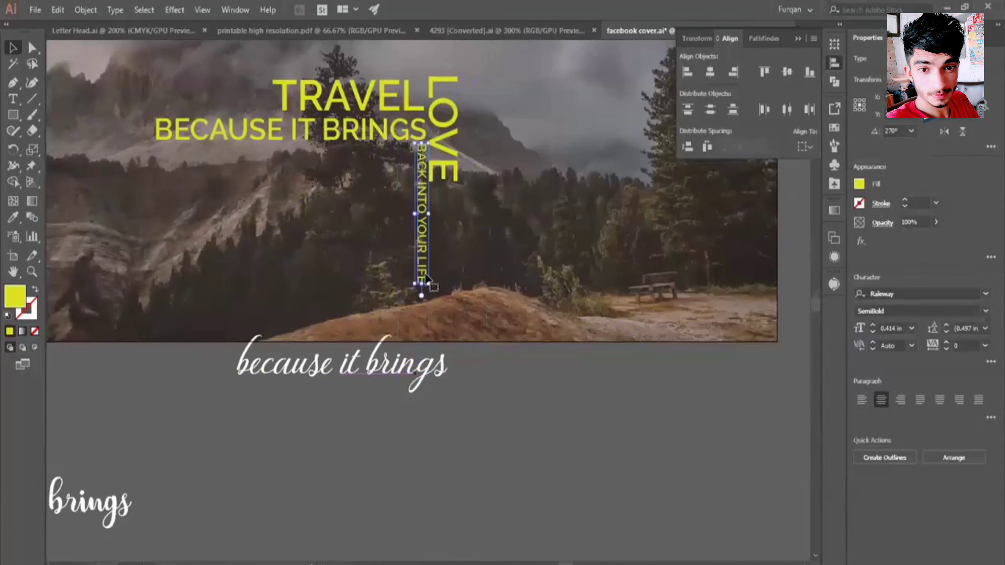
pyautogui.press('z')
pyautogui.keyDown('alt'); pyautogui.click(483, 411); pyautogui.keyUp('alt')
# Step: Undo the rotation and move the horizontal BACK INTO YOUR LIFE up beside LOVE
pyautogui.click(523, 187)
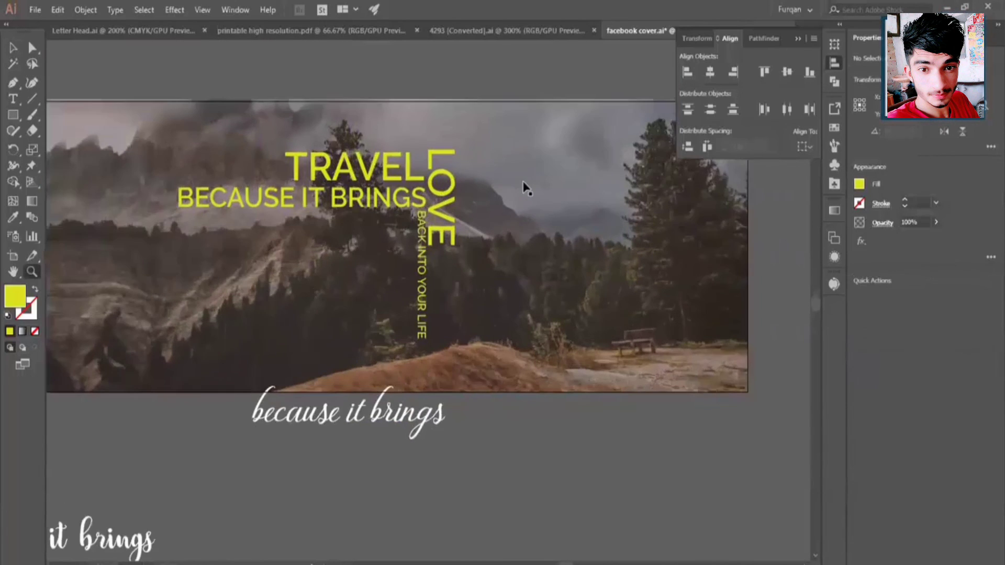
pyautogui.hotkey('ctrl', 'z')
pyautogui.hotkey('ctrl', 'z')
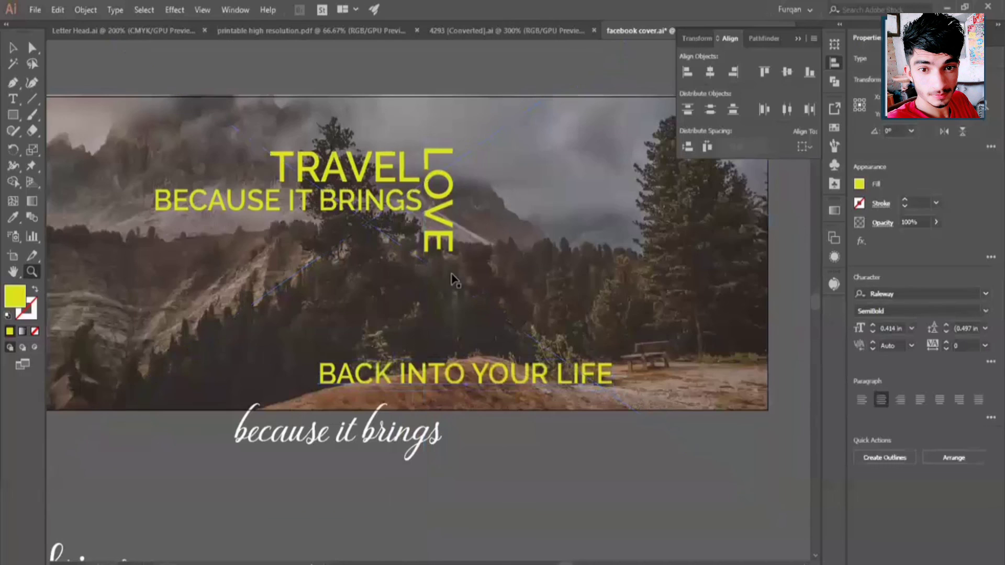
pyautogui.moveTo(440, 381); pyautogui.dragTo(544, 278)
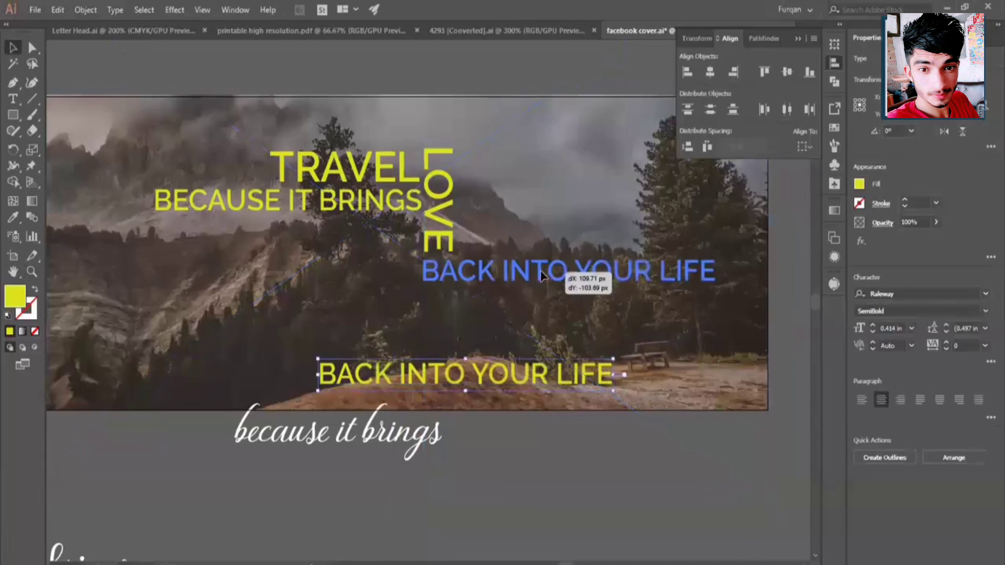
pyautogui.keyDown('alt'); pyautogui.click(425, 282); pyautogui.keyUp('alt')
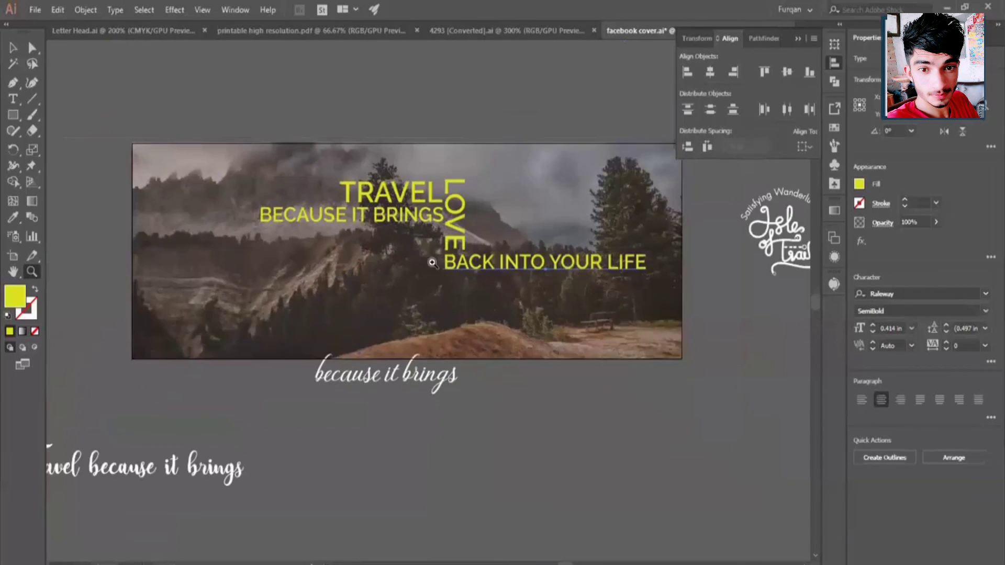
# Step: Select all the headline texts together and shift the block slightly down and left
pyautogui.keyDown('shift'); pyautogui.click(453, 241); pyautogui.keyUp('shift')
pyautogui.keyDown('shift'); pyautogui.click(418, 201); pyautogui.keyUp('shift')
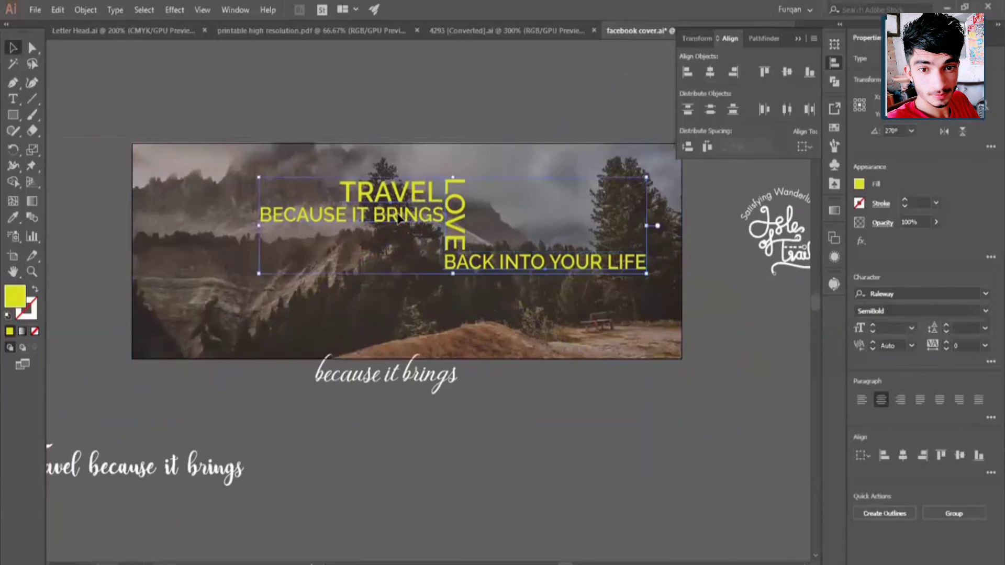
pyautogui.moveTo(398, 216); pyautogui.dragTo(399, 218)
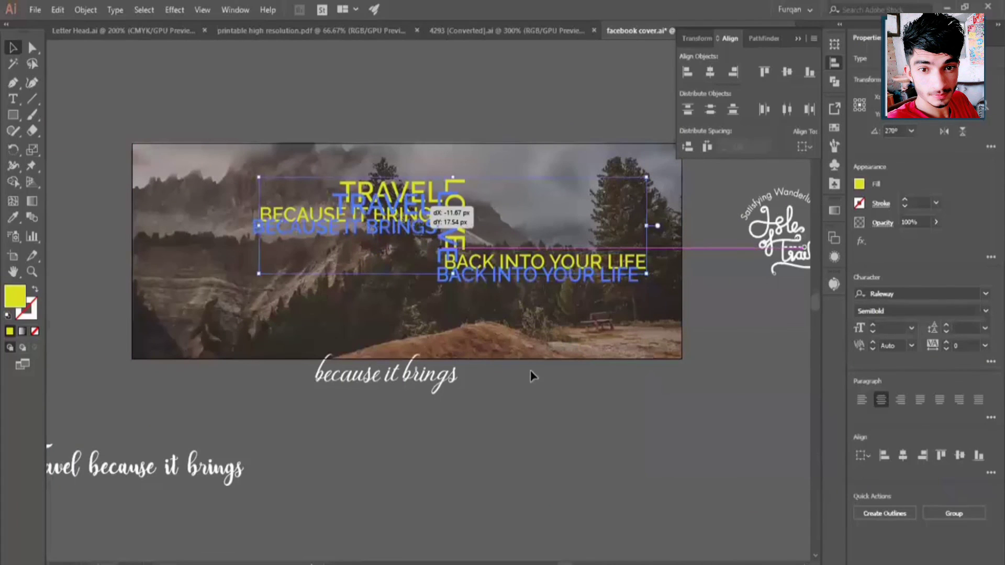
pyautogui.moveTo(530, 376); pyautogui.dragTo(520, 388)
pyautogui.click(523, 131)
# Step: Zoom in on the cover and select the BECAUSE IT BRINGS text
pyautogui.press('z')
pyautogui.moveTo(542, 135); pyautogui.dragTo(624, 90)
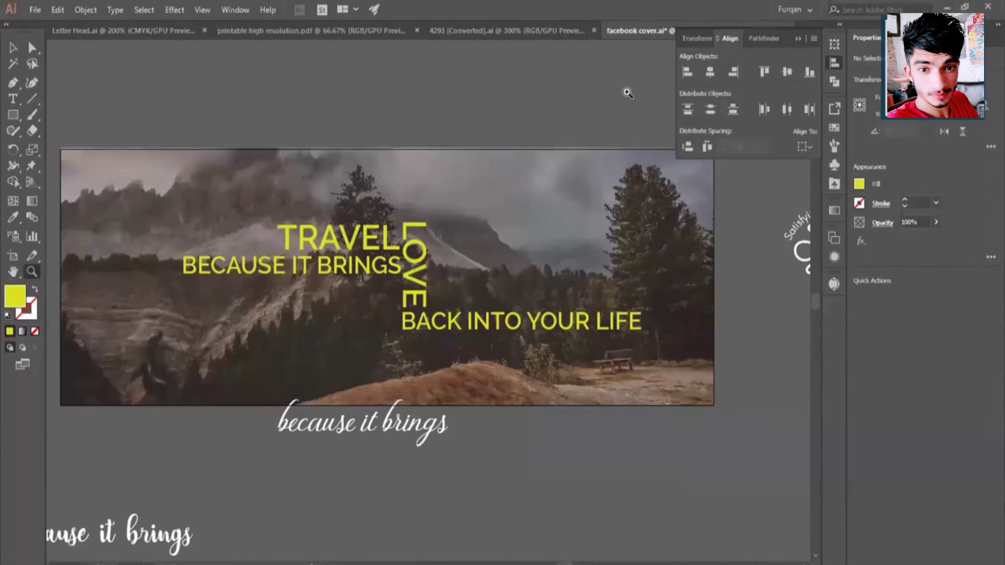
pyautogui.hotkey('ctrl', 'a')
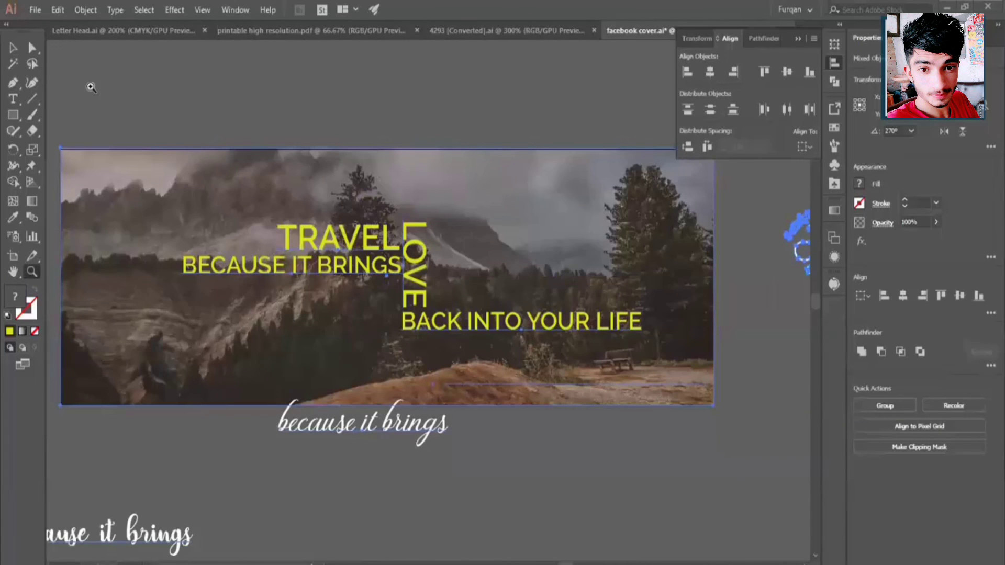
pyautogui.click(13, 47)
pyautogui.click(259, 128)
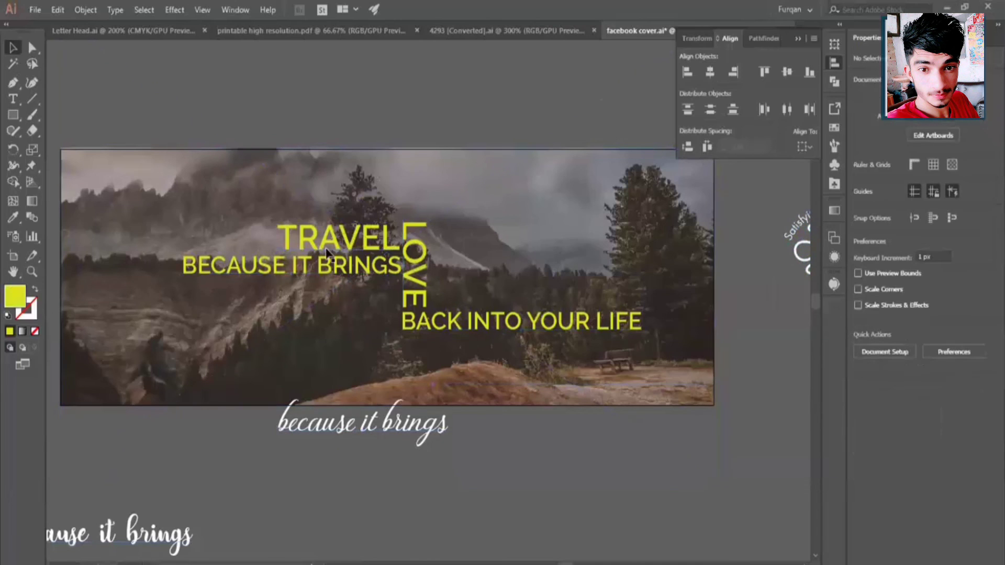
pyautogui.click(353, 270)
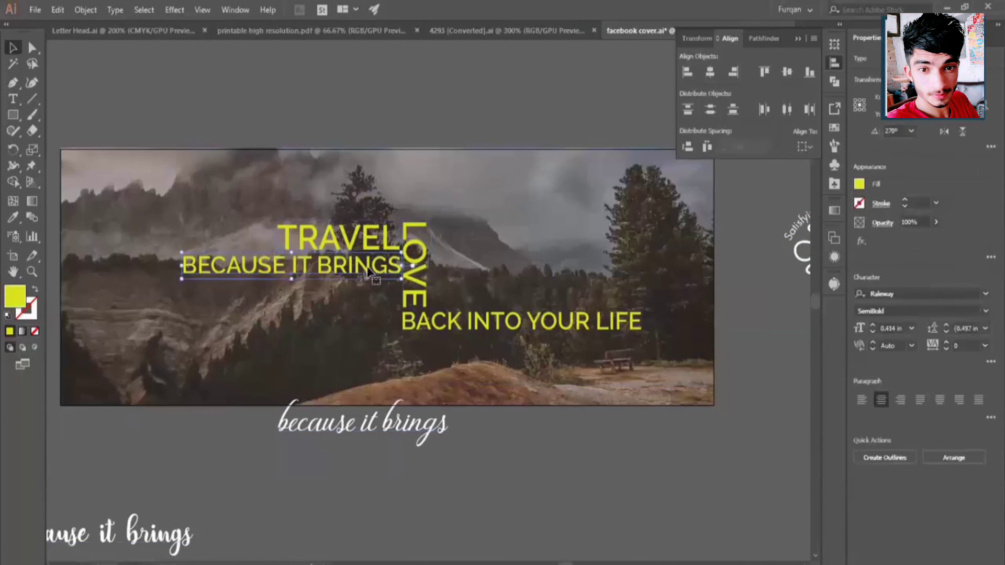
# Step: Fill BACK INTO YOUR LIFE and BECAUSE IT BRINGS with white
pyautogui.click(459, 324)
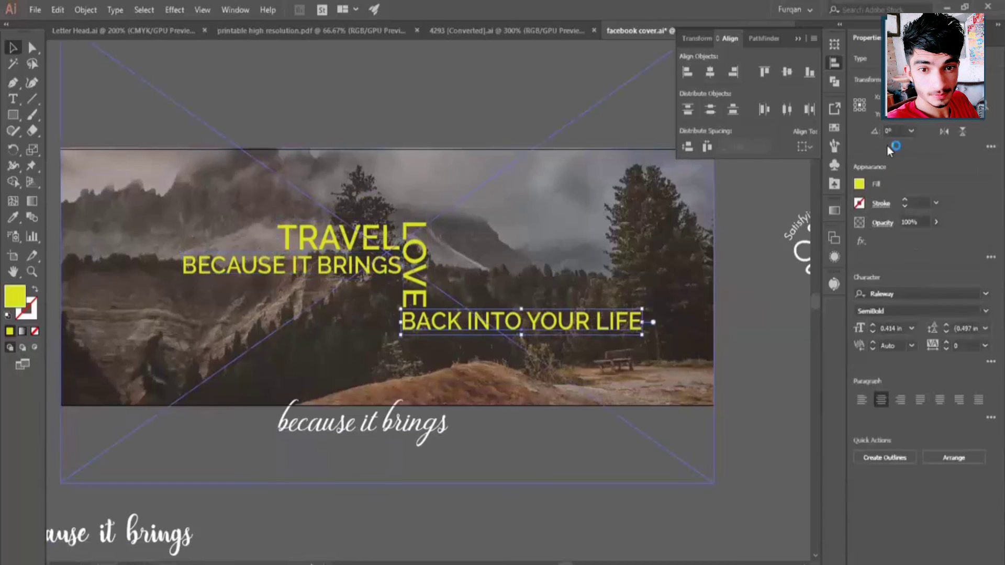
pyautogui.click(859, 184)
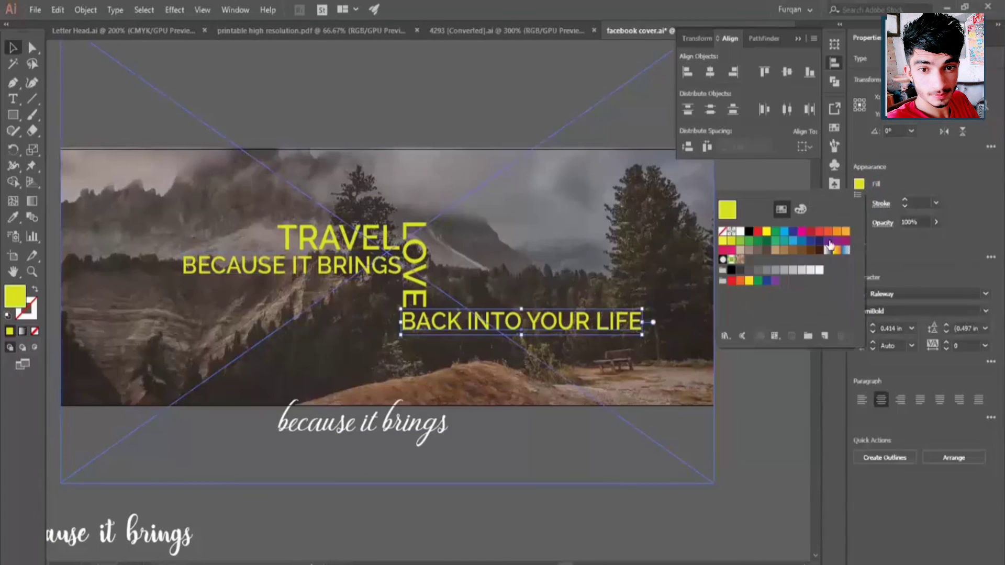
pyautogui.click(739, 233)
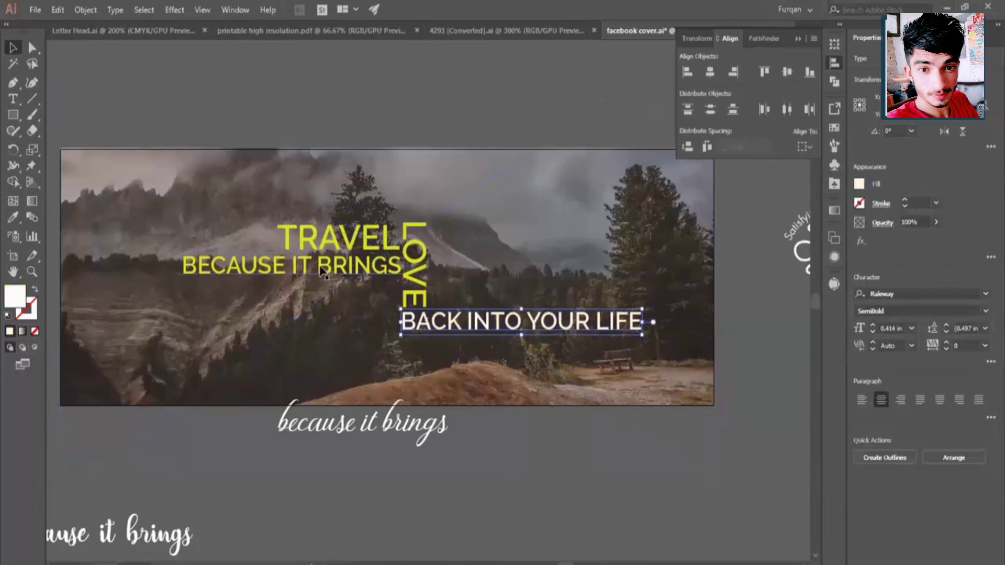
pyautogui.click(859, 184)
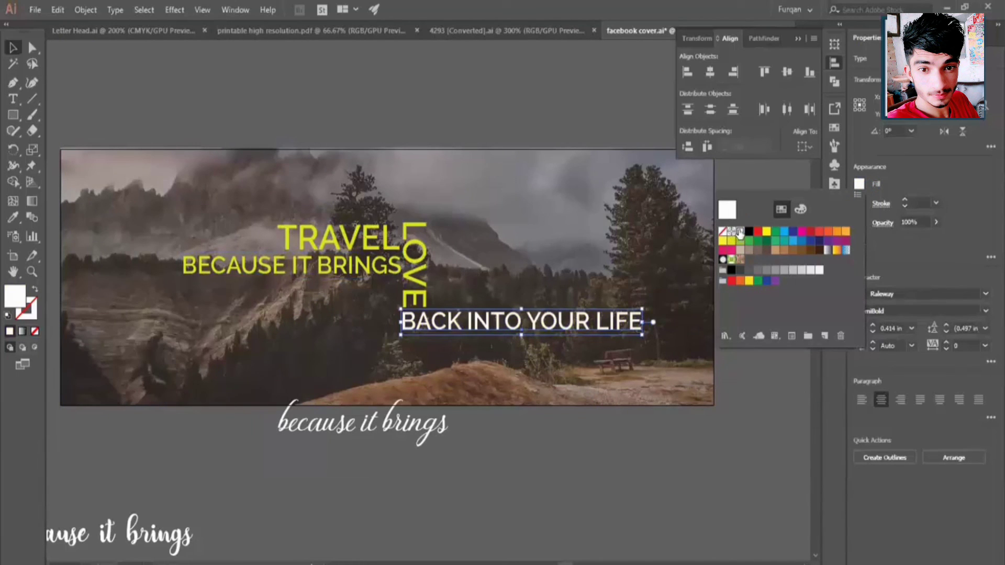
pyautogui.click(358, 267)
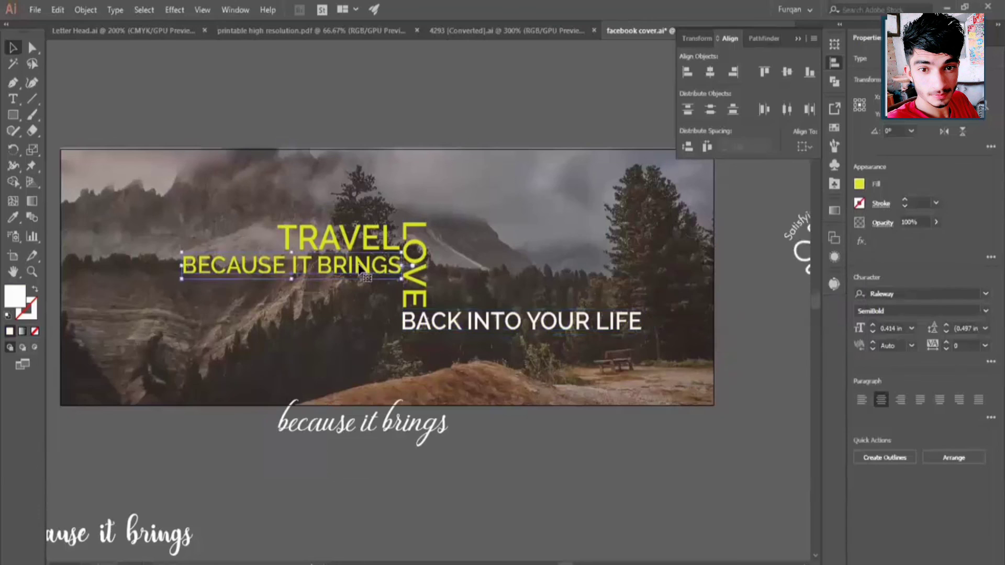
pyautogui.click(859, 184)
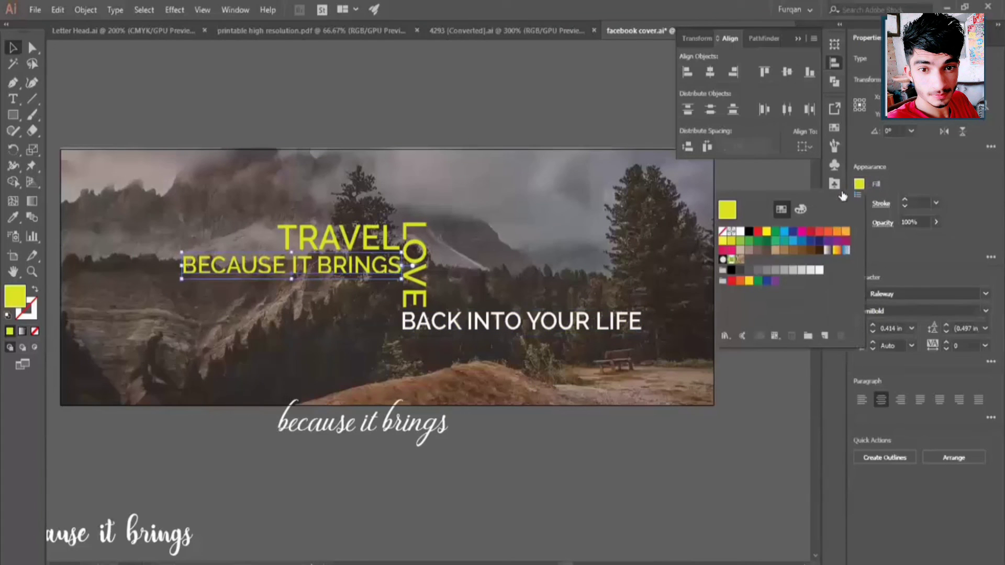
pyautogui.click(741, 231)
pyautogui.click(650, 417)
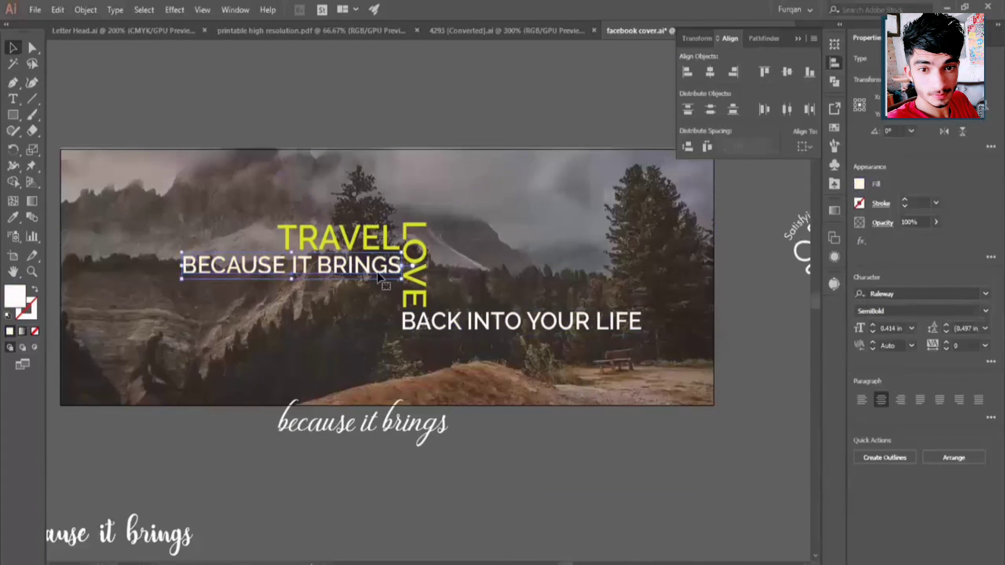
# Step: Set TRAVEL's font style to Raleway Italic and deselect to preview the design
pyautogui.click(392, 244)
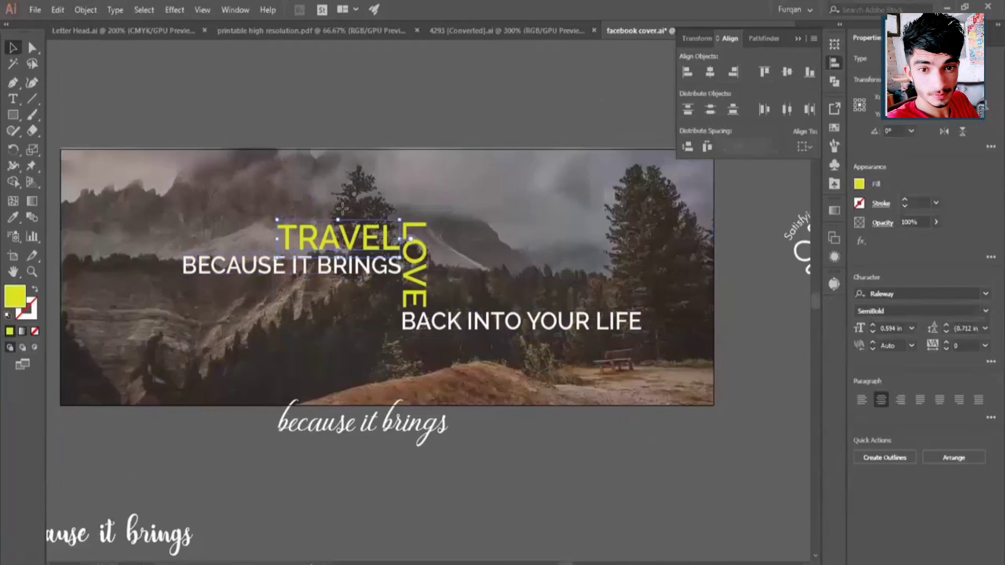
pyautogui.press('s')
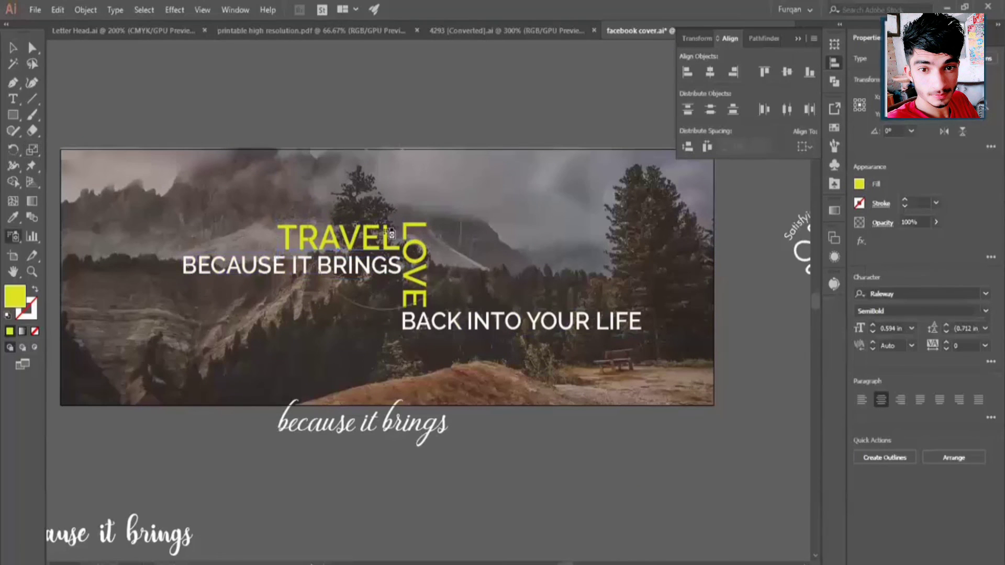
pyautogui.press('v')
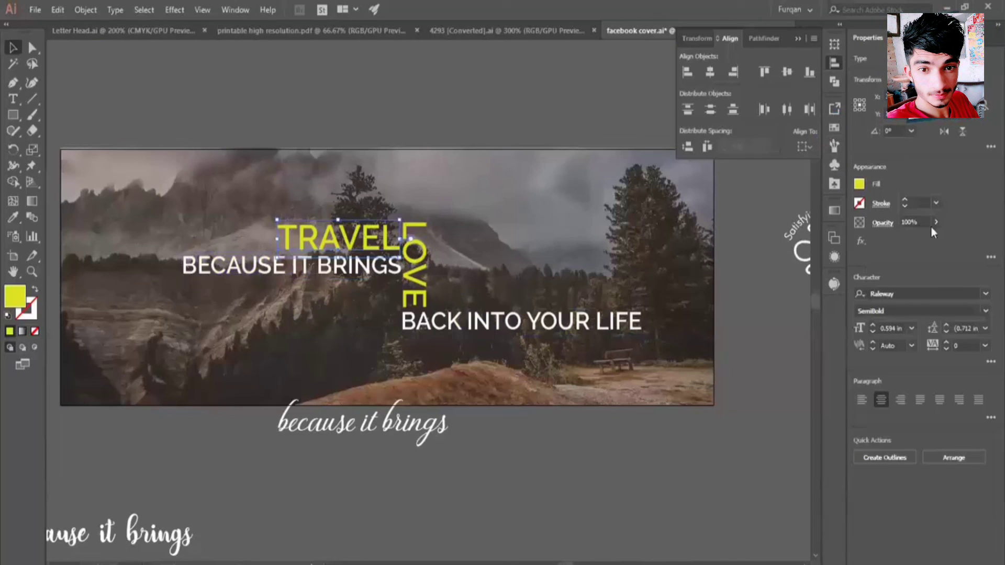
pyautogui.click(983, 309)
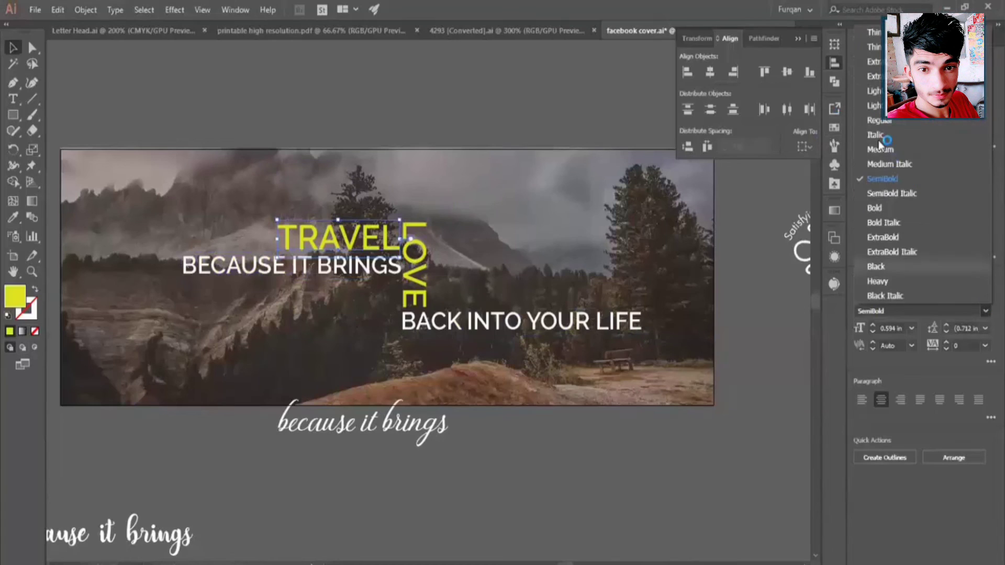
pyautogui.click(874, 136)
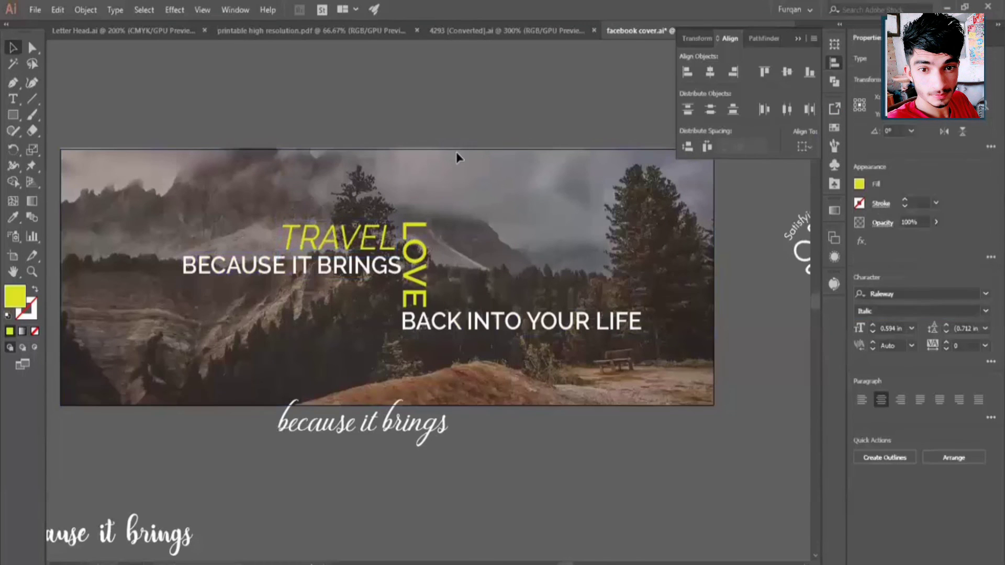
pyautogui.hotkey('ctrl', 'shift', 'a')
pyautogui.scroll(-1, 460, 204)
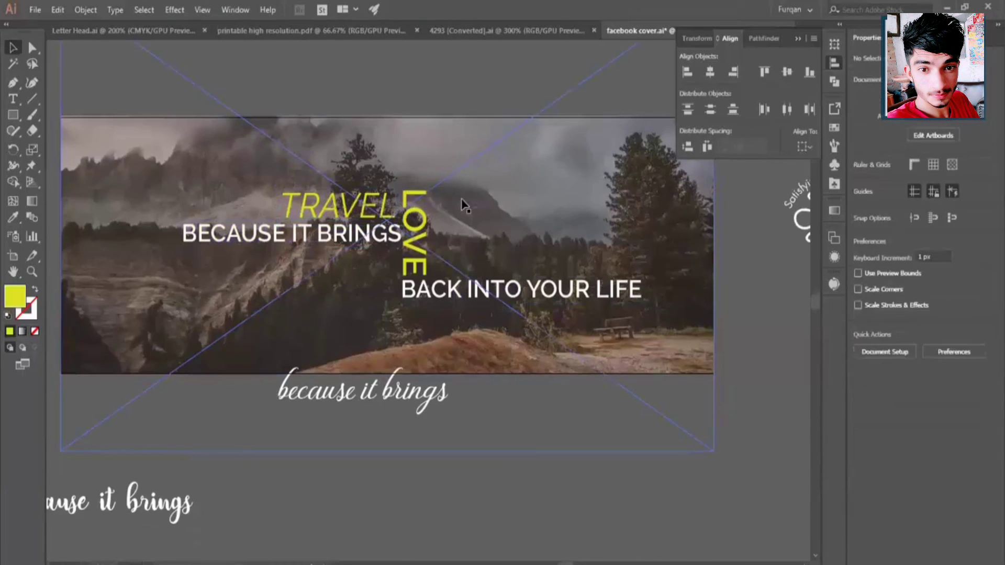